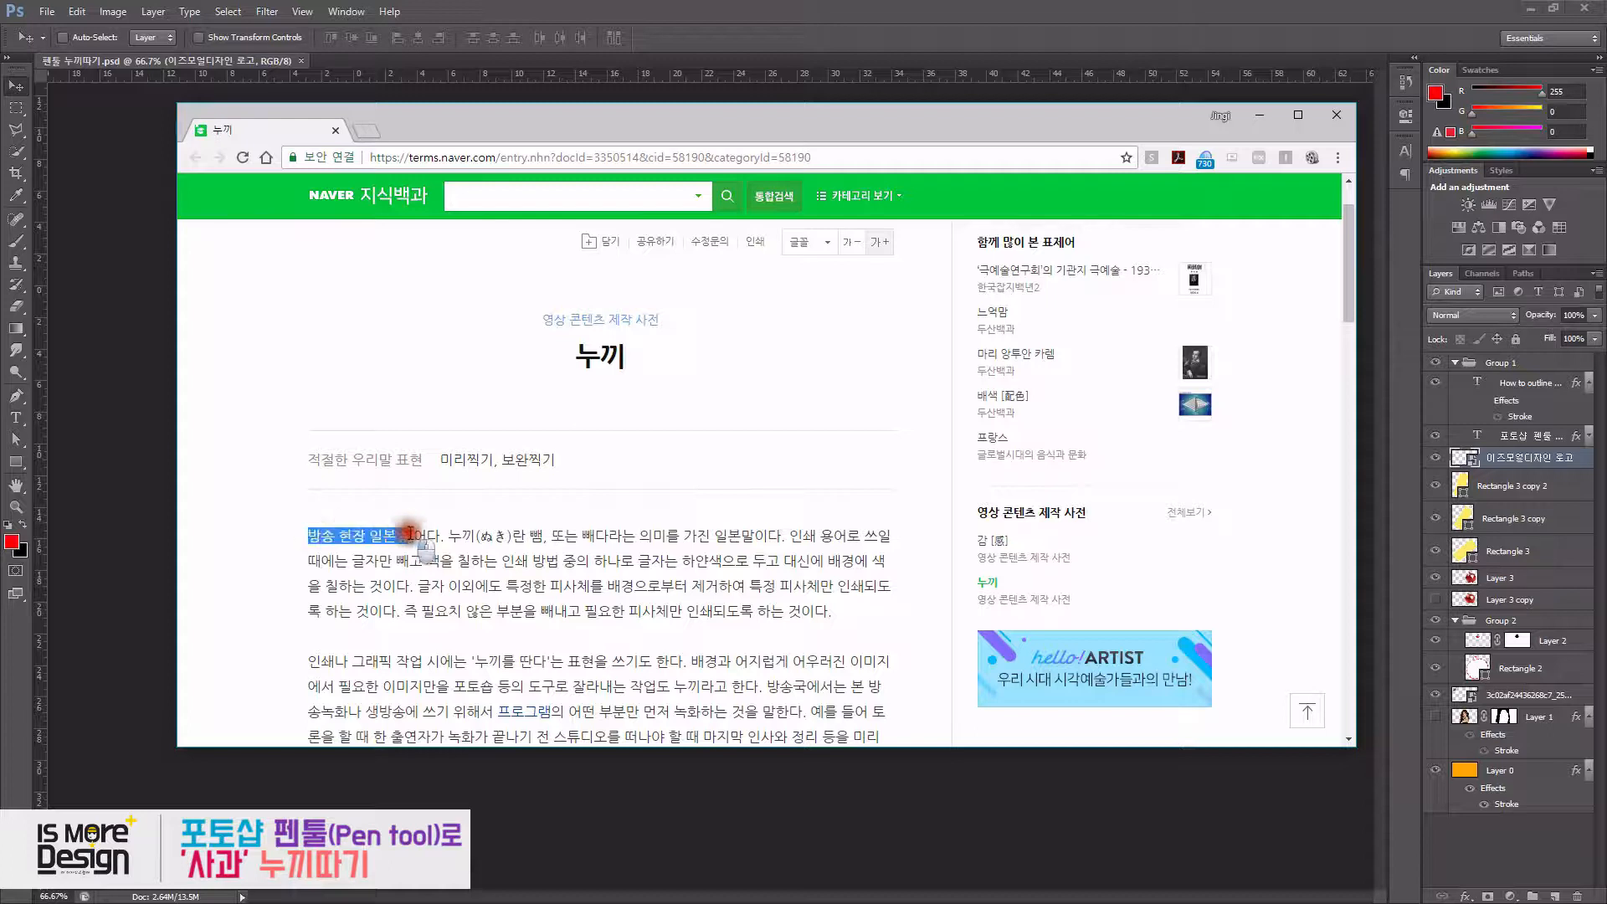
# - Read the dictionary entry explaining the term 누끼 in the browser, then minimize the browser window
pyautogui.click(501, 538)
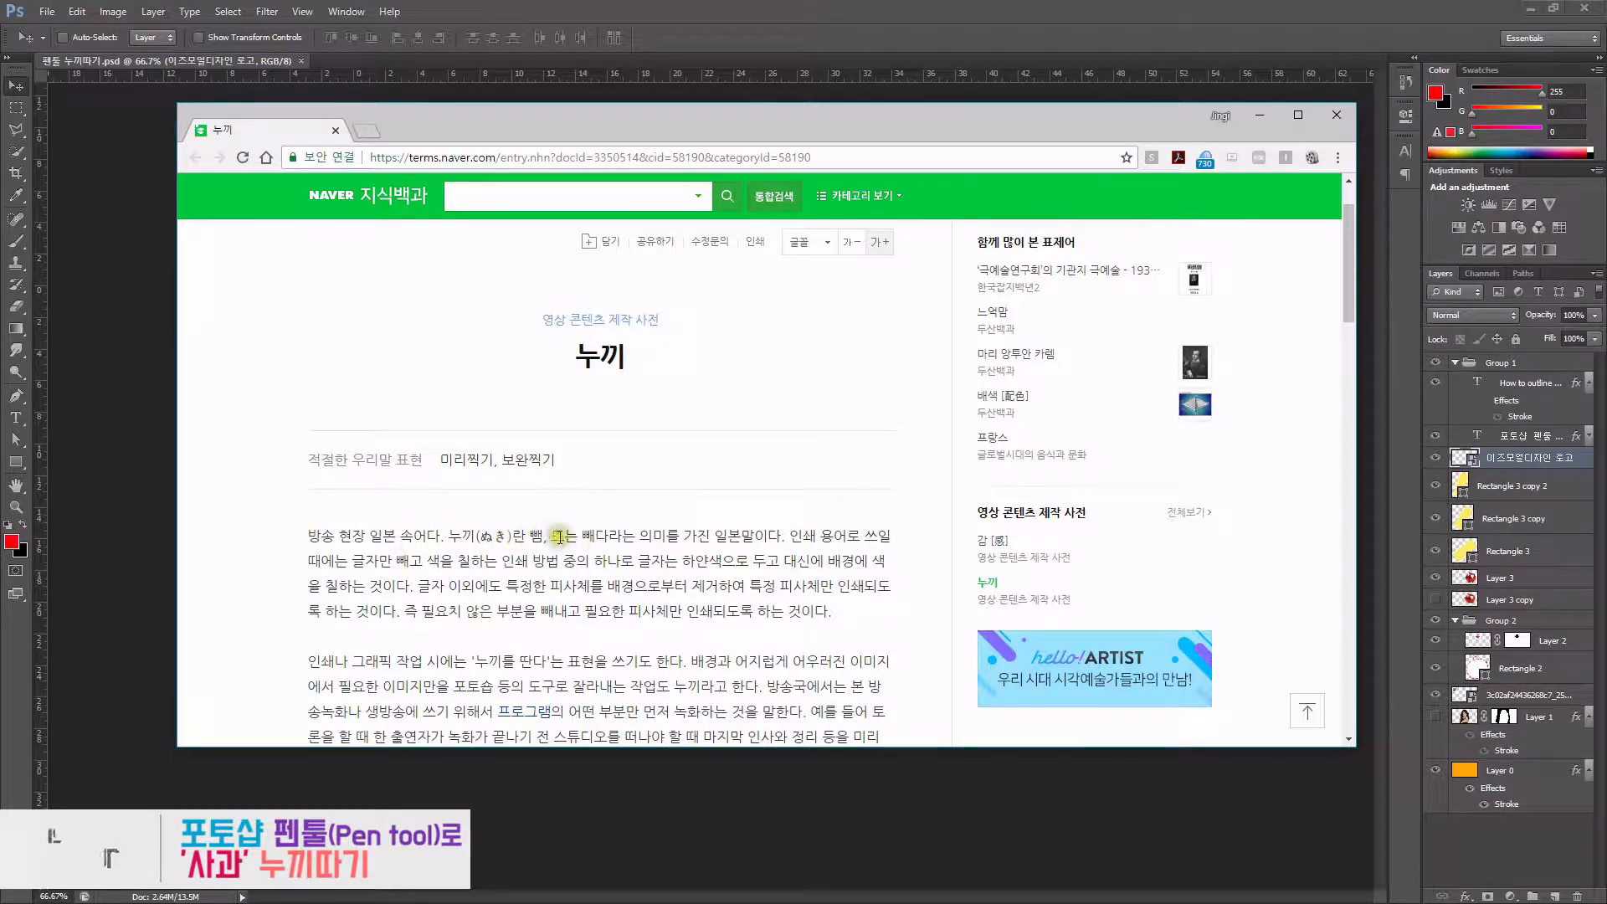
pyautogui.moveTo(417, 586); pyautogui.dragTo(743, 589)
pyautogui.moveTo(750, 588); pyautogui.dragTo(897, 589)
pyautogui.click(387, 612)
pyautogui.moveTo(435, 612); pyautogui.dragTo(799, 614)
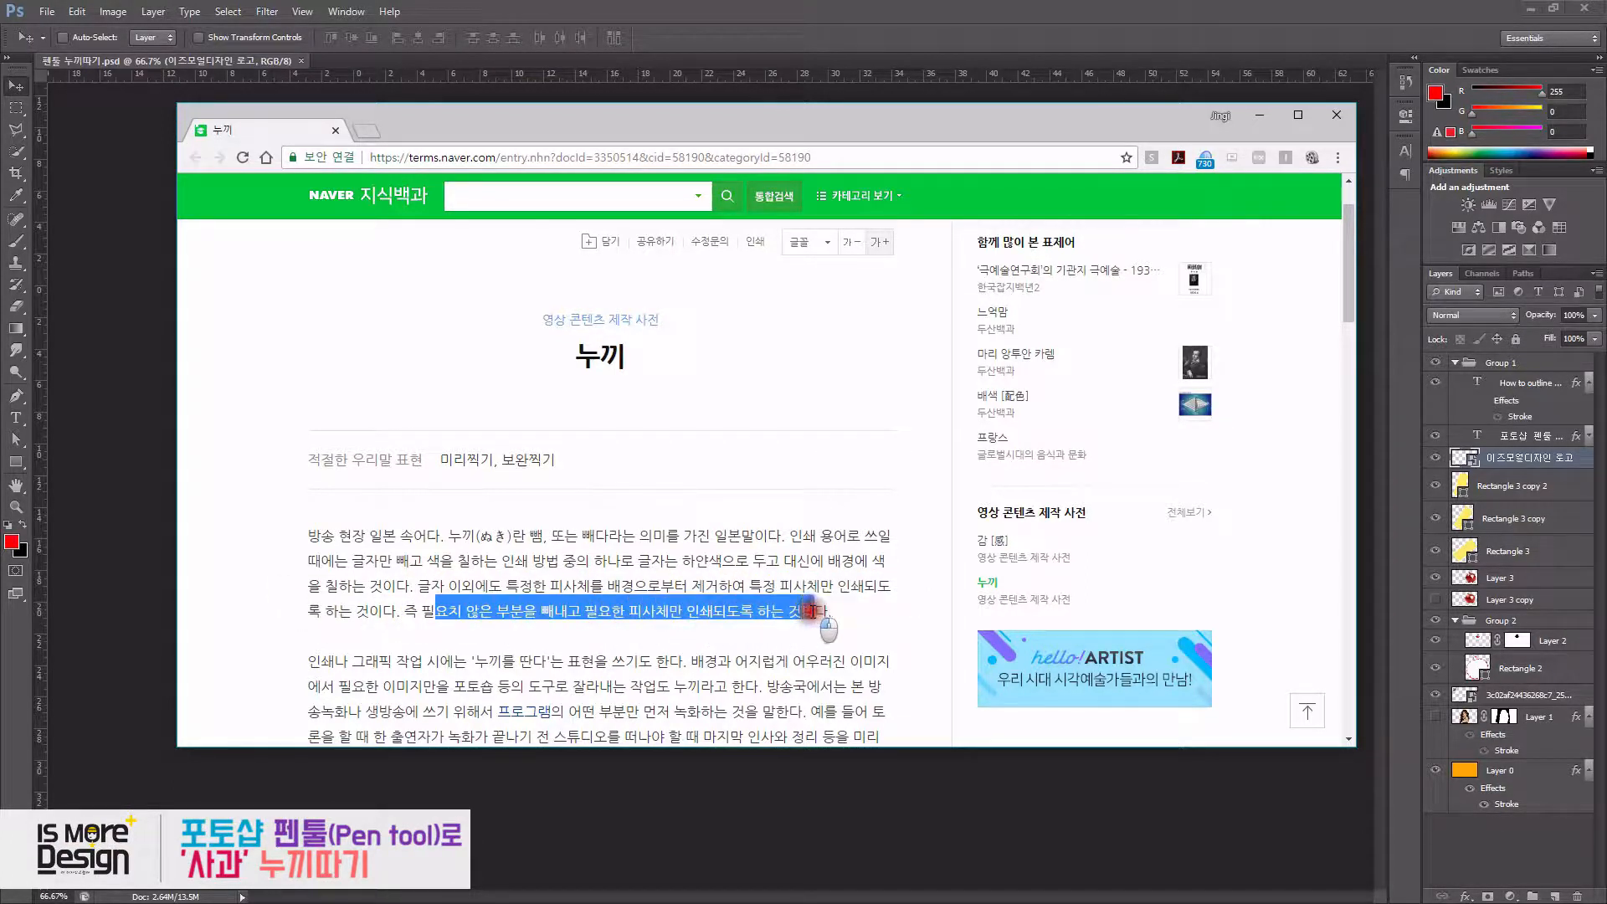
pyautogui.click(753, 594)
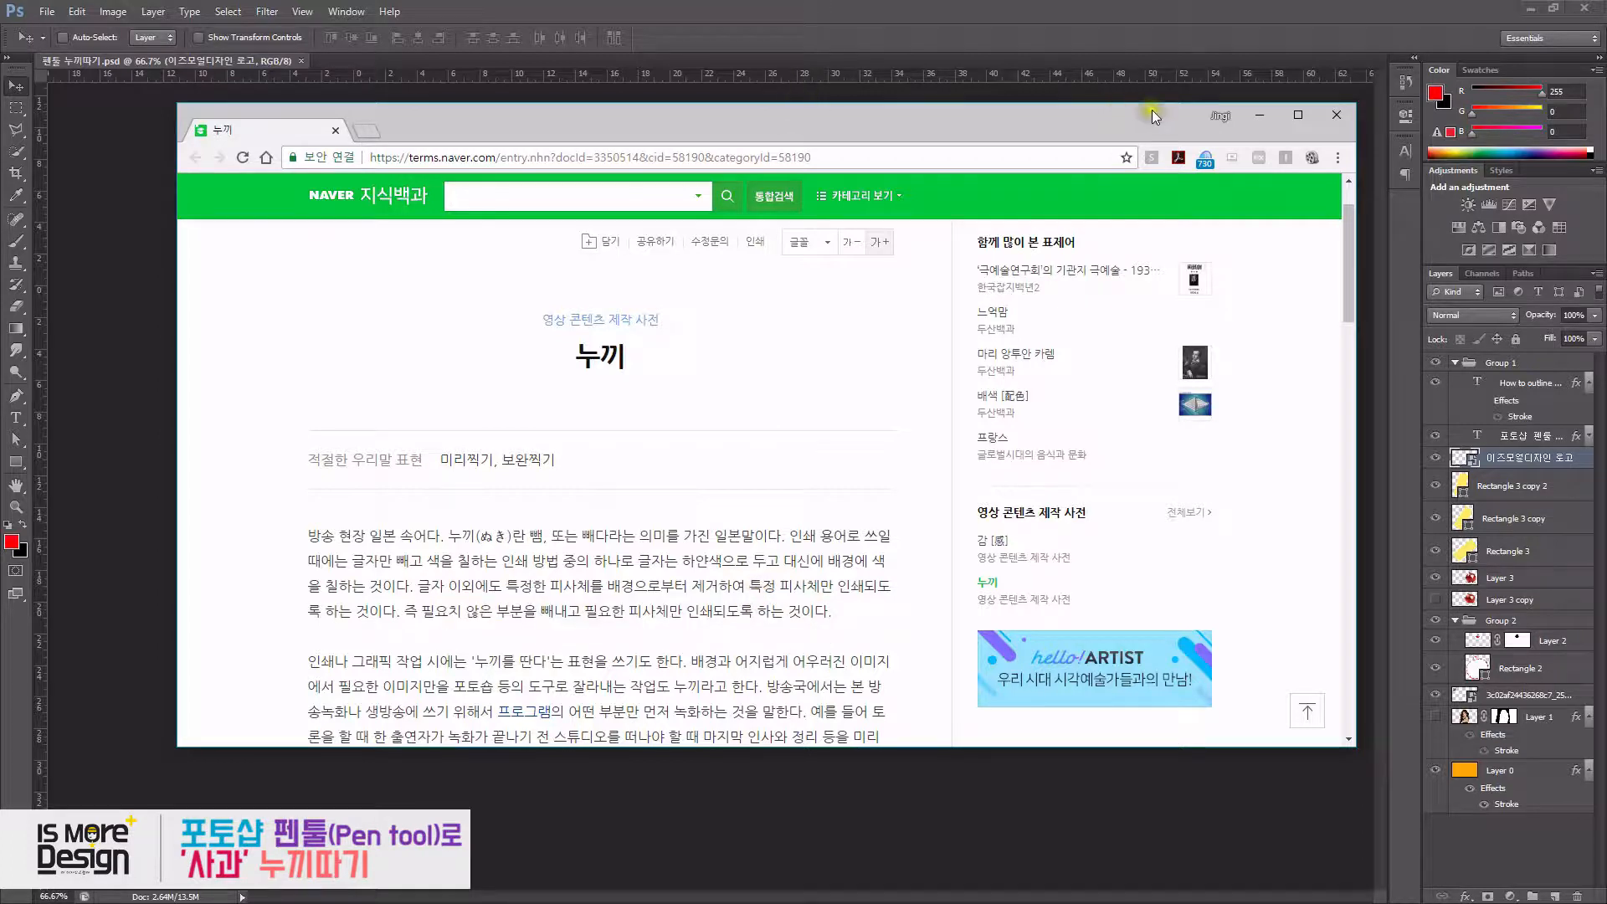
pyautogui.click(1262, 115)
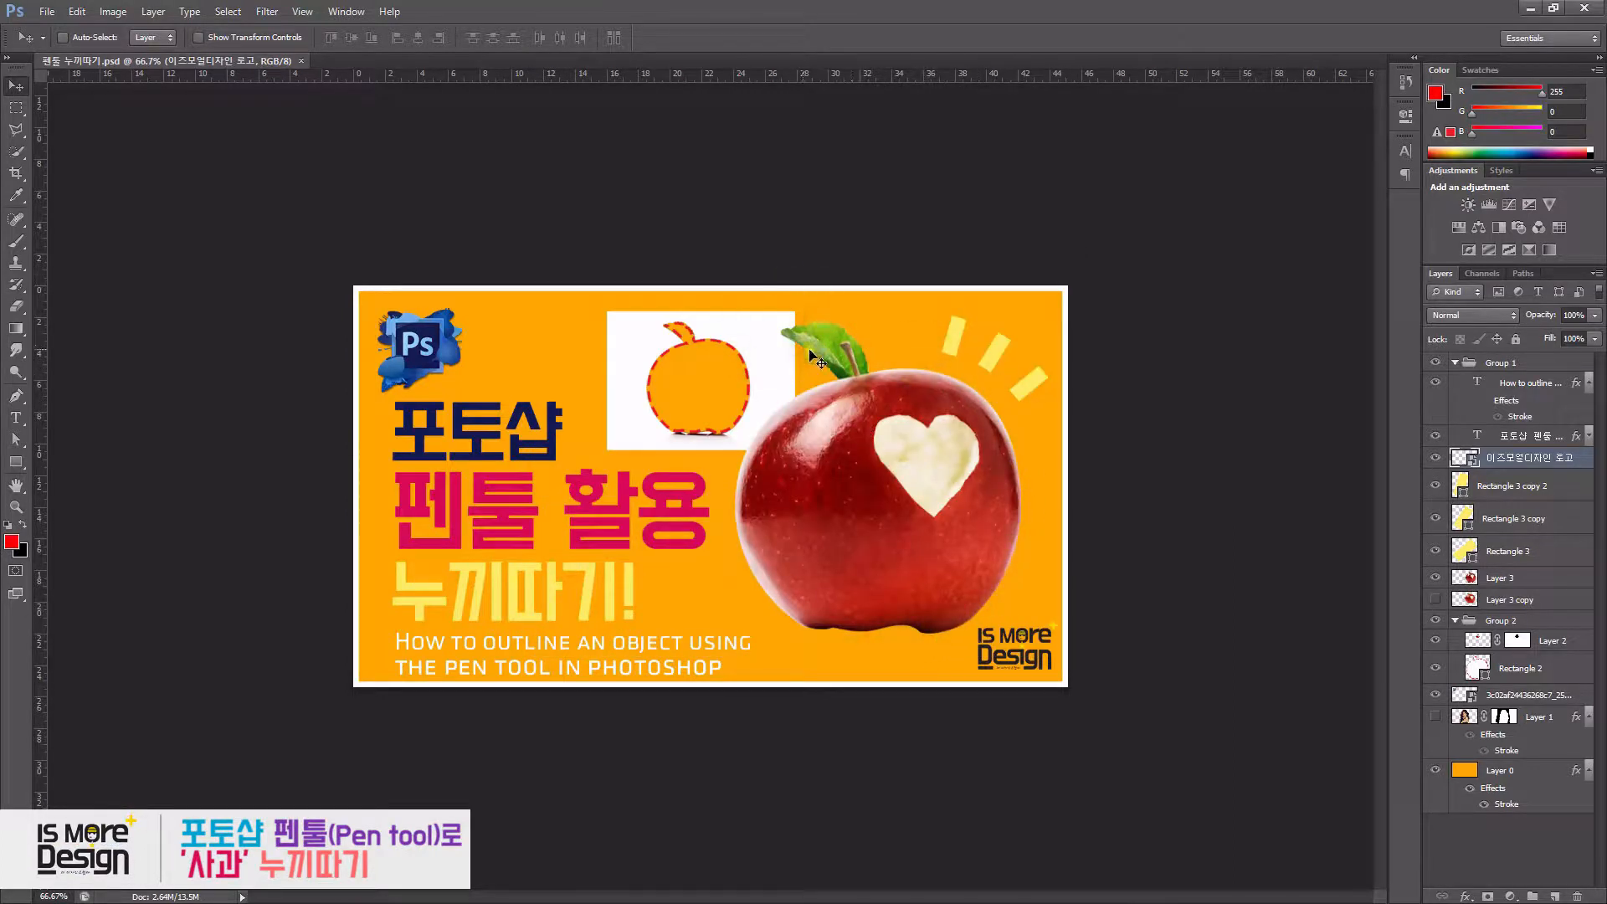
# - Select the Pen Tool from the tool flyout
pyautogui.click(19, 394)
pyautogui.click(20, 393)
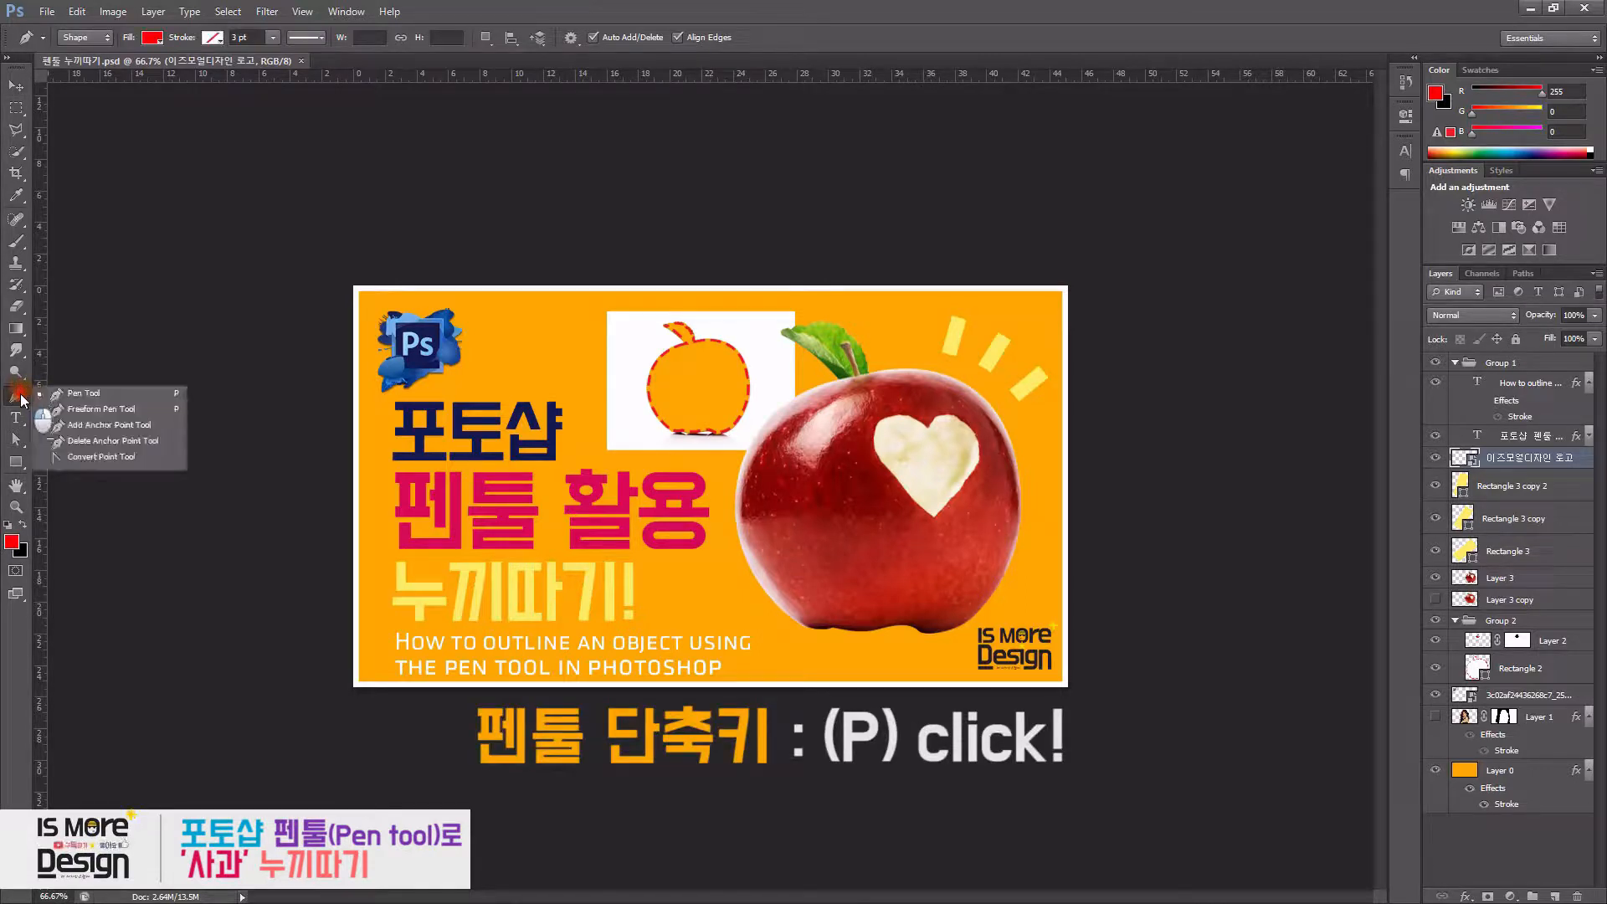
pyautogui.click(44, 395)
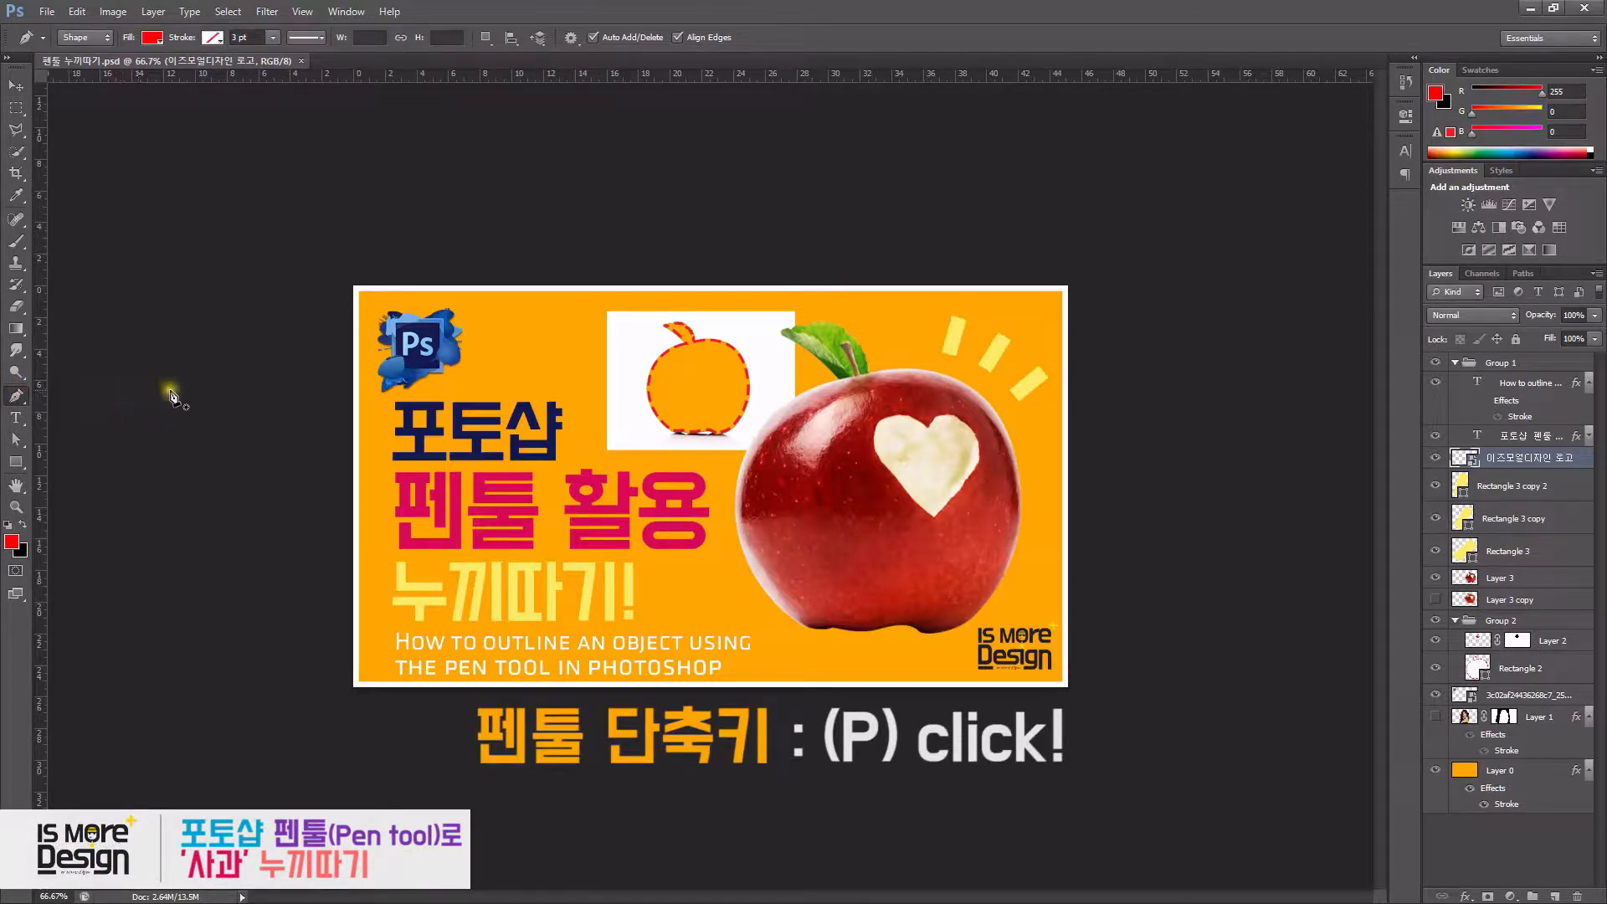
# - Switch to the apple photo document and zoom in to 300% on the apple's stem and leaf
pyautogui.press('v')
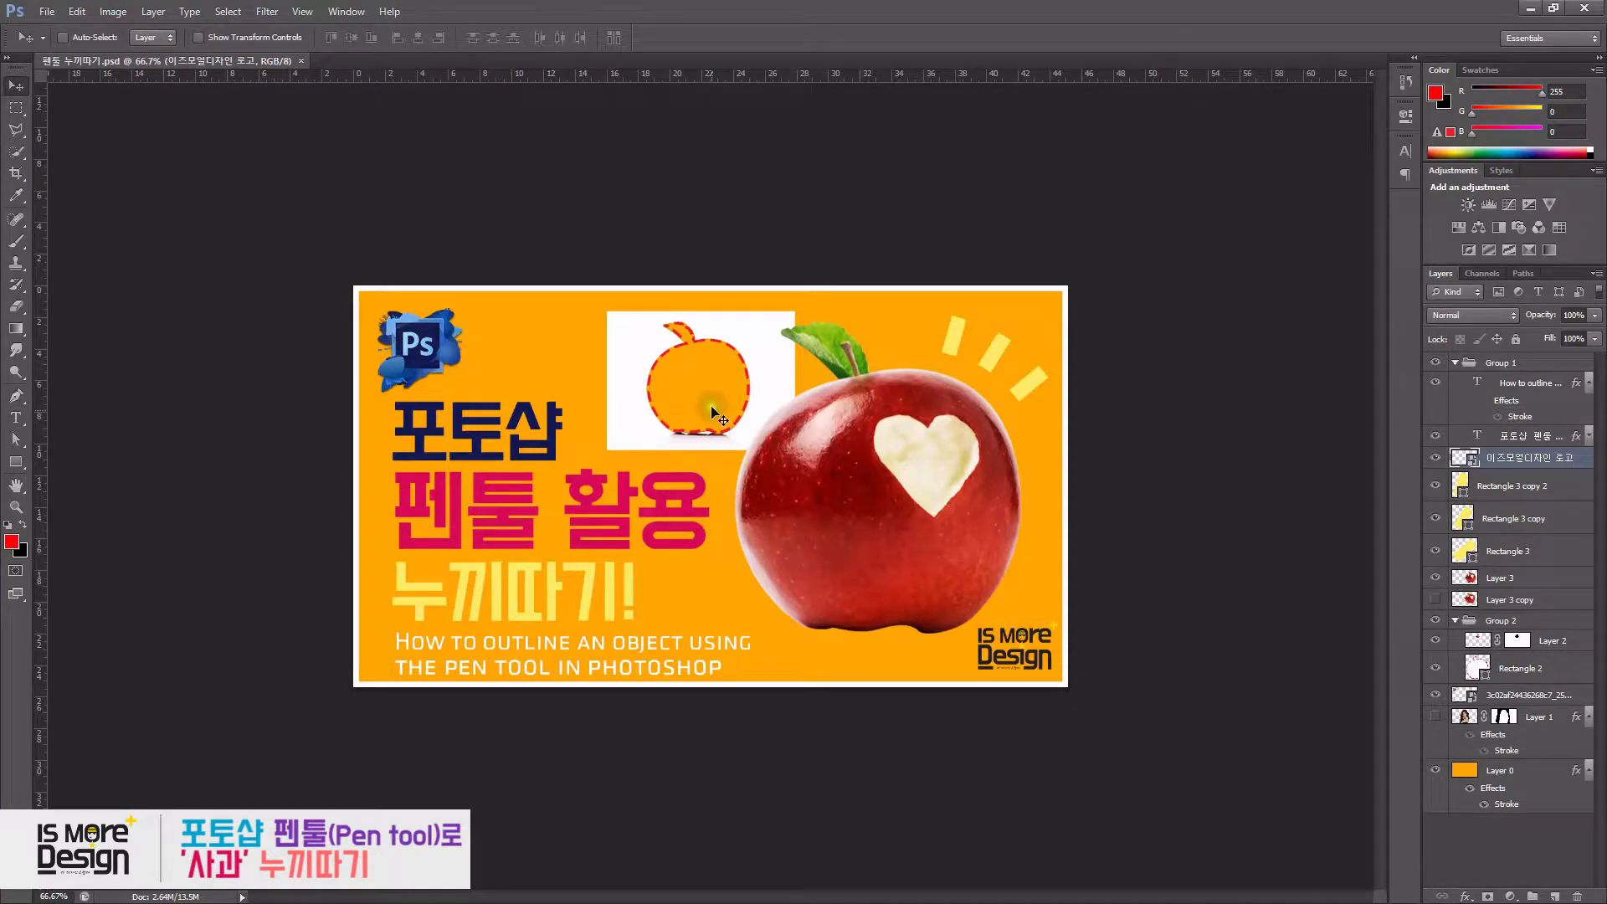
pyautogui.moveTo(816, 172); pyautogui.dragTo(793, 39)
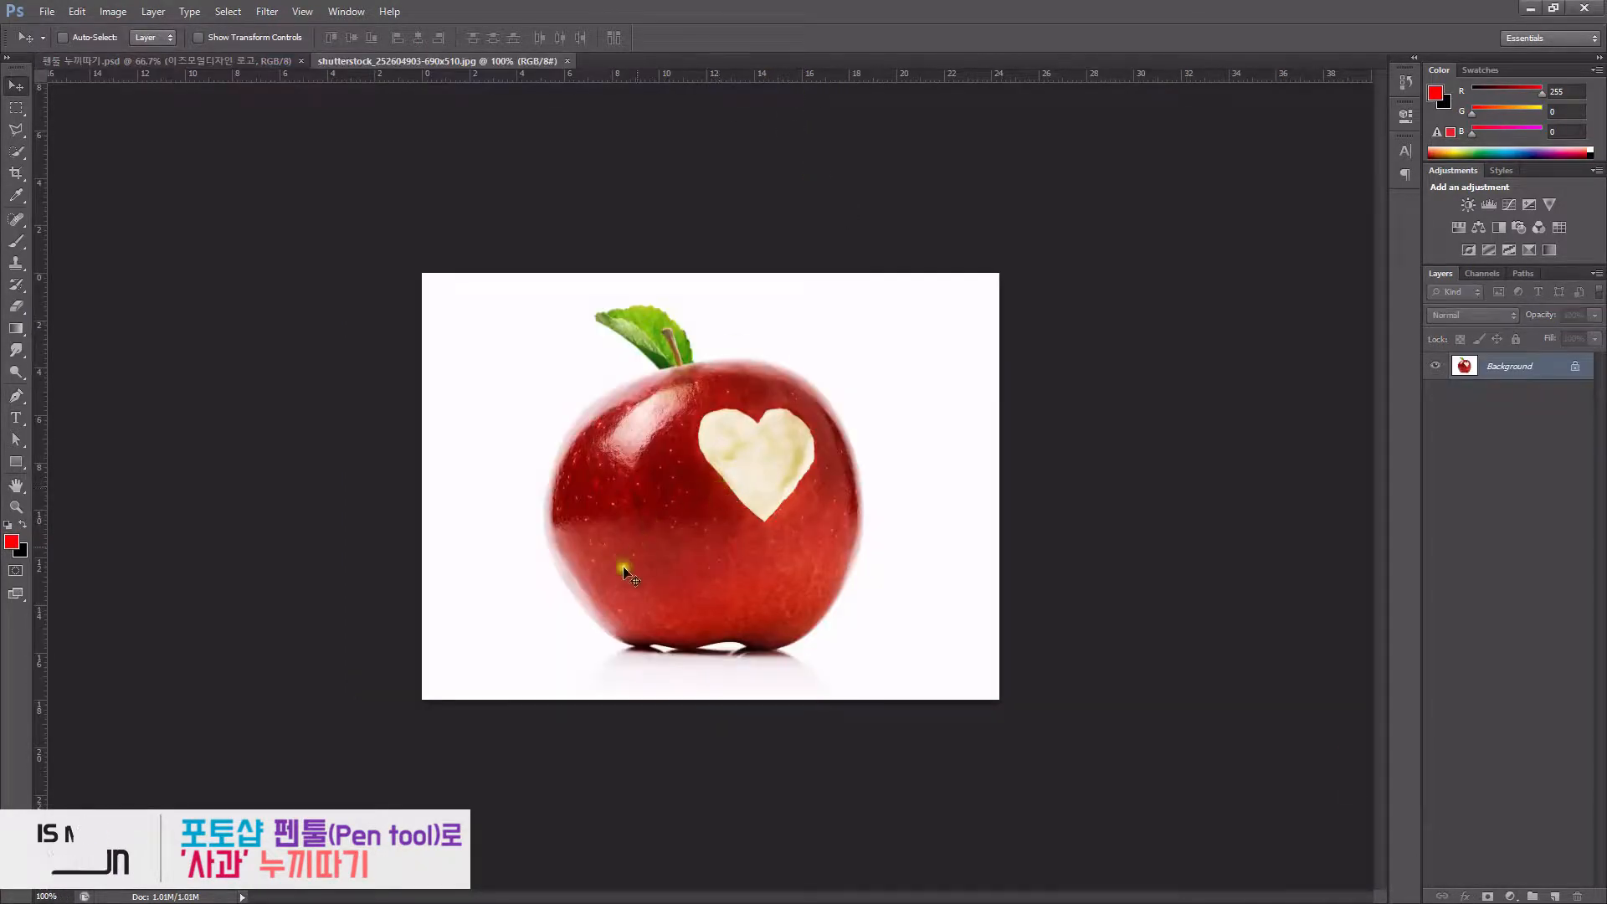
pyautogui.press('z')
pyautogui.click(577, 573)
pyautogui.moveTo(856, 184); pyautogui.dragTo(904, 374)
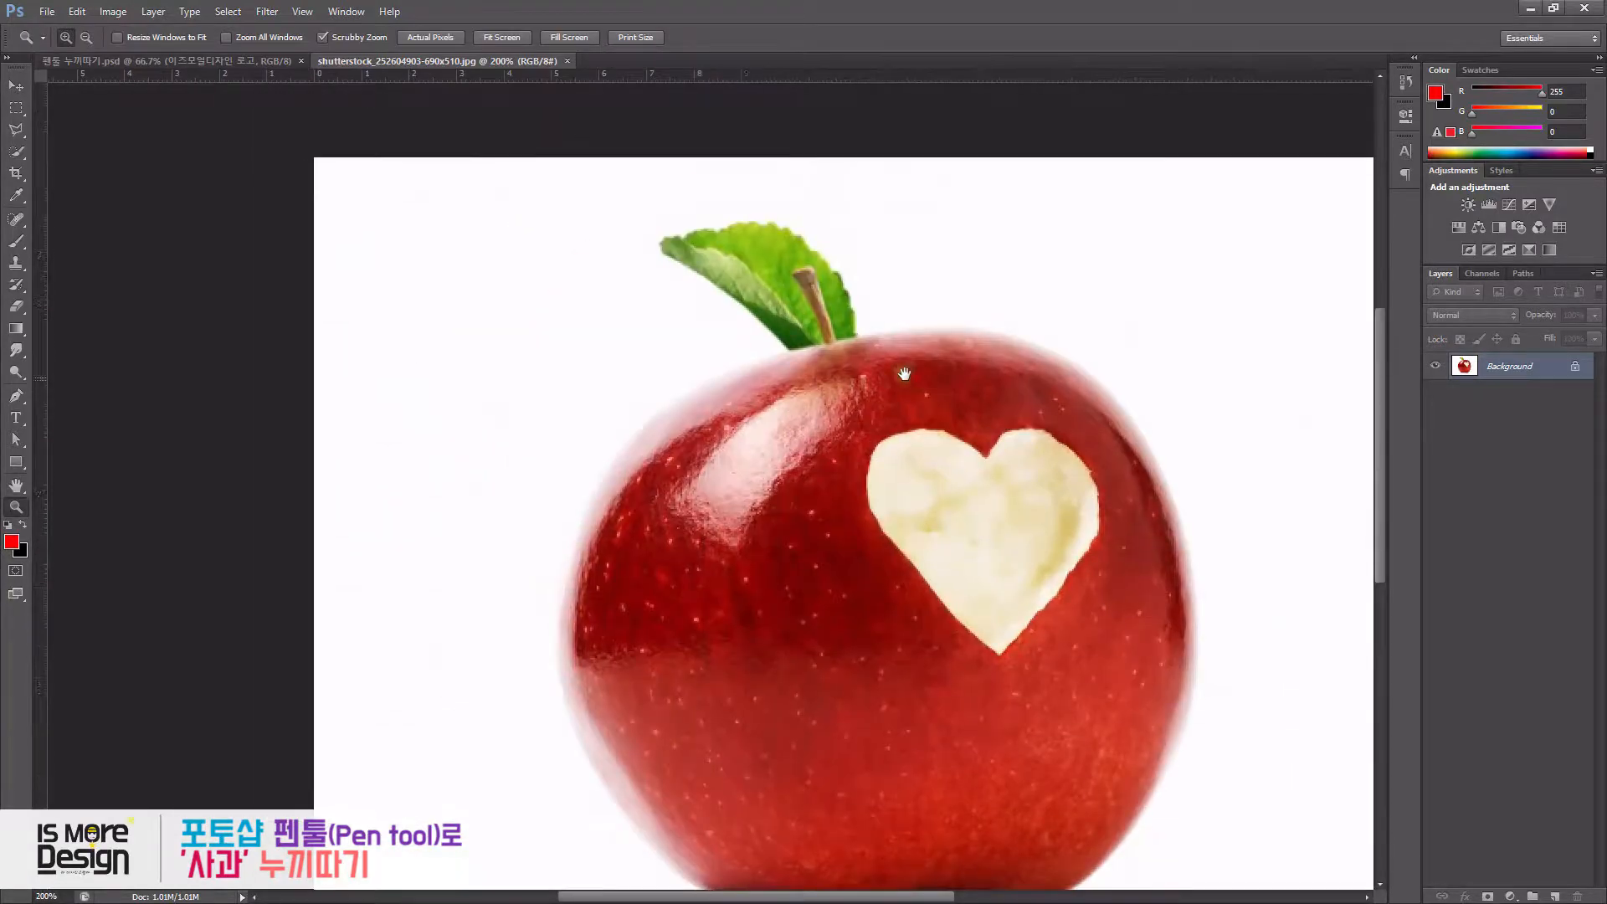
pyautogui.click(812, 318)
pyautogui.moveTo(848, 300); pyautogui.dragTo(884, 412)
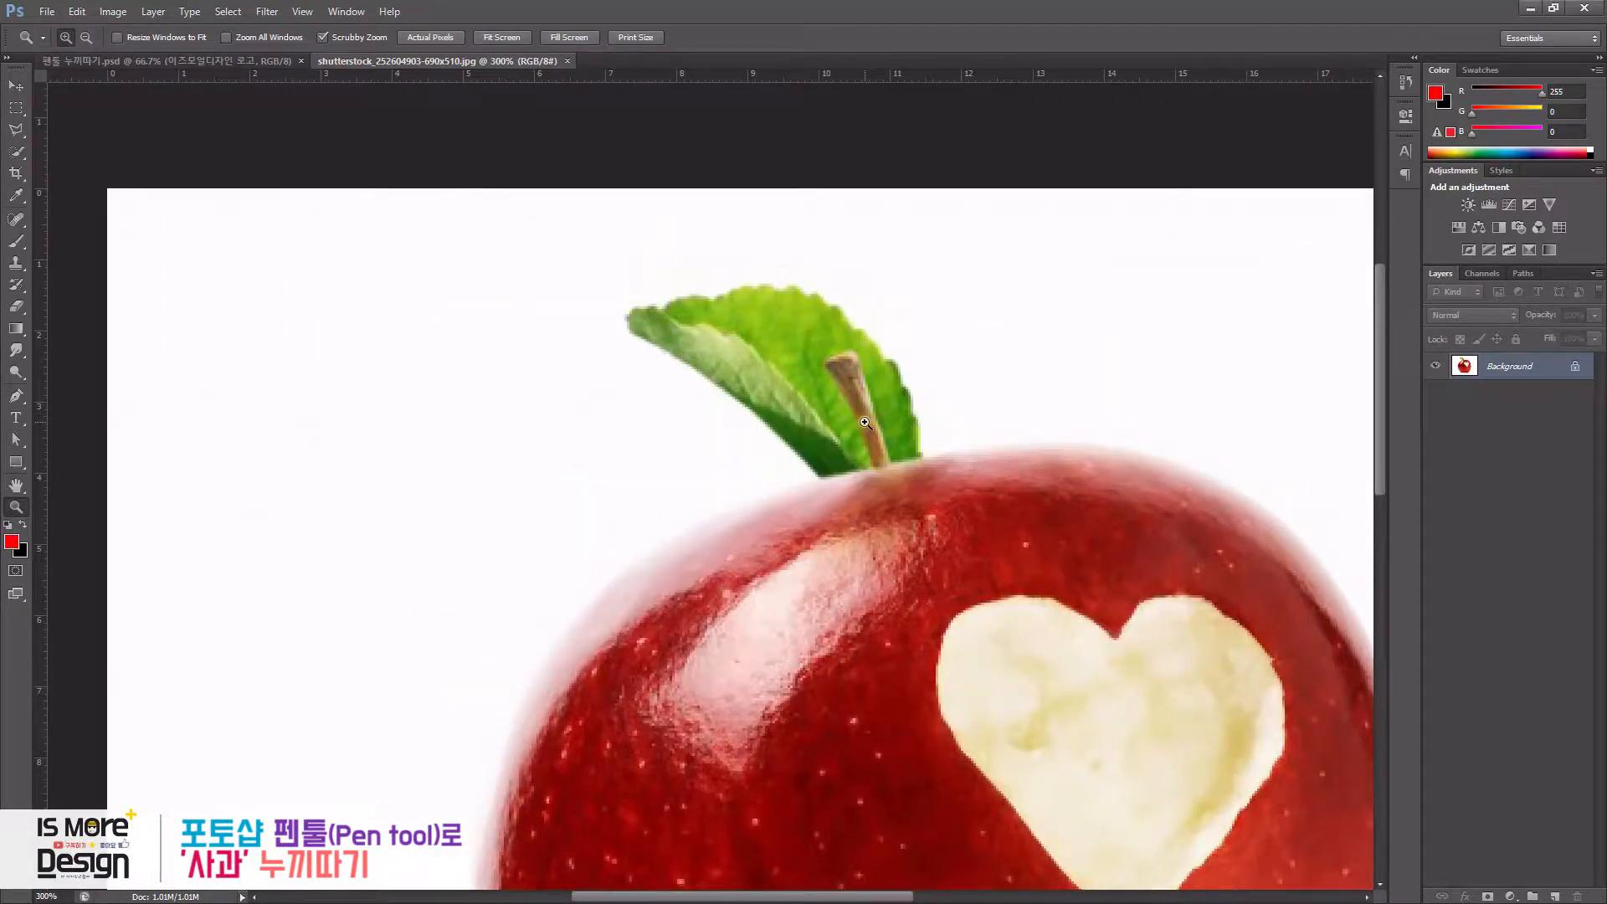
# - Try outlining the leaf with the Pen Tool in Shape mode, anchoring at the stem base and the leaf tip
pyautogui.press('p')
pyautogui.click(821, 480)
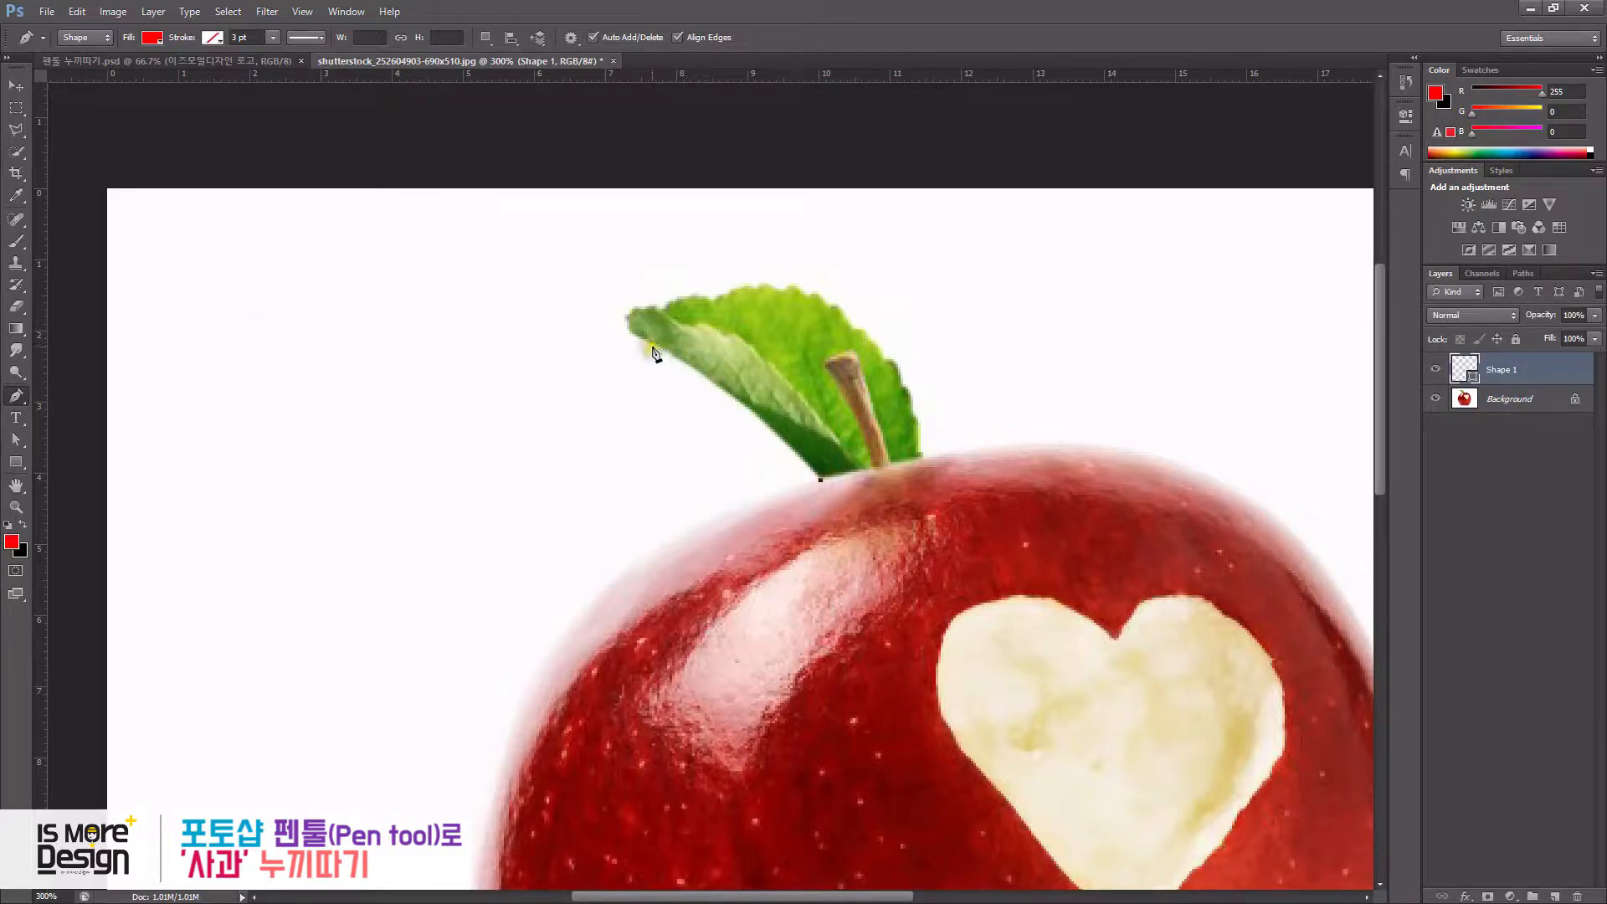
pyautogui.moveTo(634, 333); pyautogui.dragTo(577, 289)
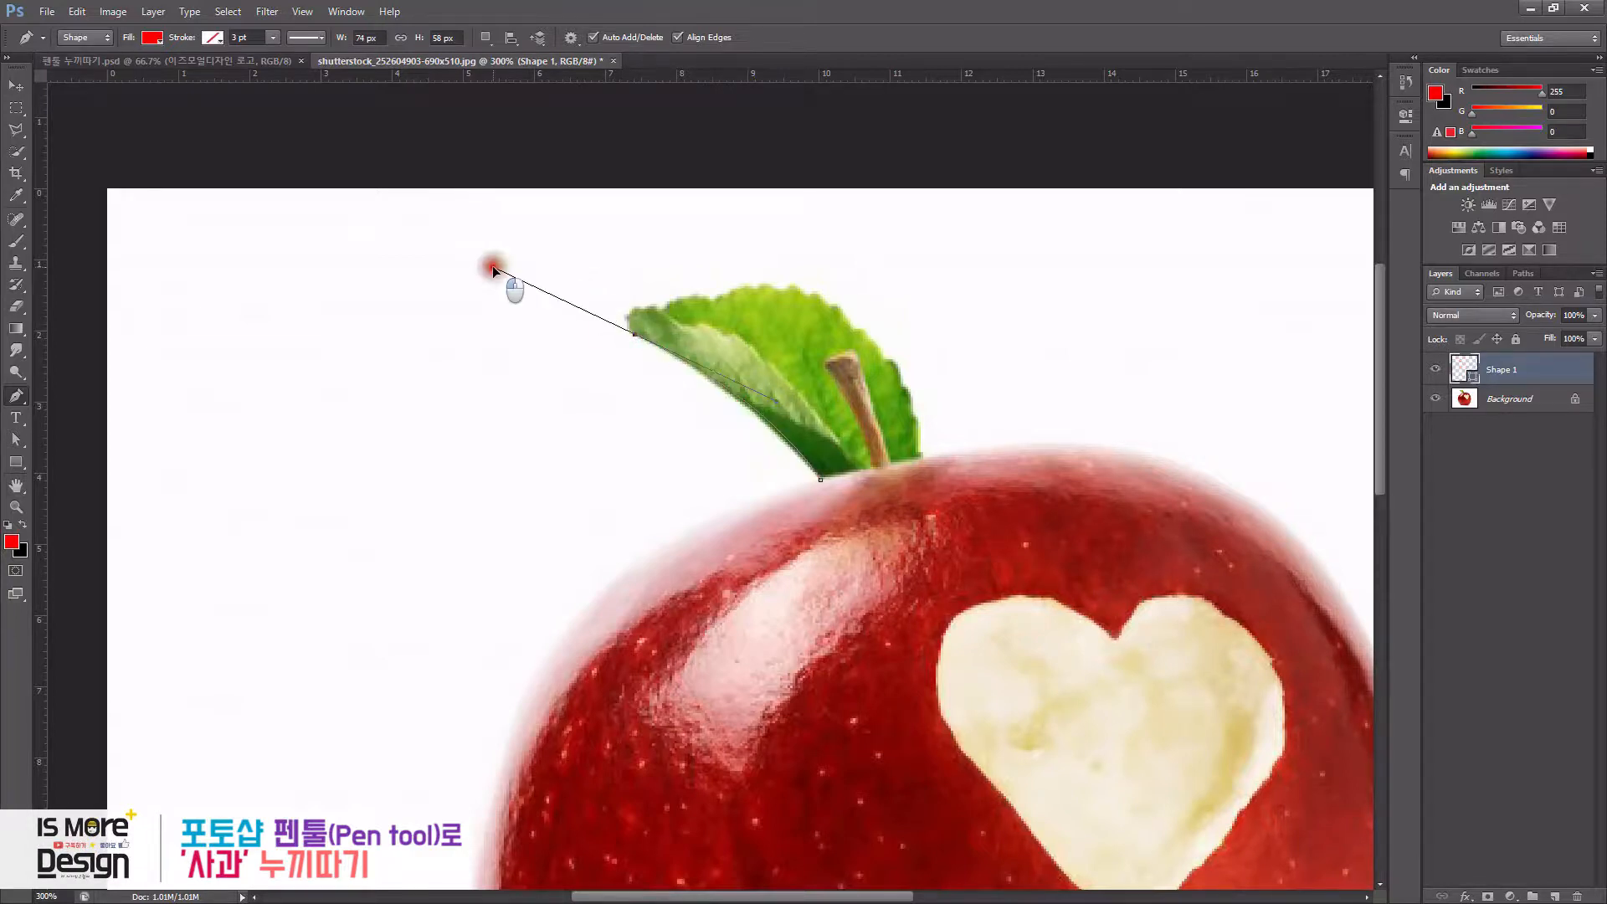
pyautogui.moveTo(492, 264); pyautogui.dragTo(576, 289)
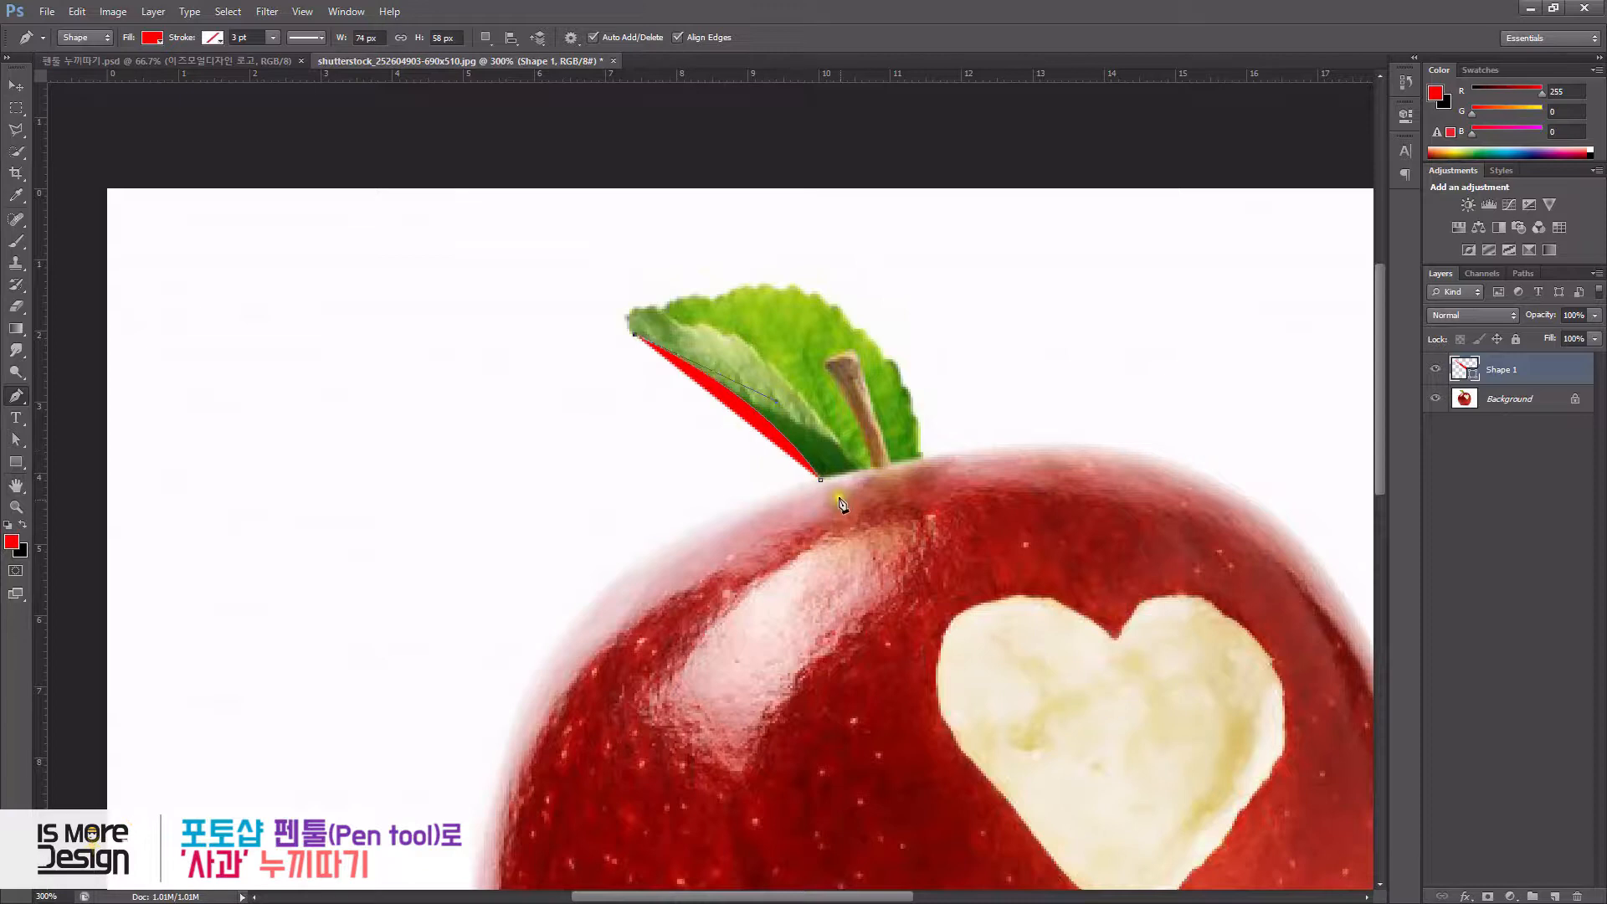
# - Toggle the Pen Tool mode between Shape and Path in the tool options
pyautogui.click(87, 39)
pyautogui.click(92, 65)
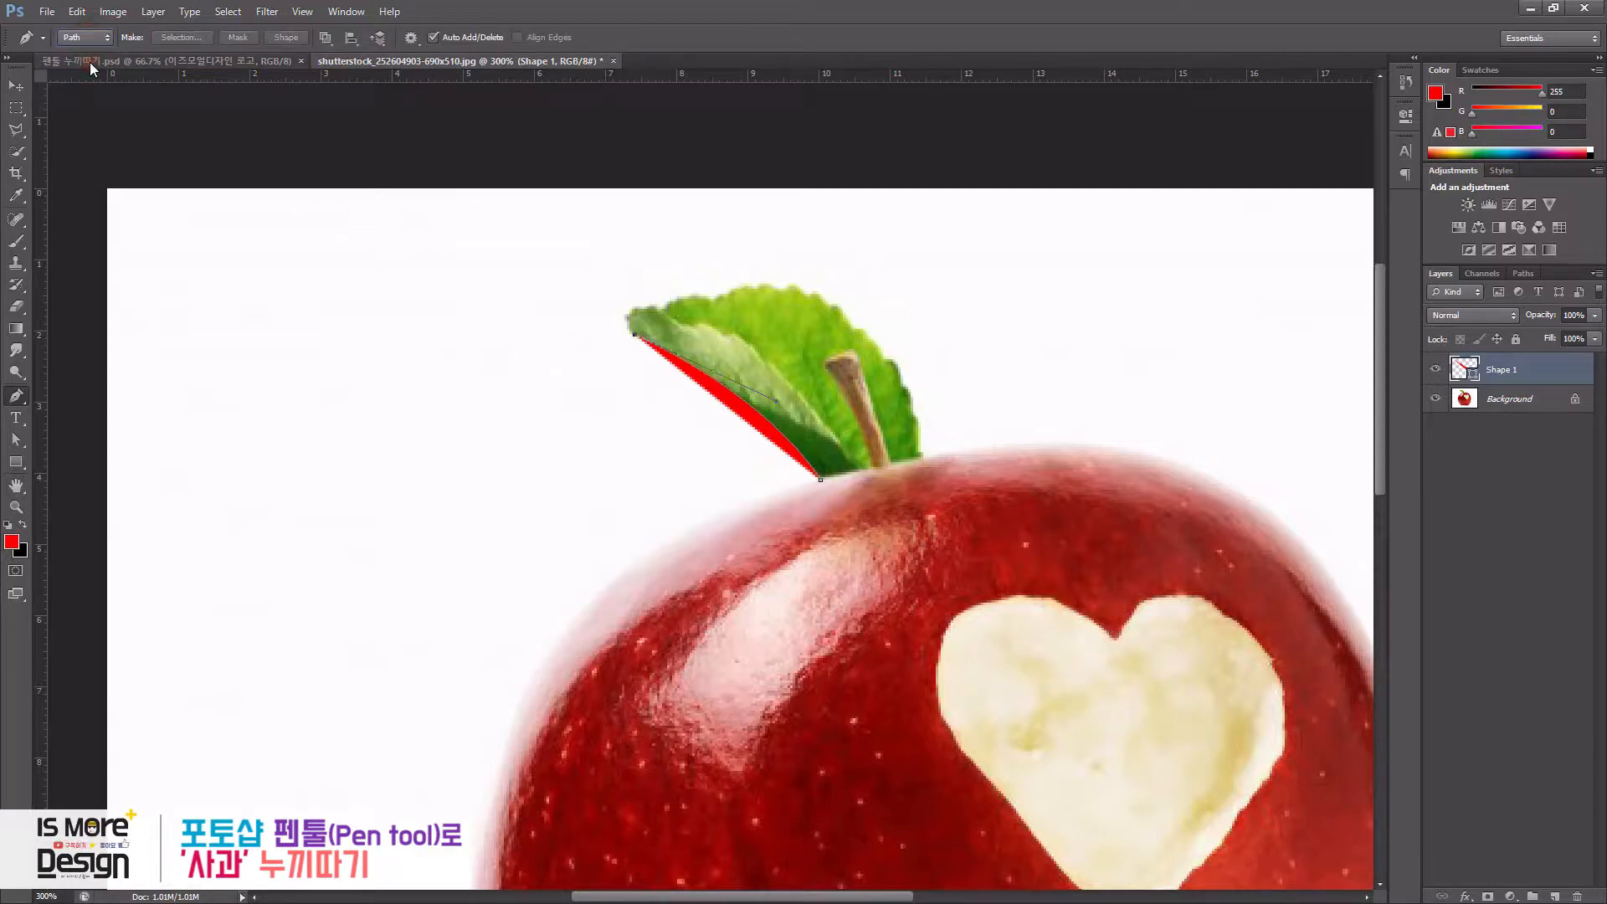
pyautogui.click(91, 38)
pyautogui.click(84, 53)
pyautogui.click(90, 39)
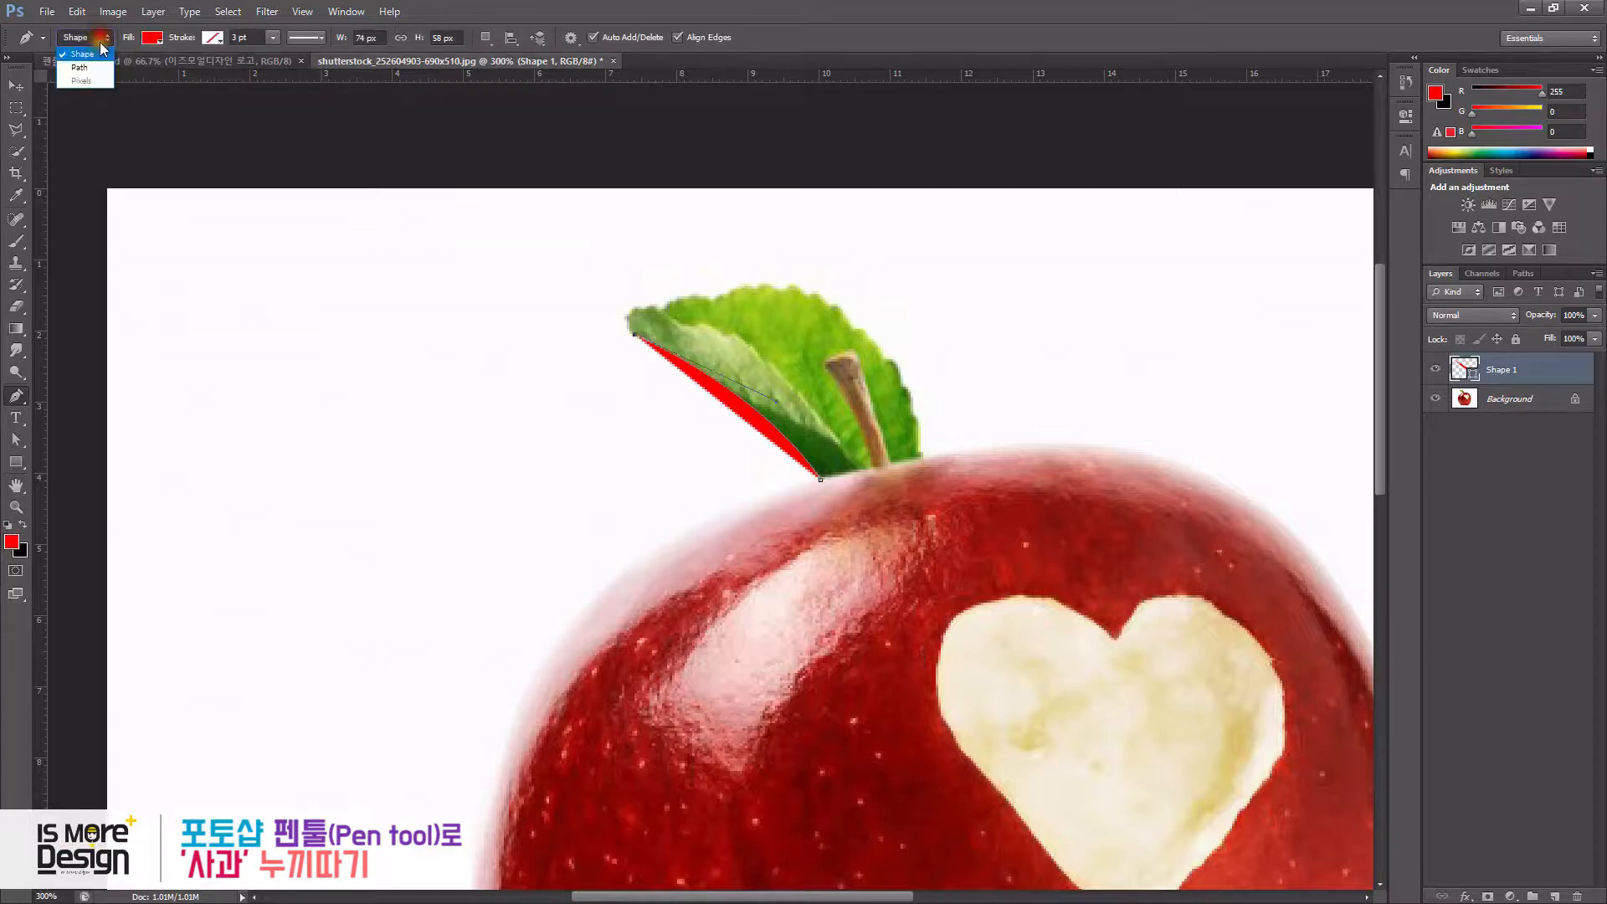
pyautogui.click(92, 55)
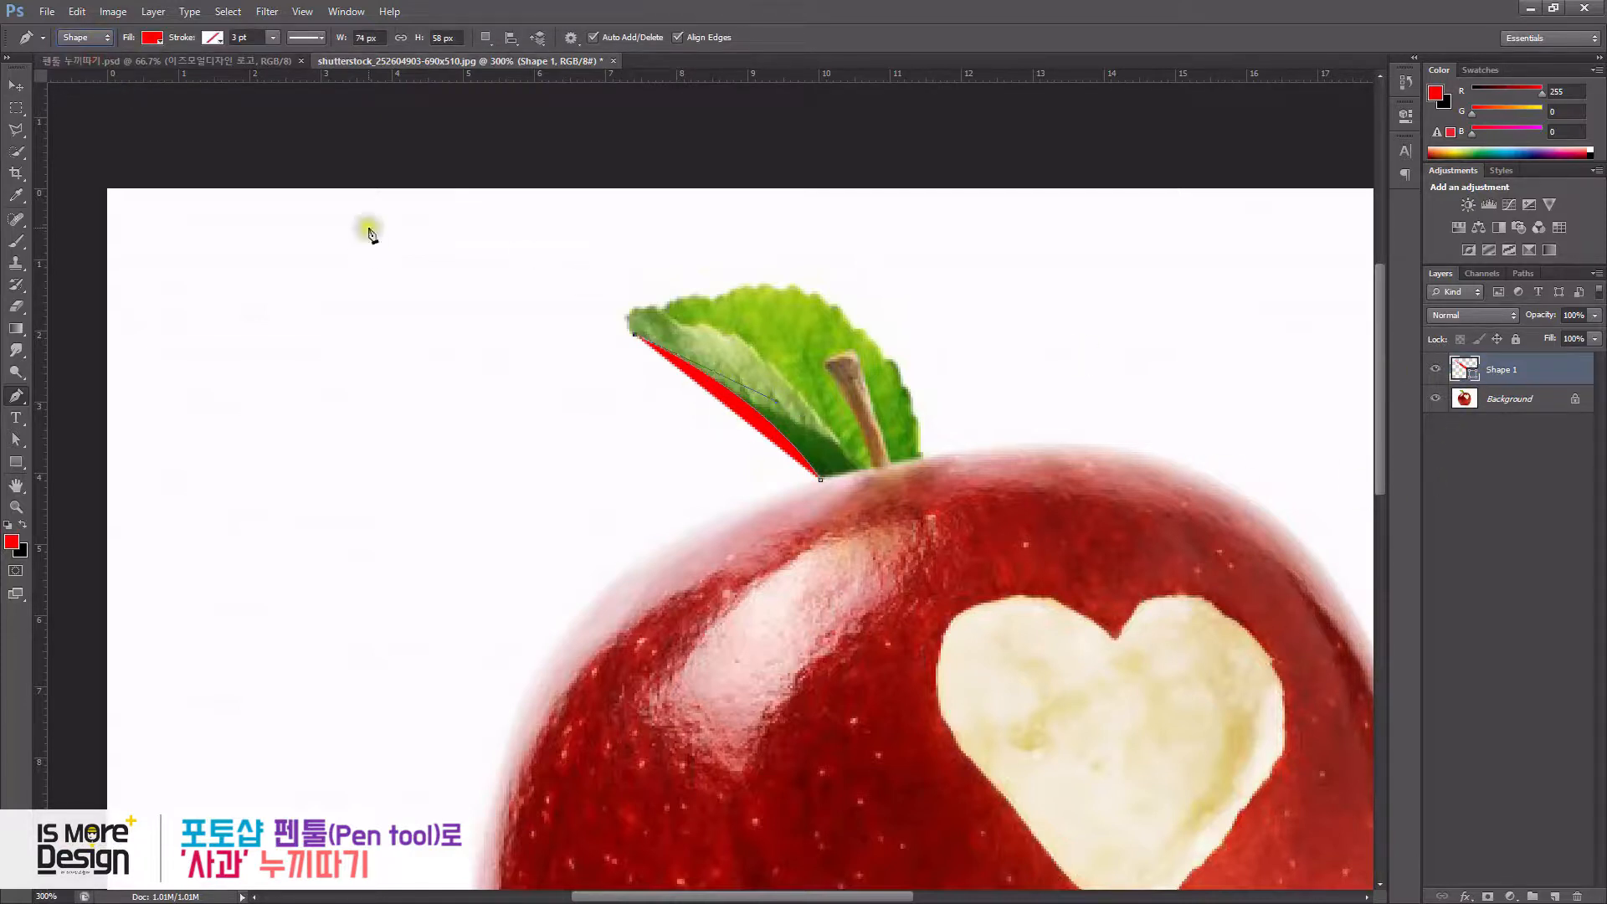
pyautogui.click(91, 40)
pyautogui.click(92, 52)
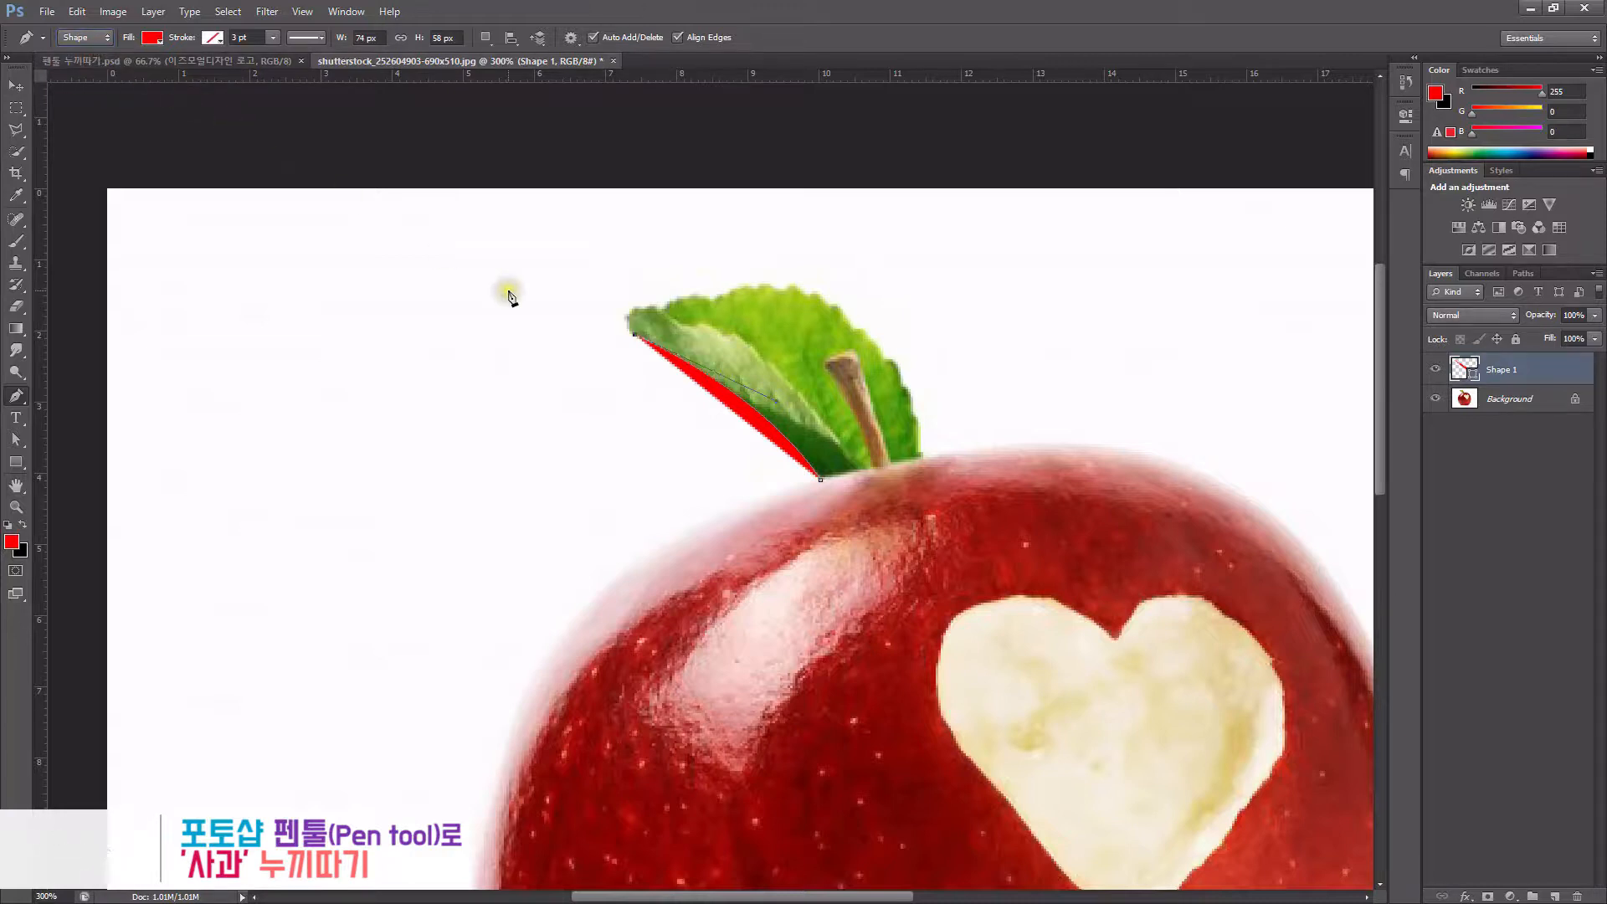
# - Undo the shape anchors and set the Pen Tool to Path mode
pyautogui.hotkey('ctrl', 'z')
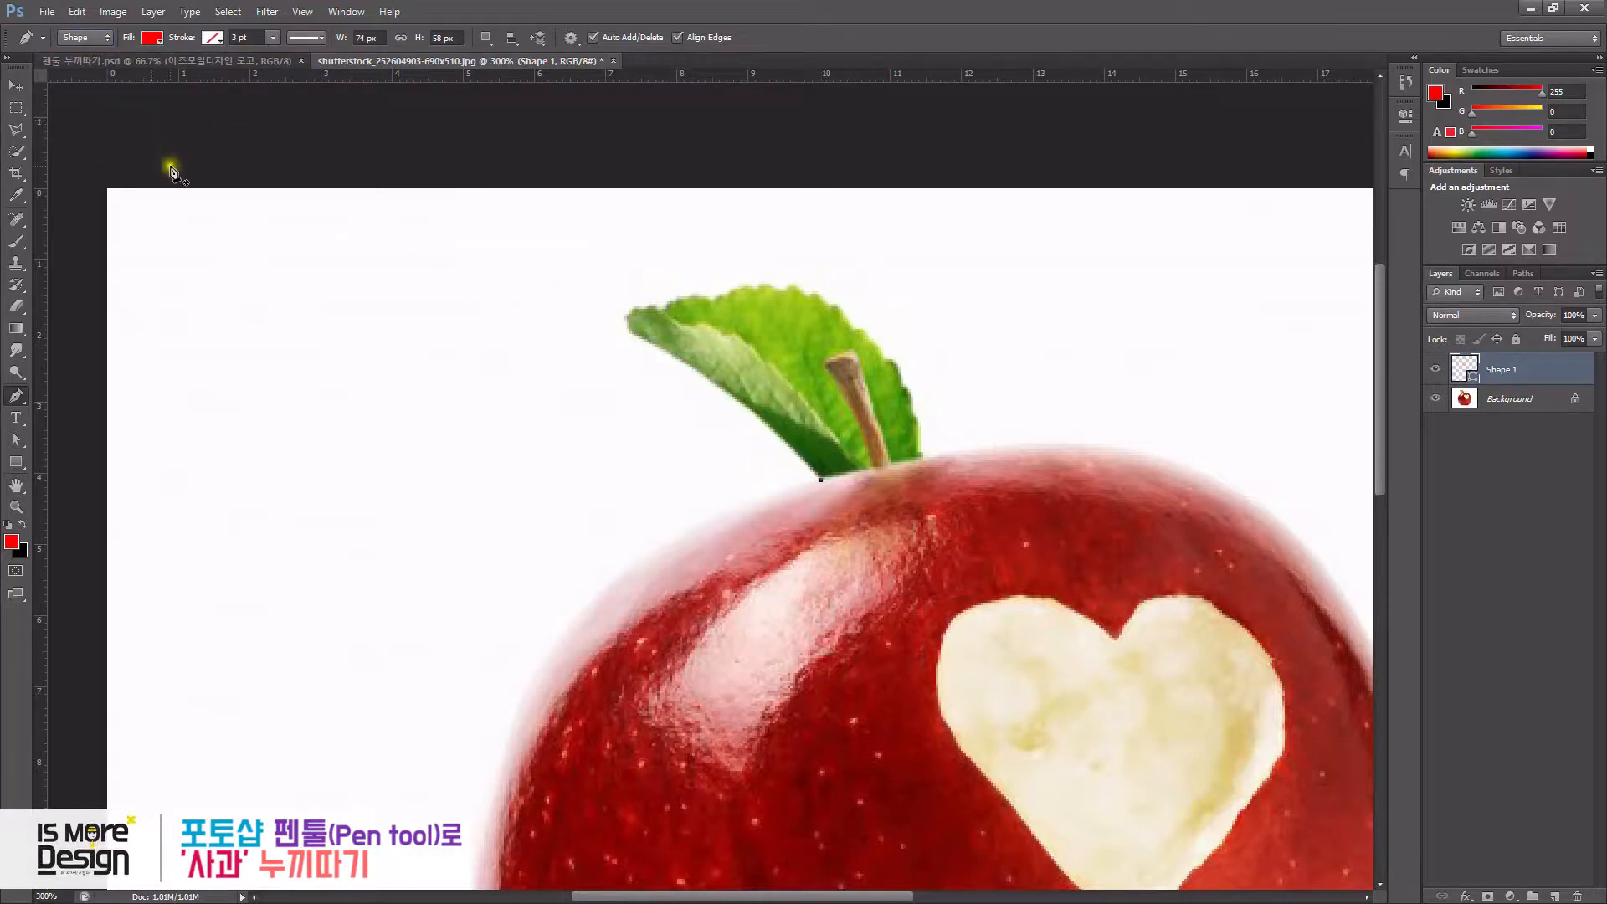
pyautogui.hotkey('ctrl', 'alt', 'z')
pyautogui.click(85, 67)
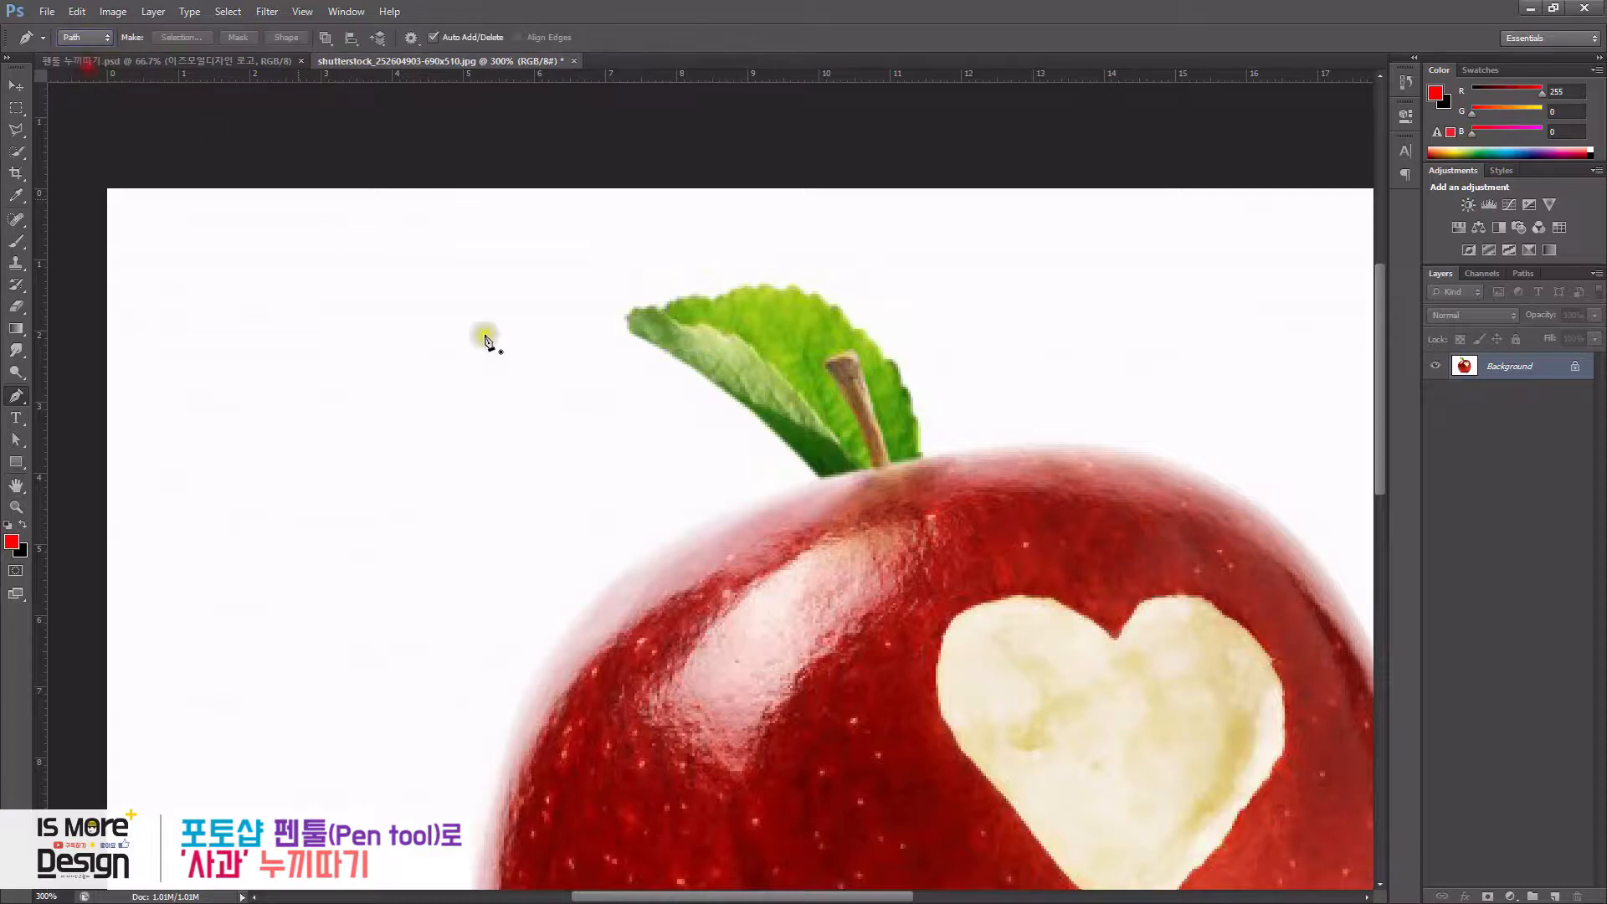
# - Start the path at the stem base with a curved anchor at the leaf tip and remove that anchor's outgoing handle
pyautogui.click(820, 480)
pyautogui.moveTo(605, 322); pyautogui.dragTo(577, 310)
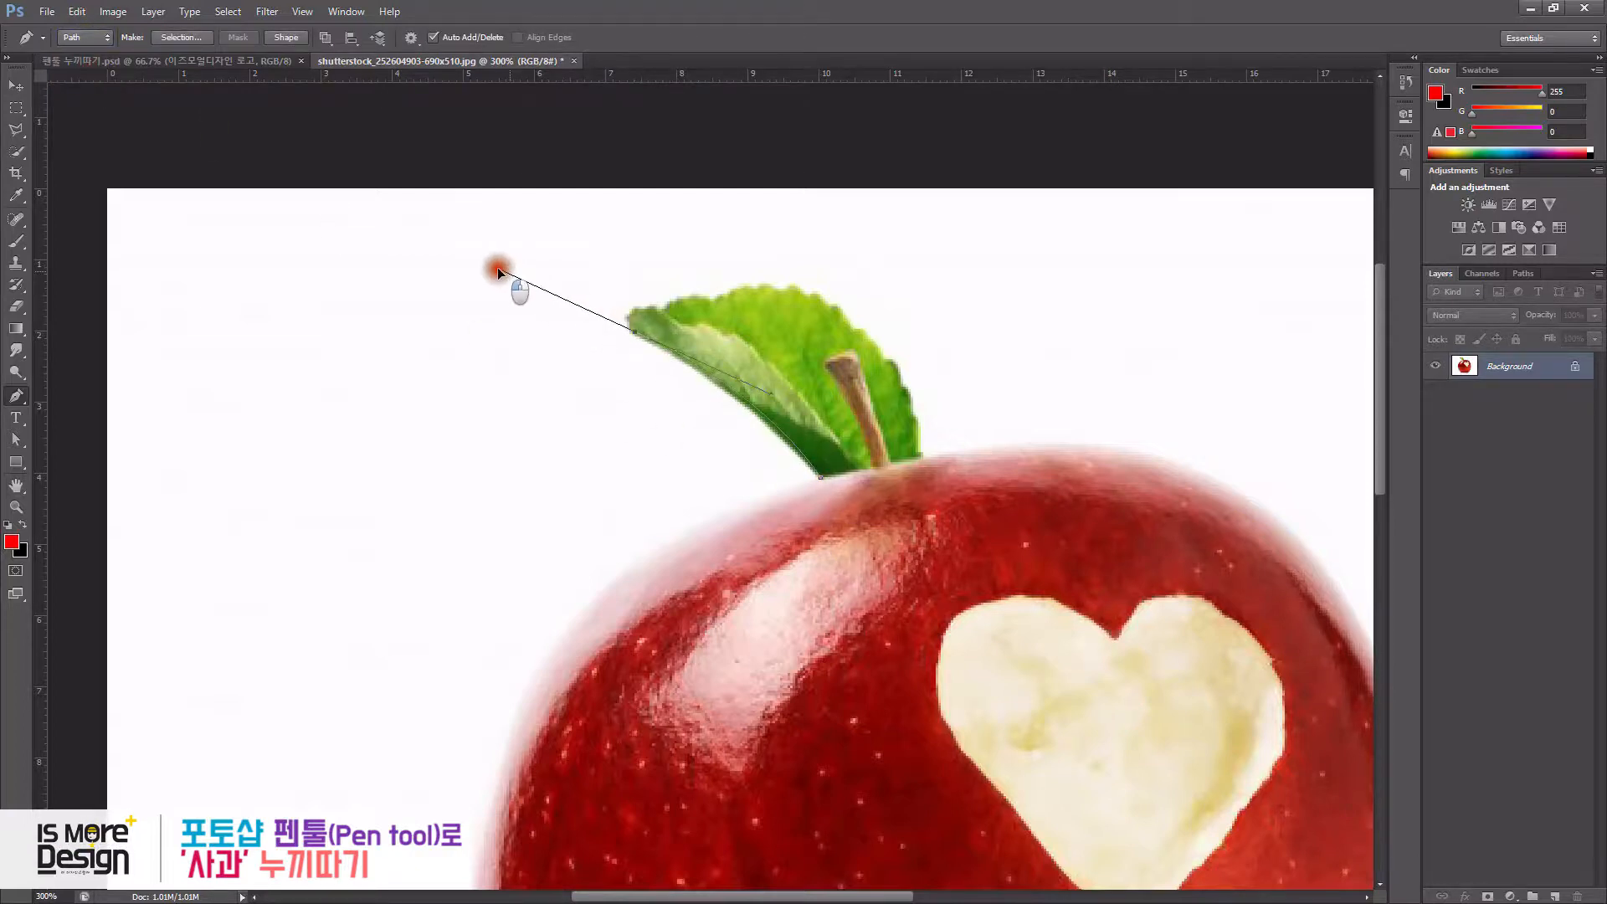
pyautogui.keyDown('alt'); pyautogui.click(634, 326); pyautogui.keyUp('alt')
pyautogui.click(629, 310)
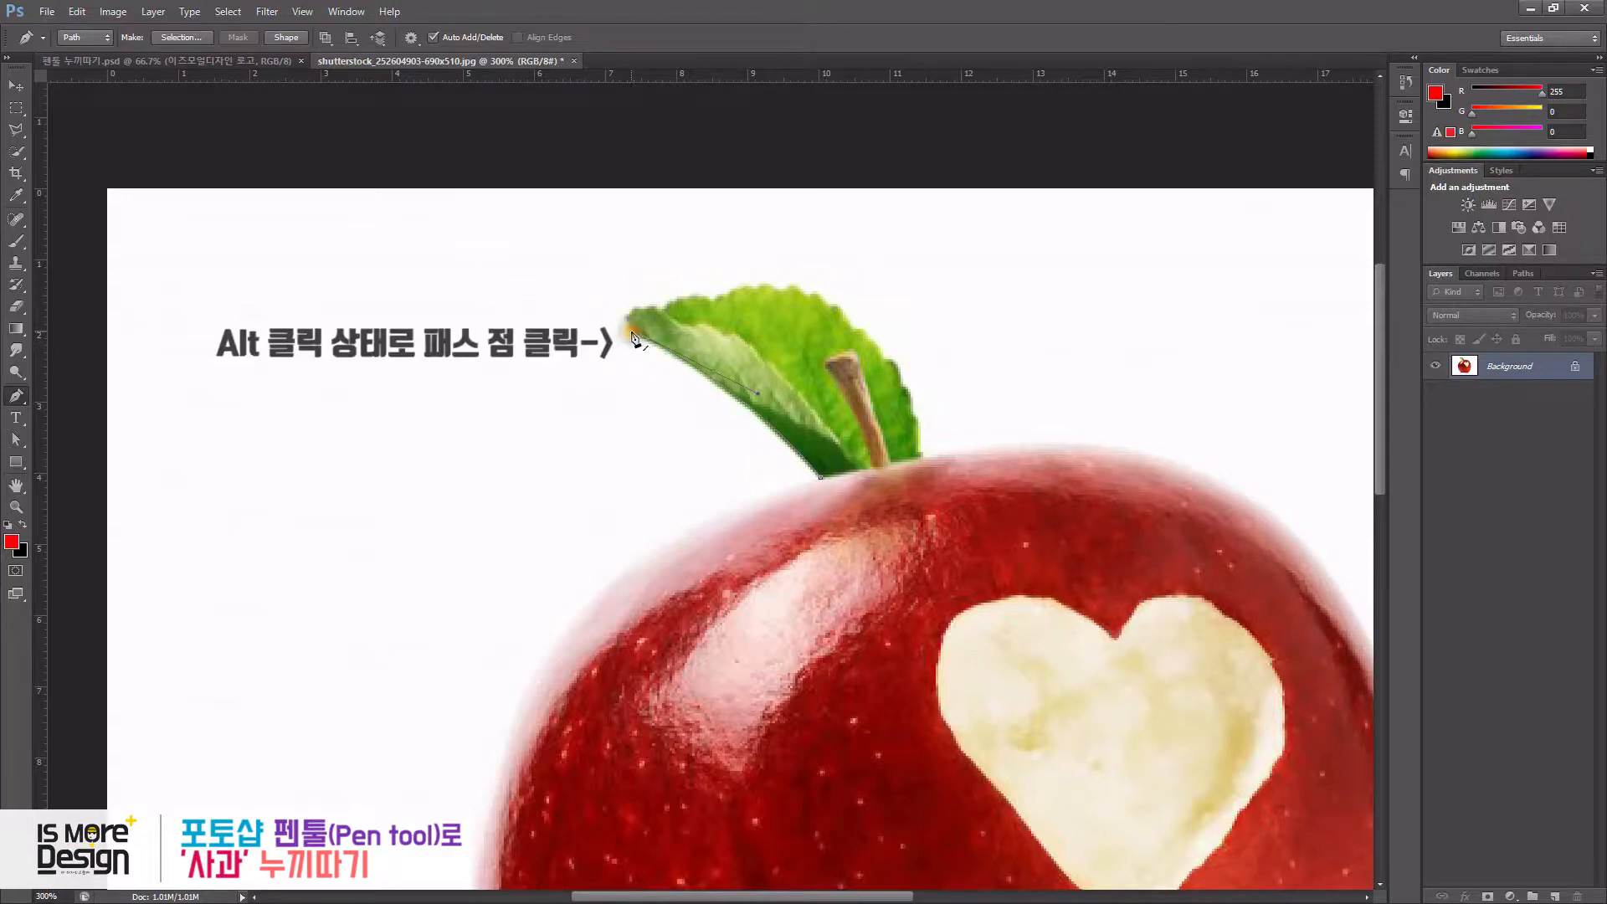
pyautogui.click(631, 306)
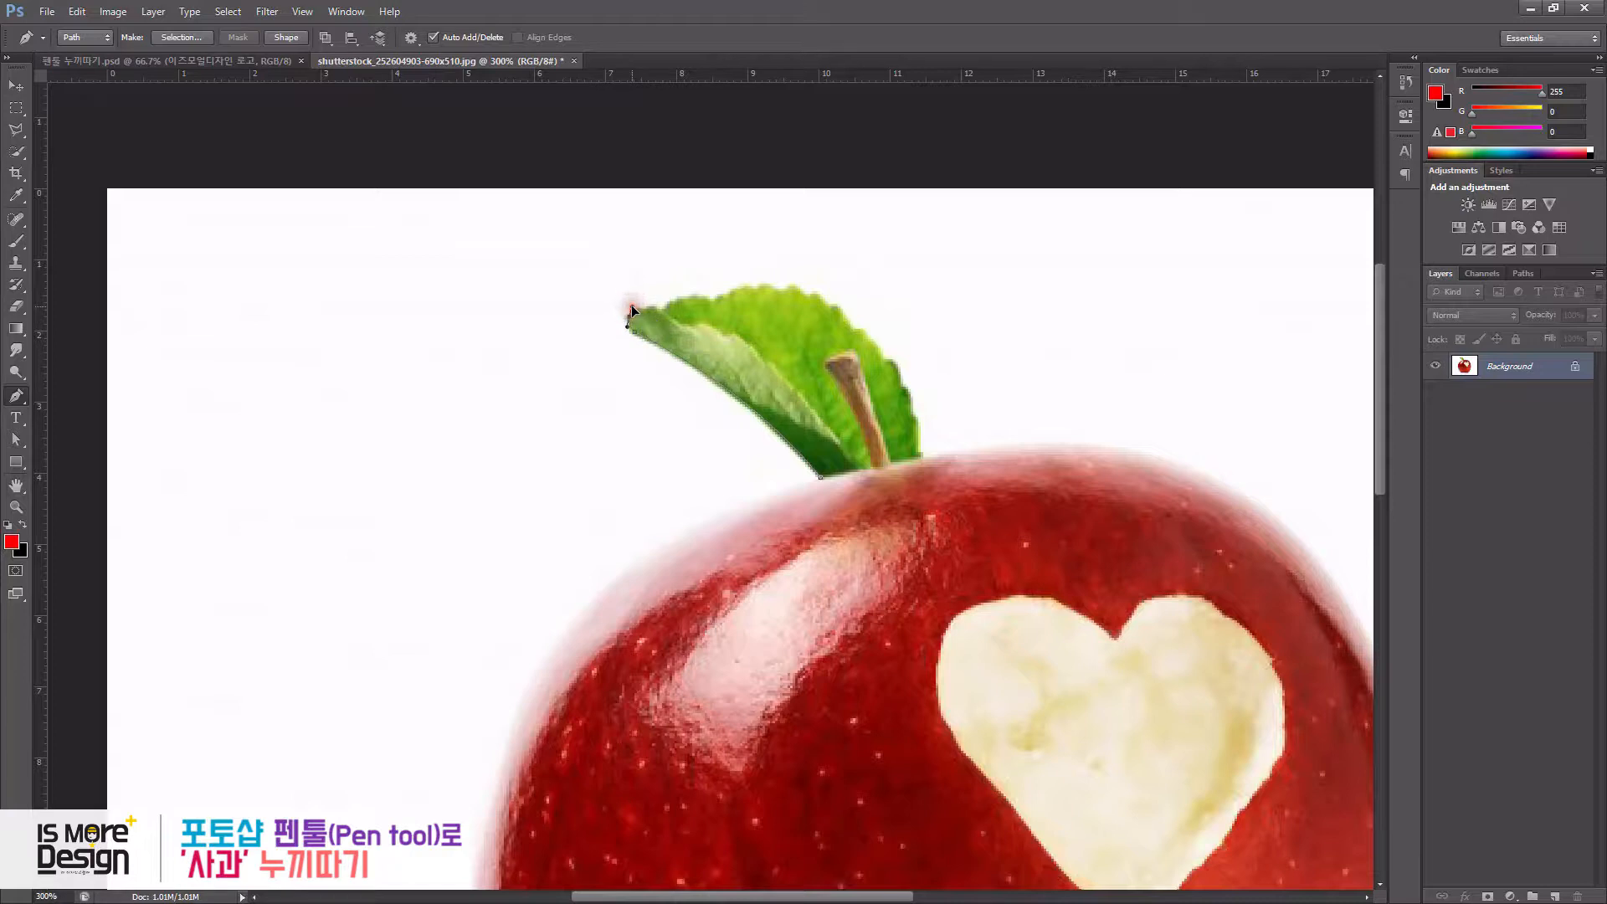
pyautogui.hotkey('ctrl', 'alt', 'z')
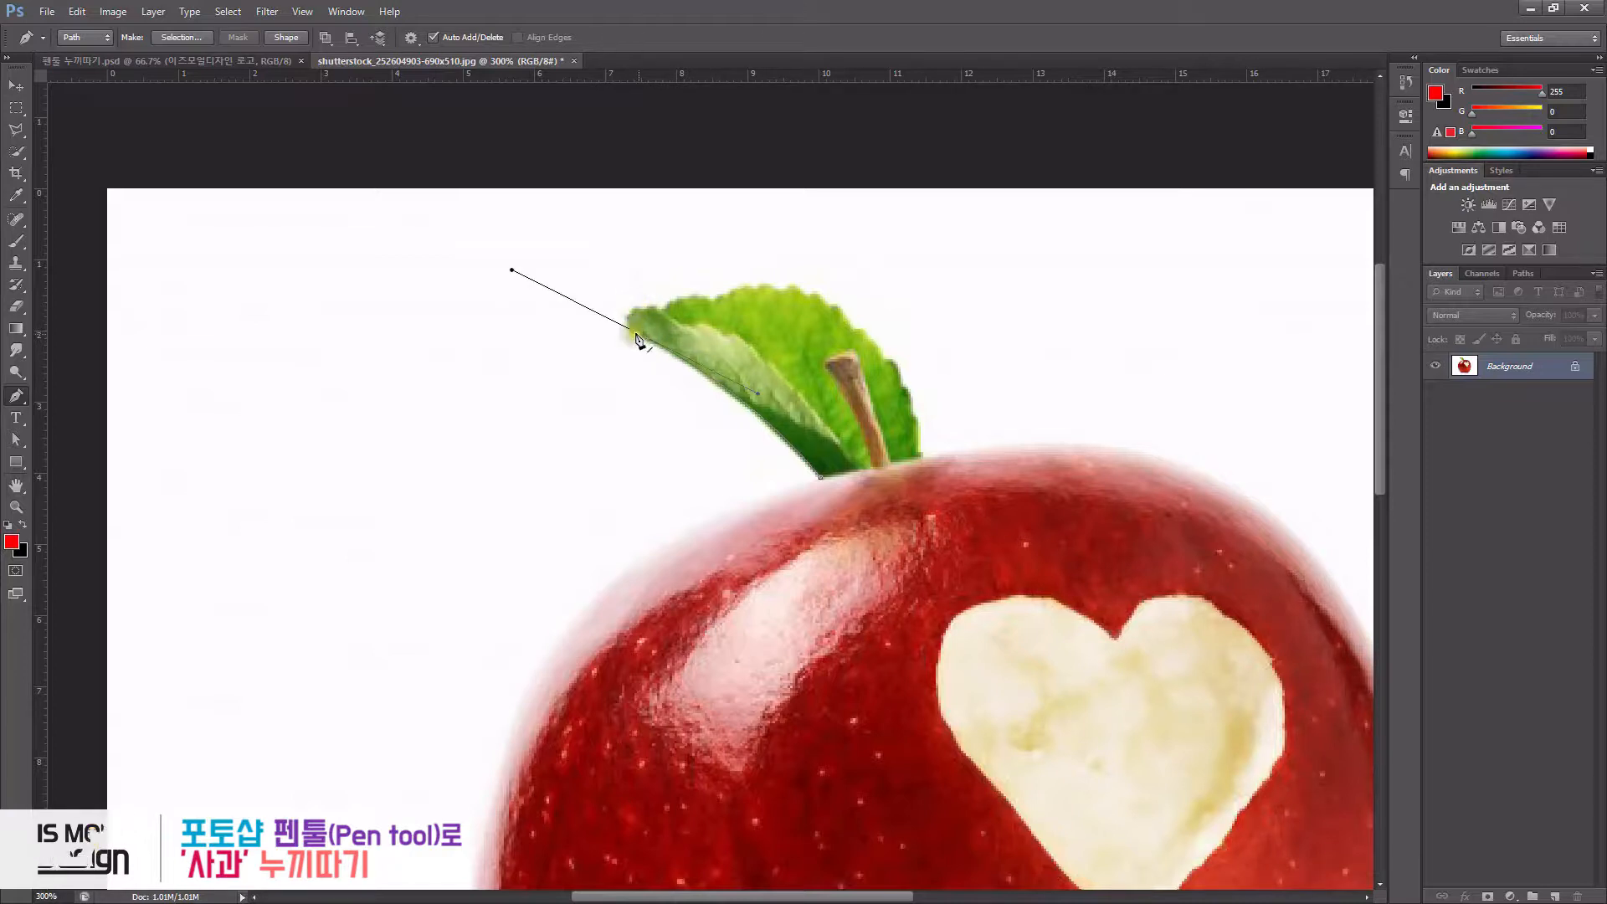
pyautogui.click(629, 312)
pyautogui.hotkey('ctrl', 'alt', 'z')
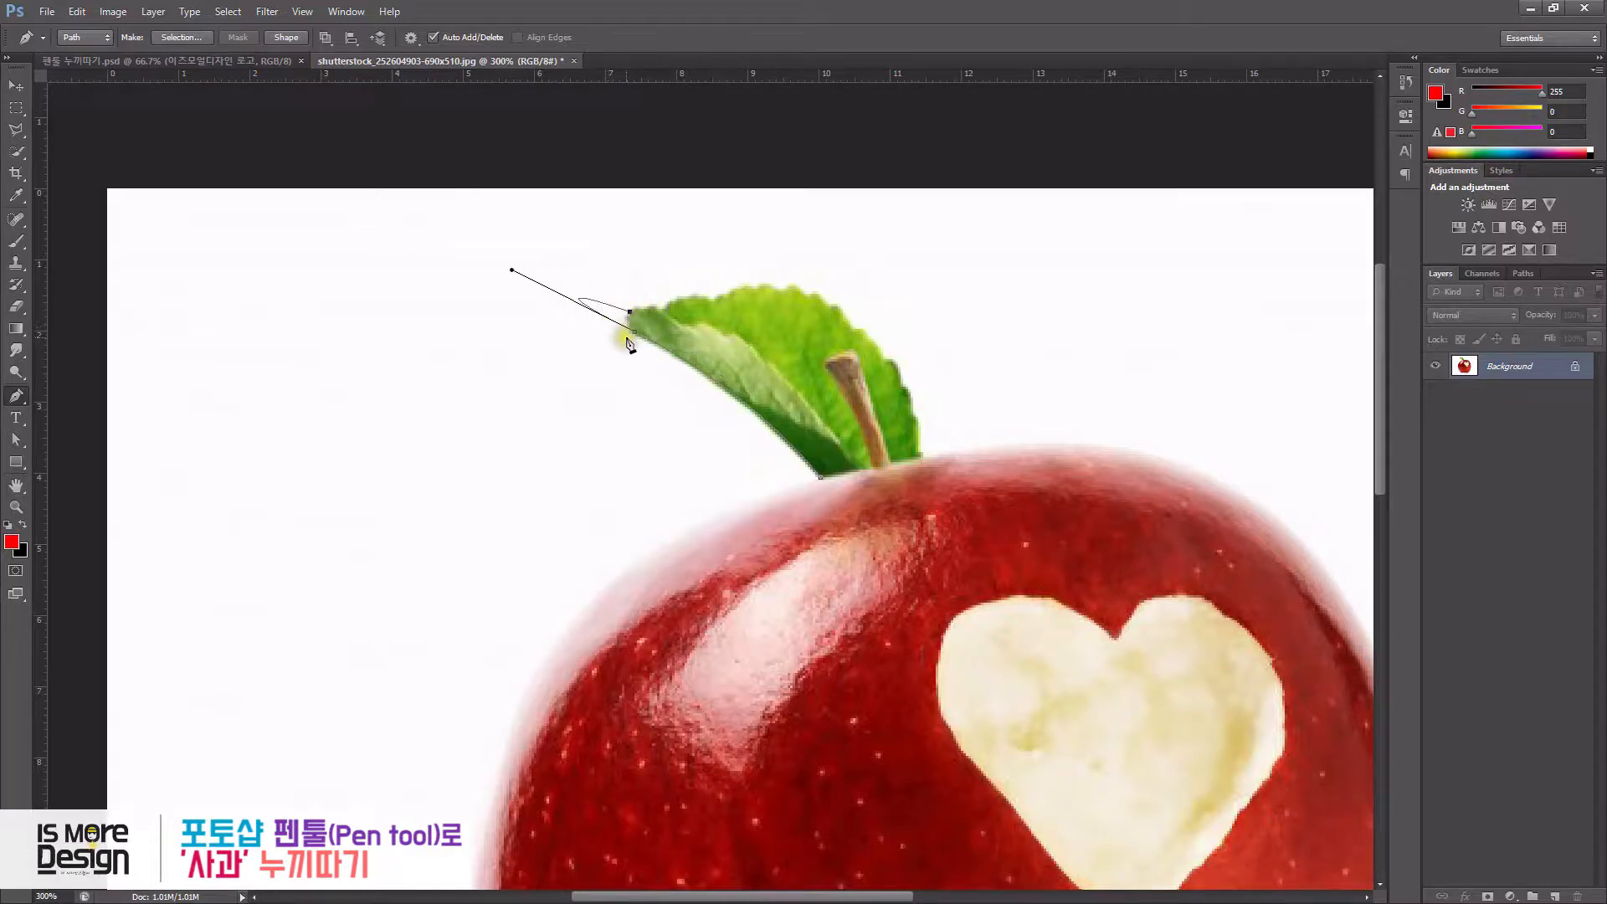
pyautogui.keyDown('alt'); pyautogui.click(634, 333); pyautogui.keyUp('alt')
pyautogui.moveTo(634, 310)
pyautogui.mouseDown()
pyautogui.moveTo(645, 296)
pyautogui.moveTo(645, 310)
pyautogui.mouseUp()
# - Add anchors along the leaf's upper edge, adjusting the handle of the last point
pyautogui.keyDown('alt'); pyautogui.click(634, 310); pyautogui.keyUp('alt')
pyautogui.click(647, 309)
pyautogui.click(657, 310)
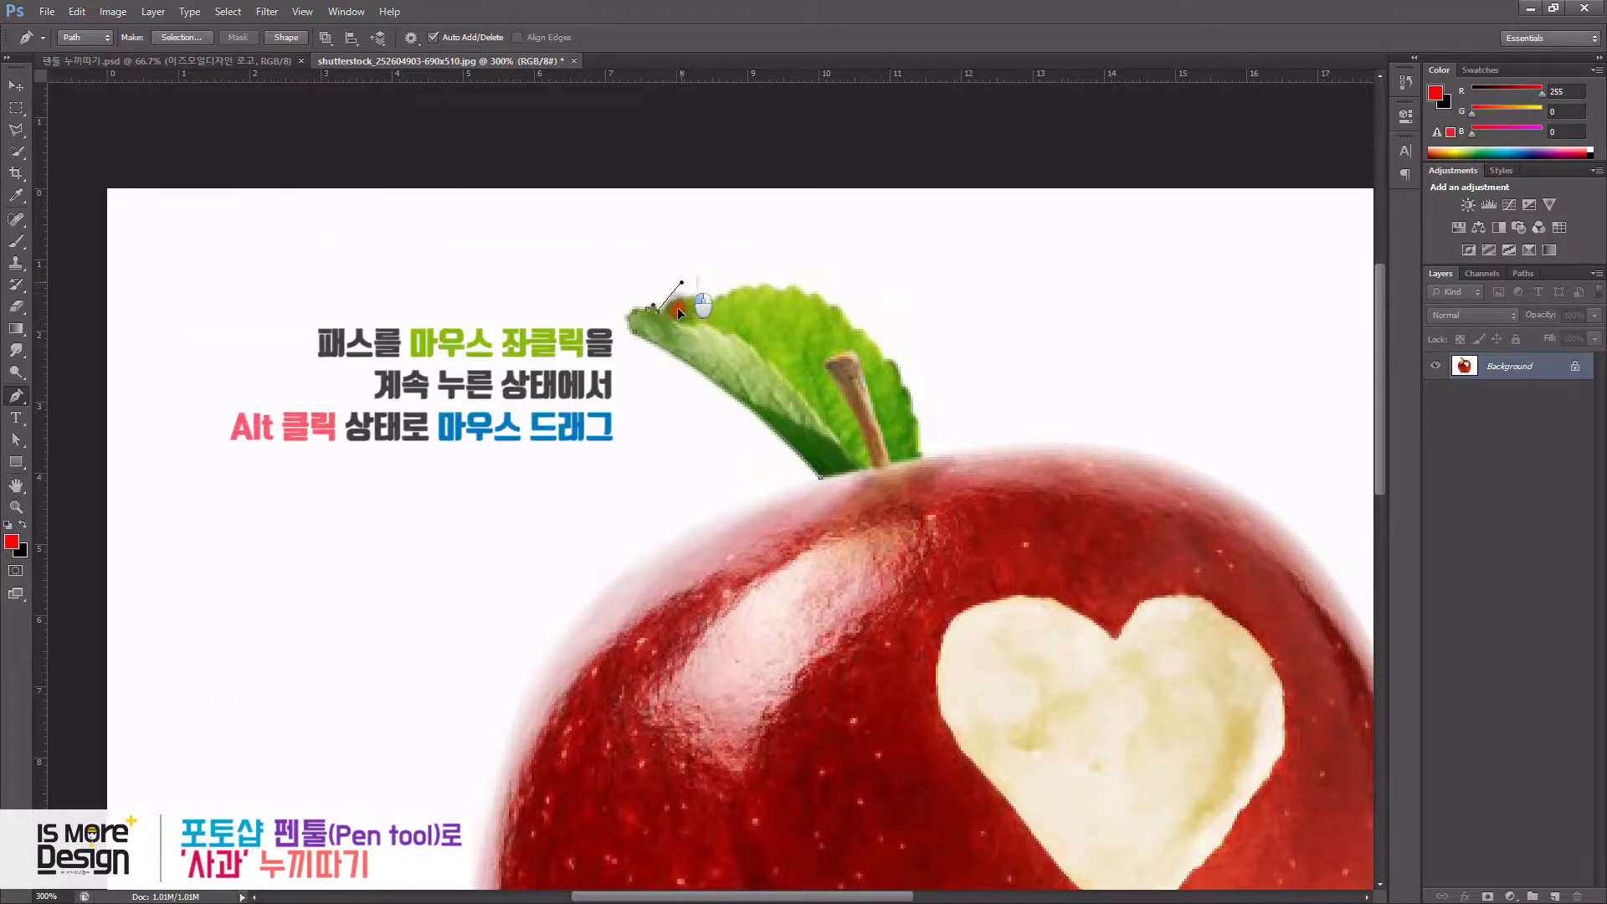
pyautogui.moveTo(675, 315)
pyautogui.mouseDown()
pyautogui.moveTo(666, 304)
pyautogui.moveTo(718, 316)
pyautogui.moveTo(666, 308)
pyautogui.mouseUp()
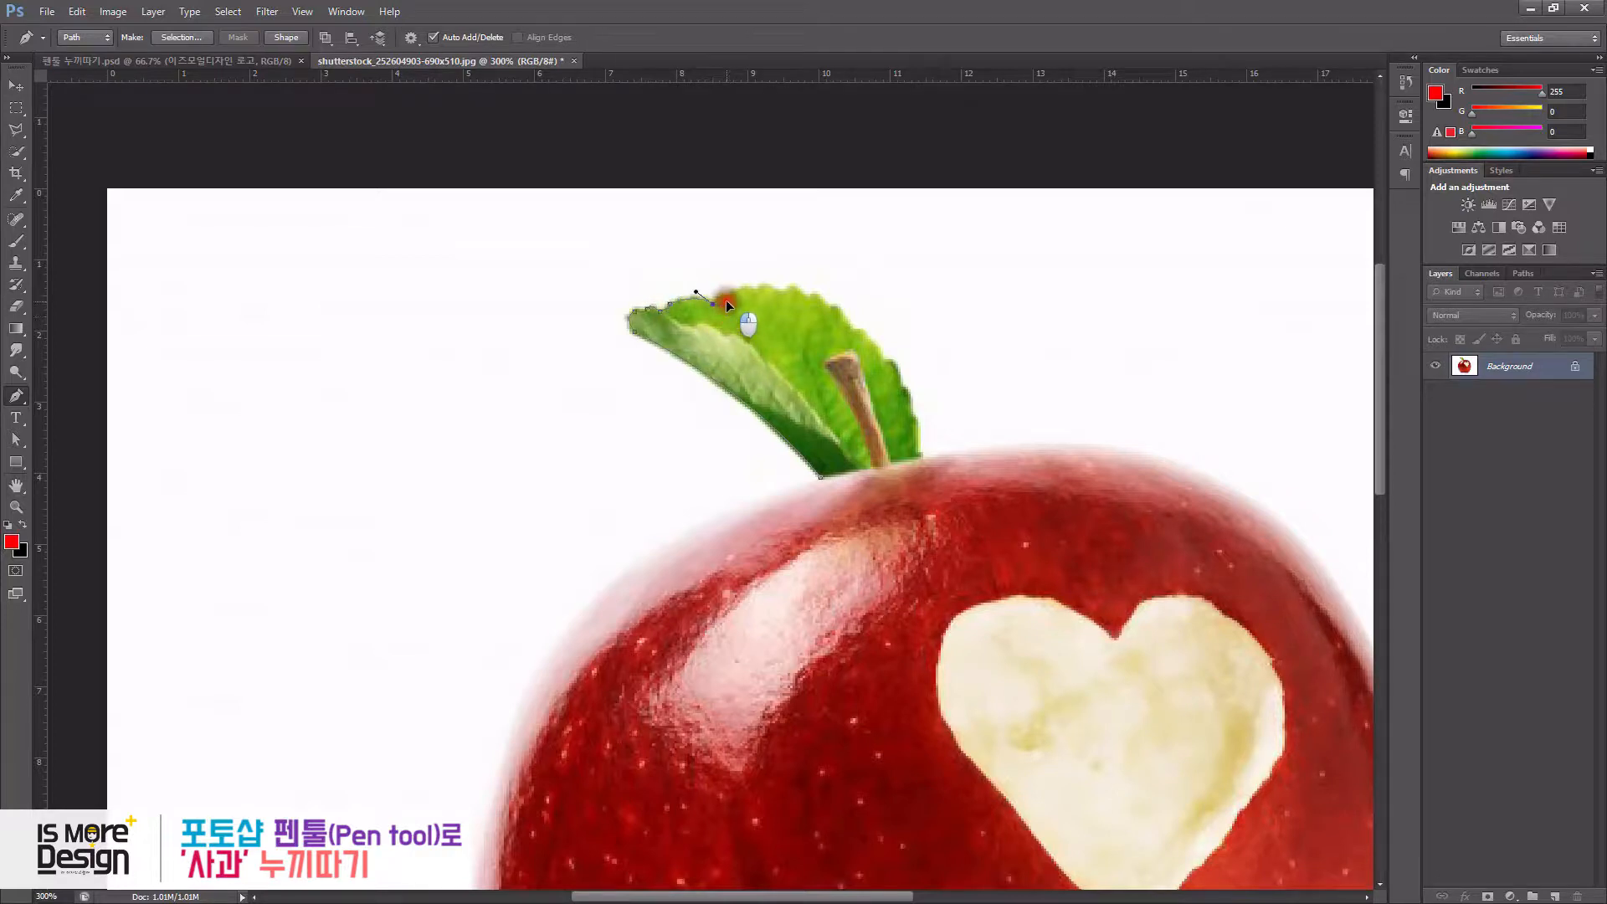
# - Continue anchoring along the leaf's serrated edge down to where the leaf meets the apple
pyautogui.moveTo(723, 299); pyautogui.dragTo(857, 333)
pyautogui.click(778, 291)
pyautogui.moveTo(891, 367); pyautogui.dragTo(883, 364)
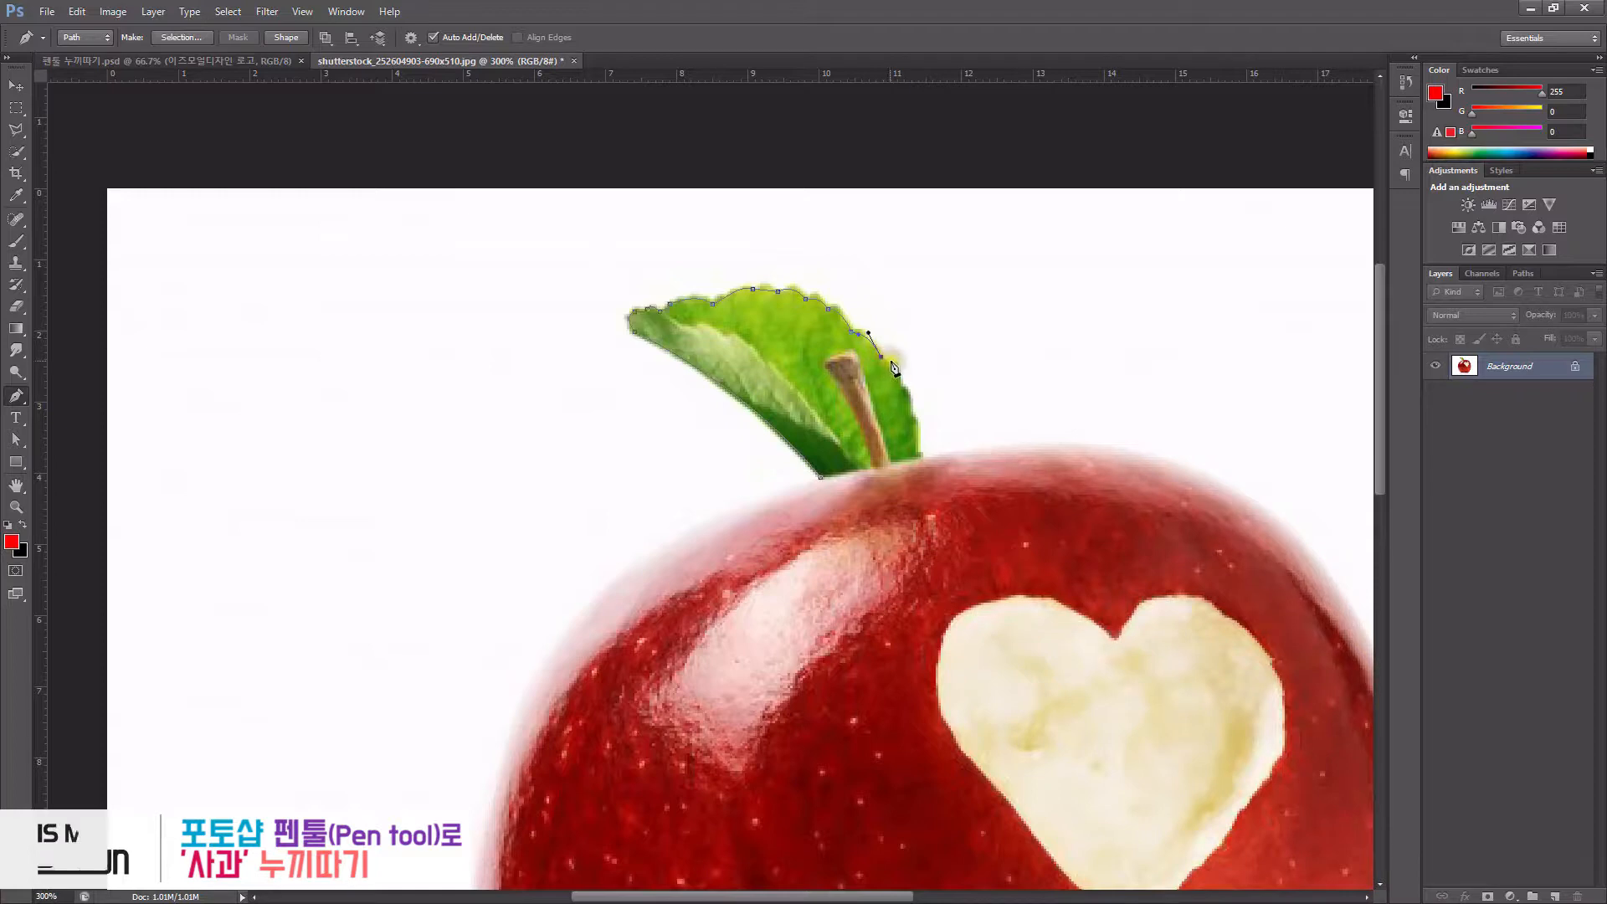
pyautogui.moveTo(902, 386); pyautogui.dragTo(918, 466)
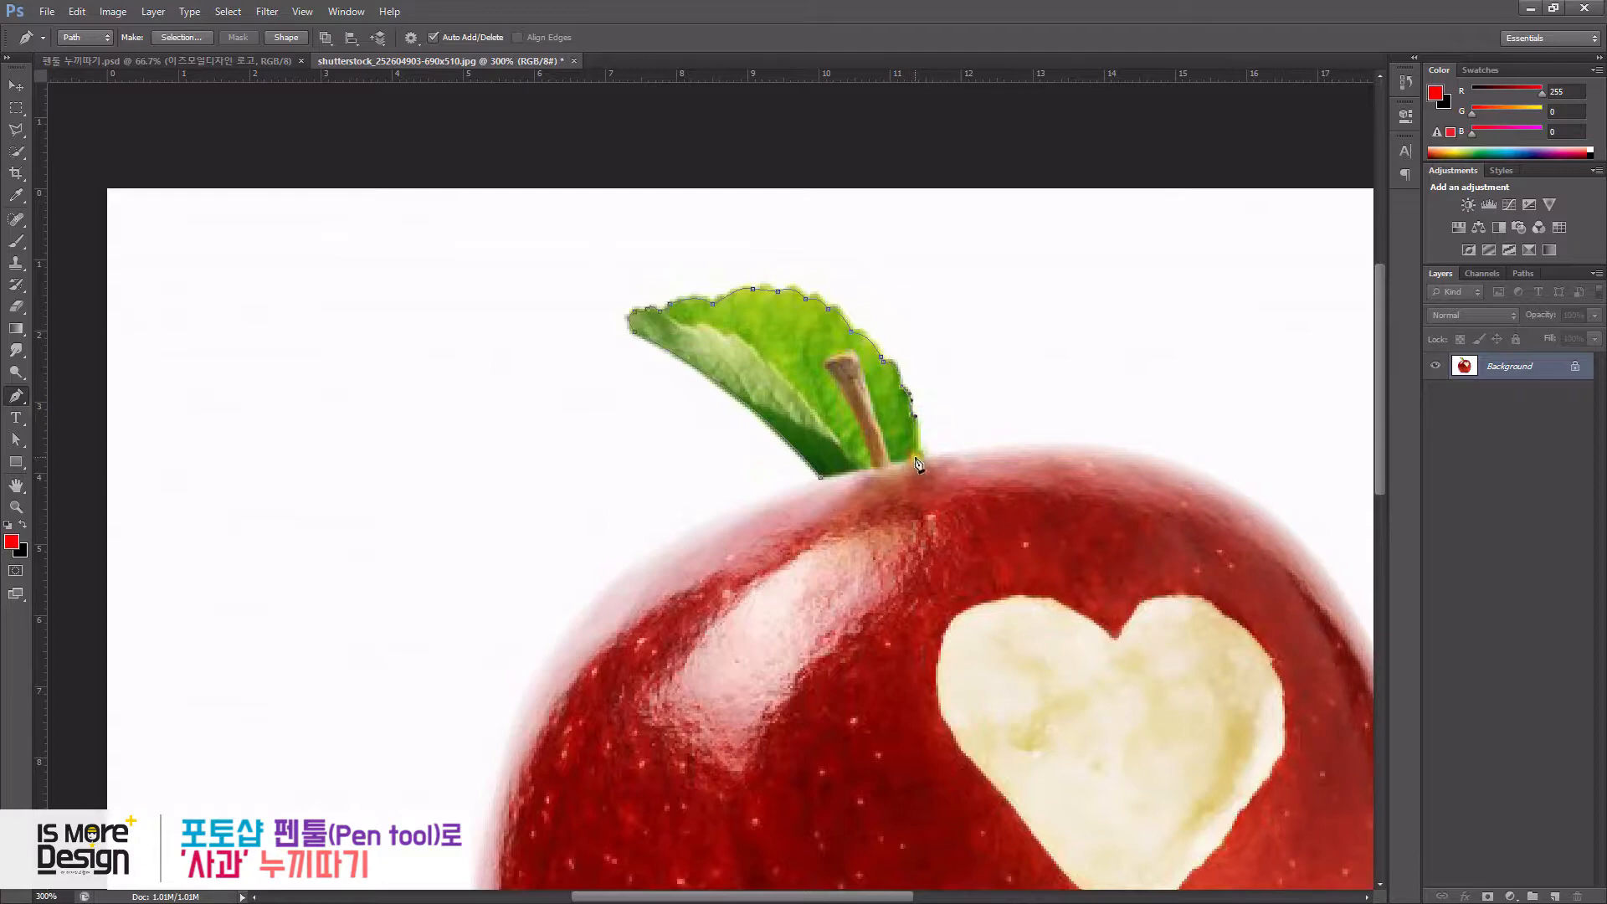
# - Add curved anchors following the apple's upper and right contour
pyautogui.moveTo(1105, 532); pyautogui.dragTo(793, 294)
pyautogui.moveTo(920, 244); pyautogui.dragTo(1042, 329)
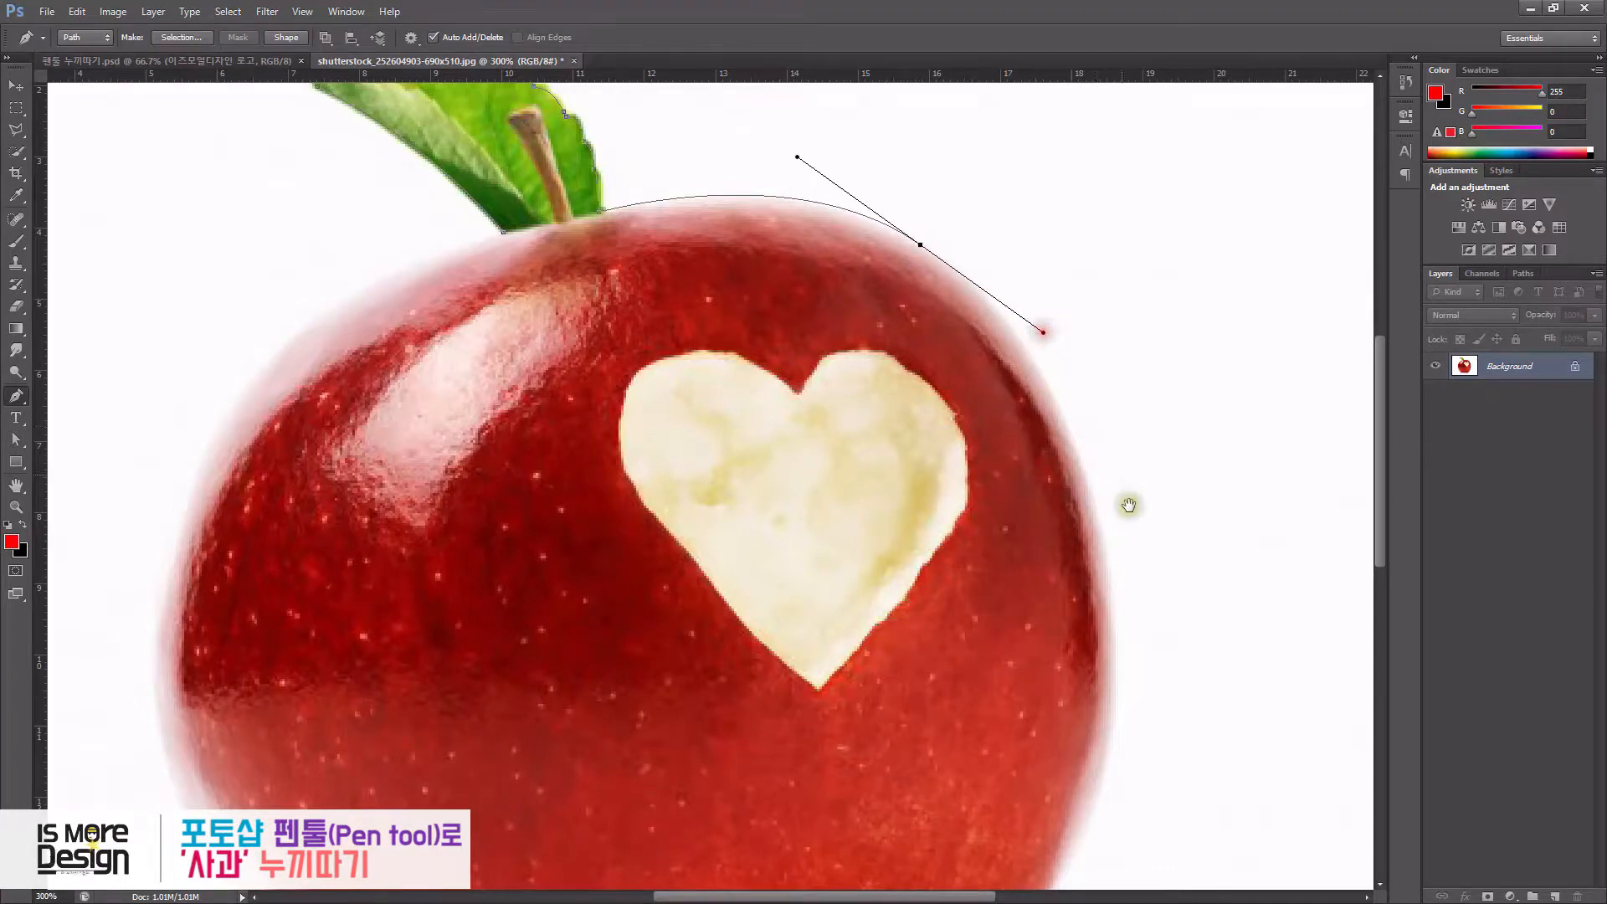
pyautogui.moveTo(1128, 496); pyautogui.dragTo(1107, 380)
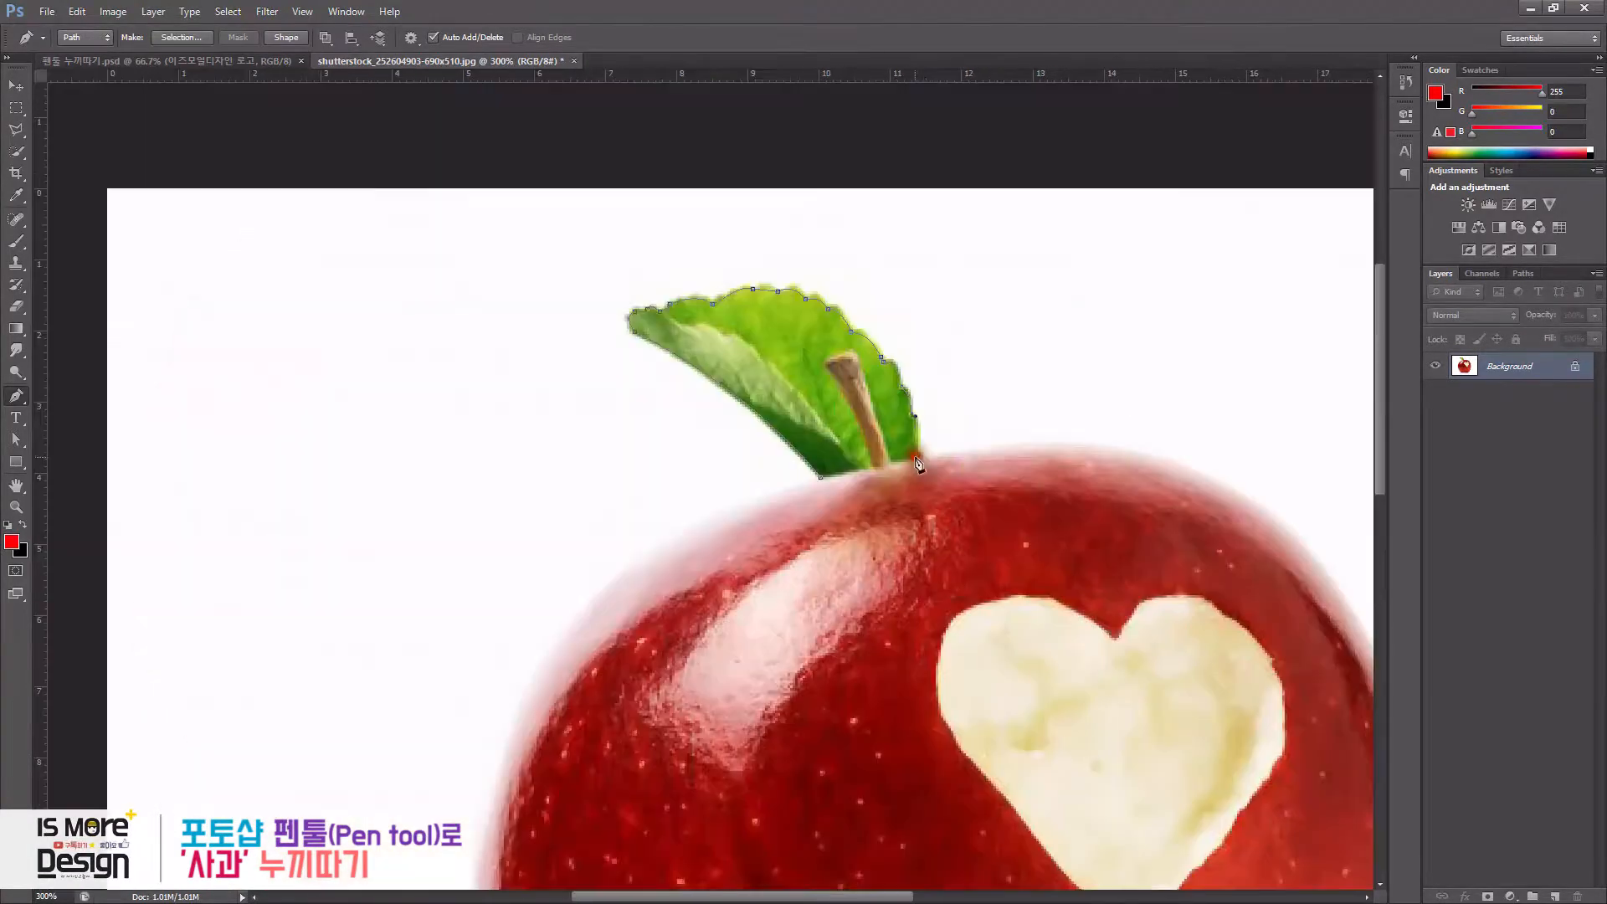
pyautogui.moveTo(1111, 540); pyautogui.dragTo(778, 275)
pyautogui.moveTo(920, 245); pyautogui.dragTo(1042, 330)
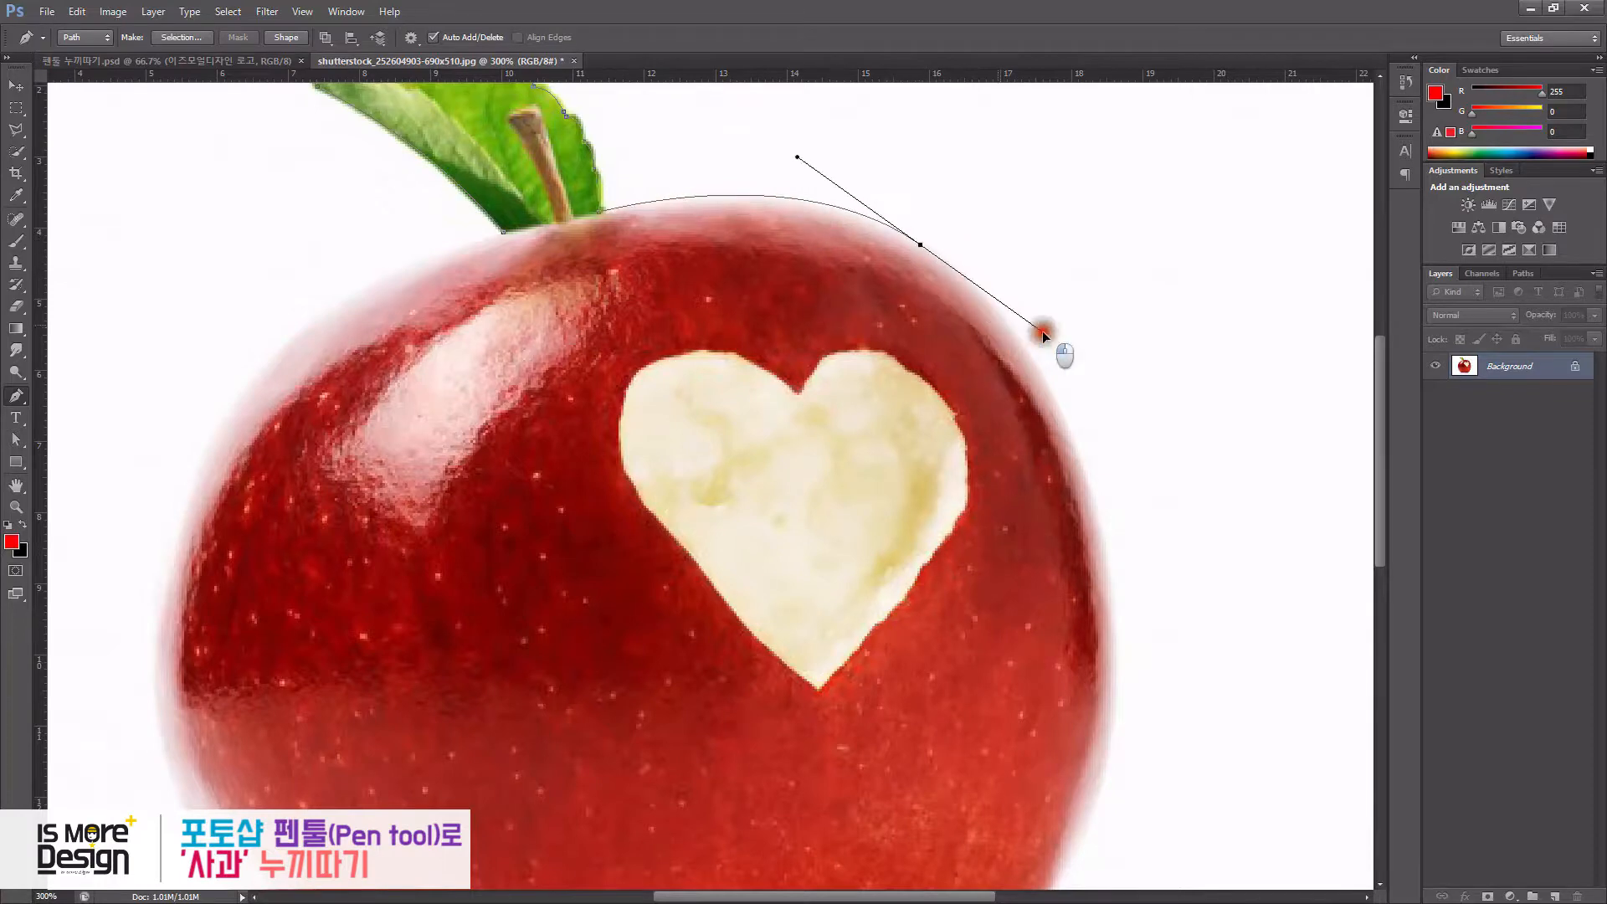
pyautogui.moveTo(1129, 504); pyautogui.dragTo(1107, 380)
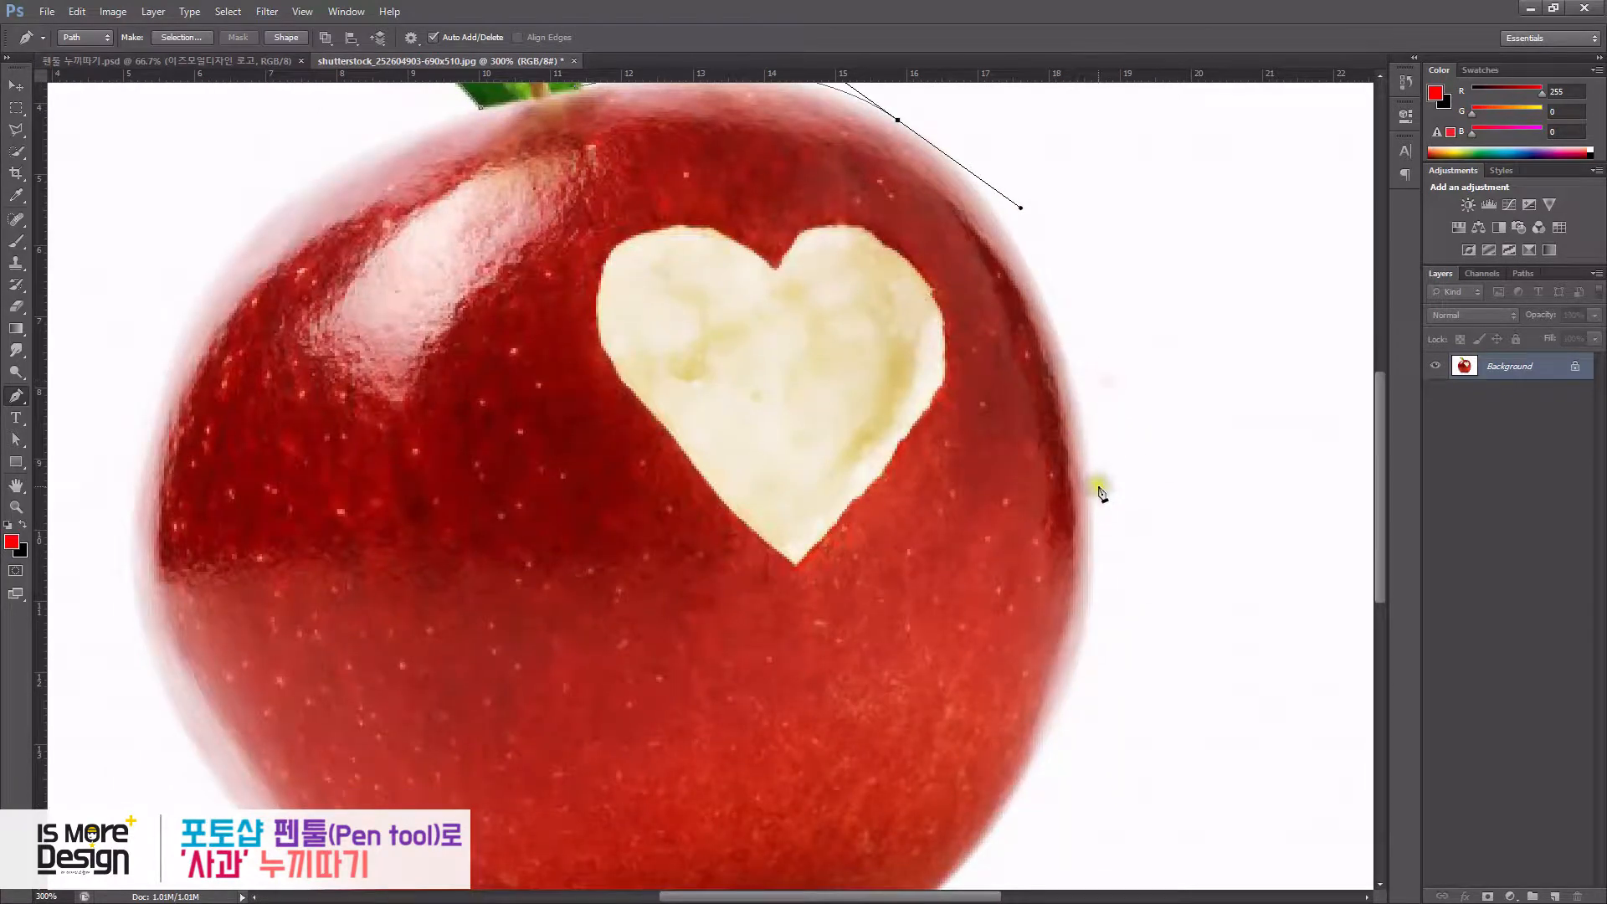
pyautogui.moveTo(1086, 519); pyautogui.dragTo(1173, 370)
# - Trace the apple's bottom edge with anchors, converting one into a corner point
pyautogui.moveTo(948, 622); pyautogui.dragTo(786, 716)
pyautogui.keyDown('alt'); pyautogui.click(948, 621); pyautogui.keyUp('alt')
pyautogui.moveTo(825, 637)
pyautogui.mouseDown()
pyautogui.moveTo(782, 617)
pyautogui.moveTo(800, 621)
pyautogui.mouseUp()
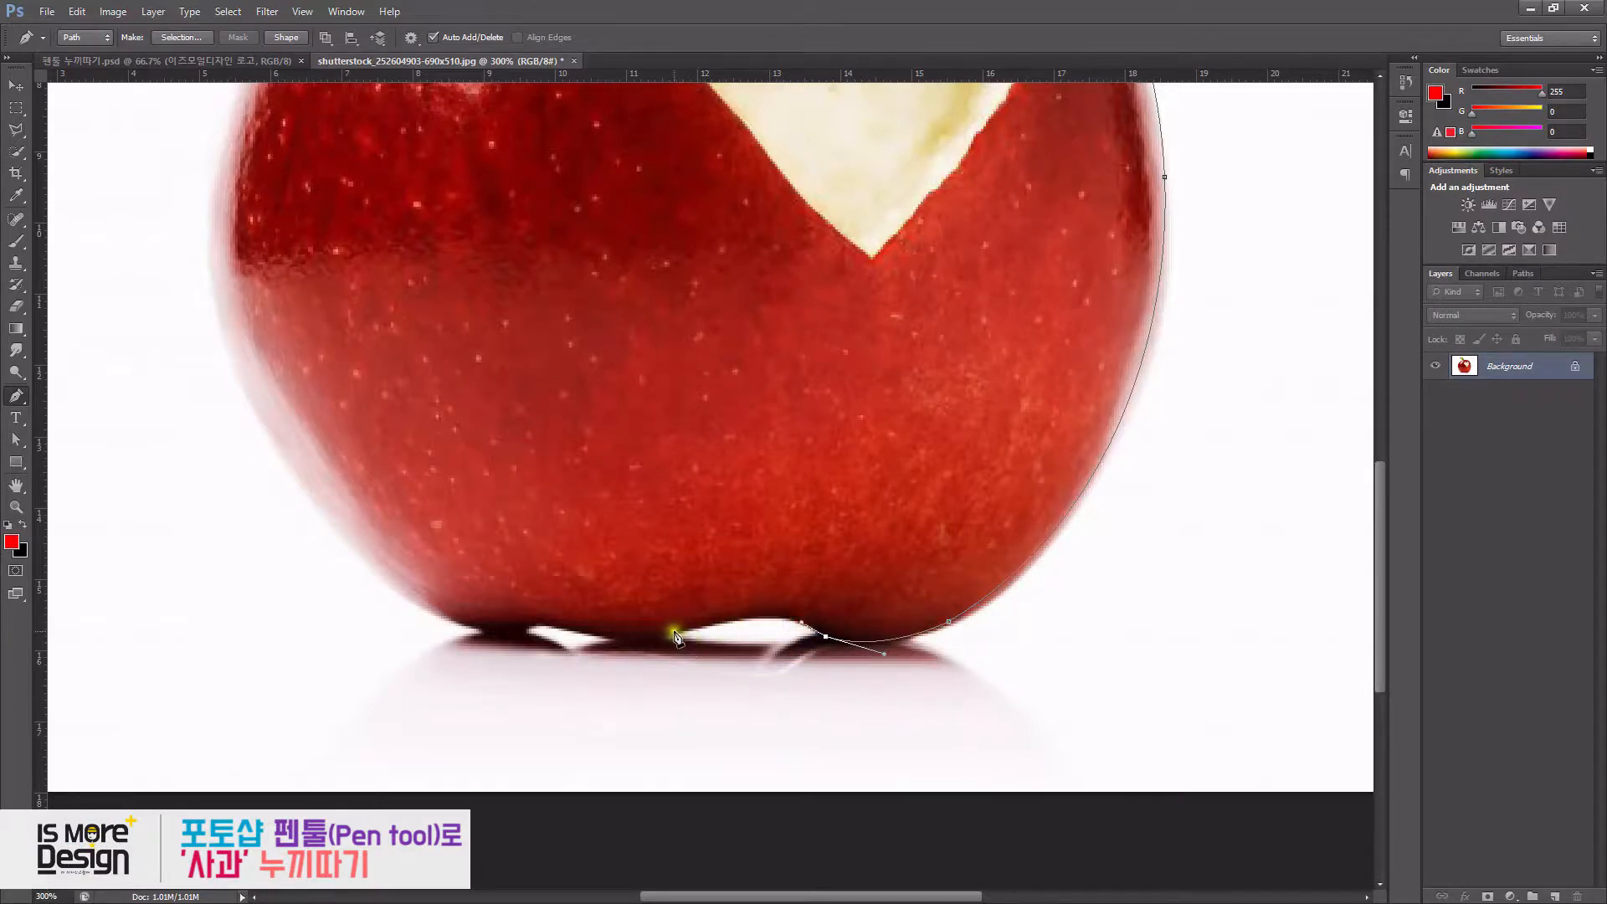
pyautogui.moveTo(632, 650)
pyautogui.mouseDown()
pyautogui.moveTo(558, 661)
pyautogui.moveTo(640, 639)
pyautogui.mouseUp()
pyautogui.moveTo(547, 621); pyautogui.dragTo(383, 577)
# - Trace the apple's left side and close the path at the starting anchor near the stem
pyautogui.moveTo(331, 382); pyautogui.dragTo(419, 624)
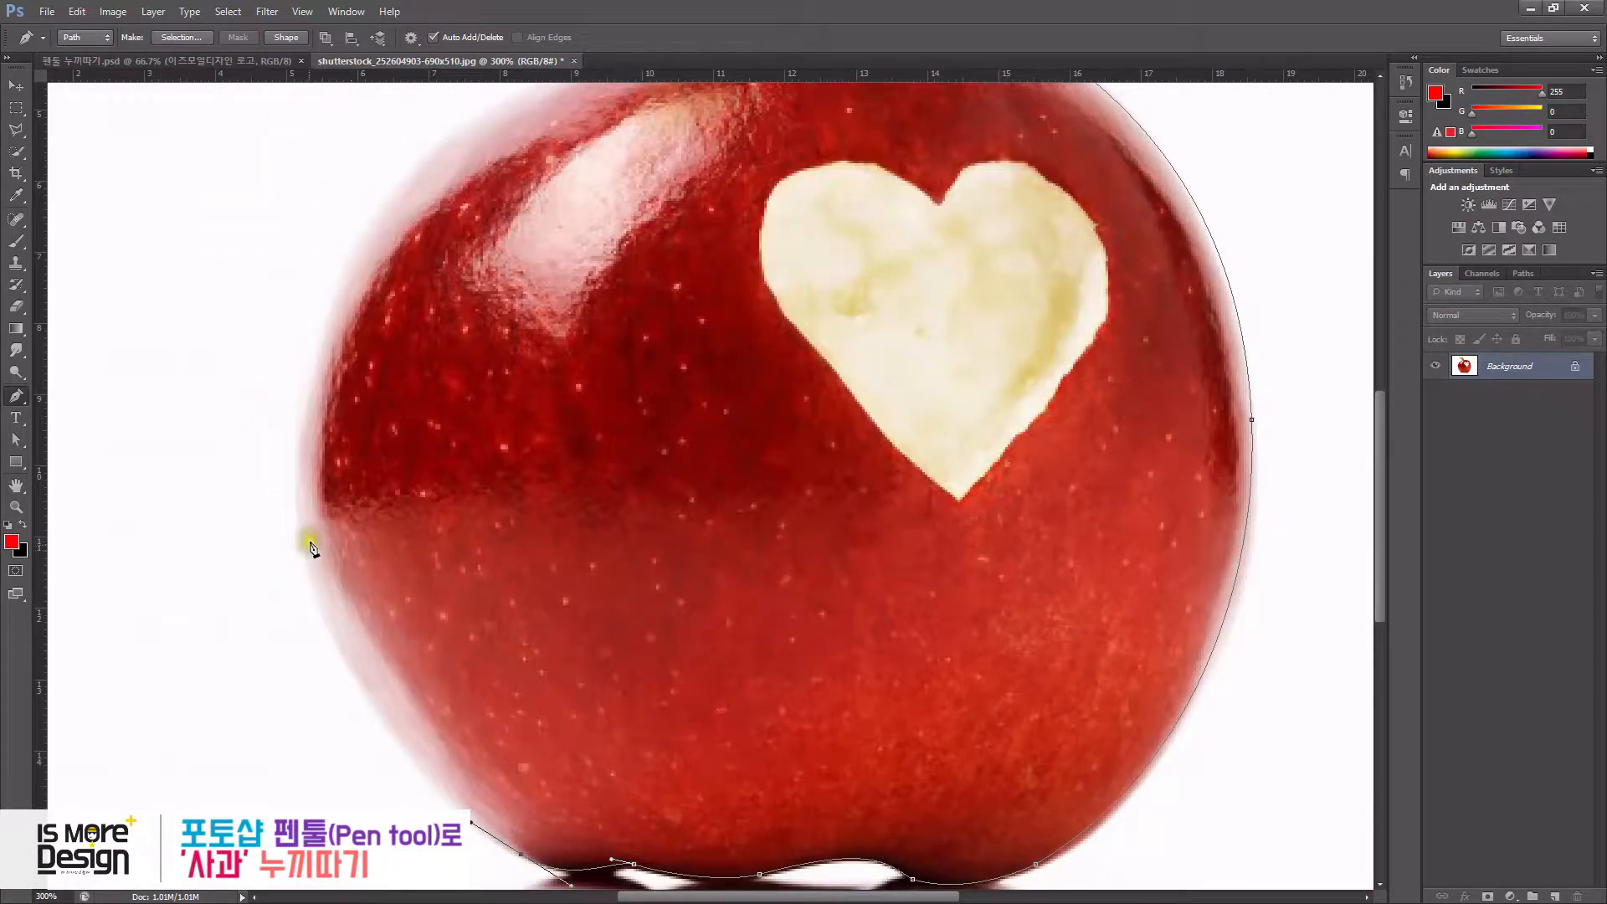
pyautogui.moveTo(302, 539); pyautogui.dragTo(270, 339)
pyautogui.moveTo(458, 222); pyautogui.dragTo(396, 541)
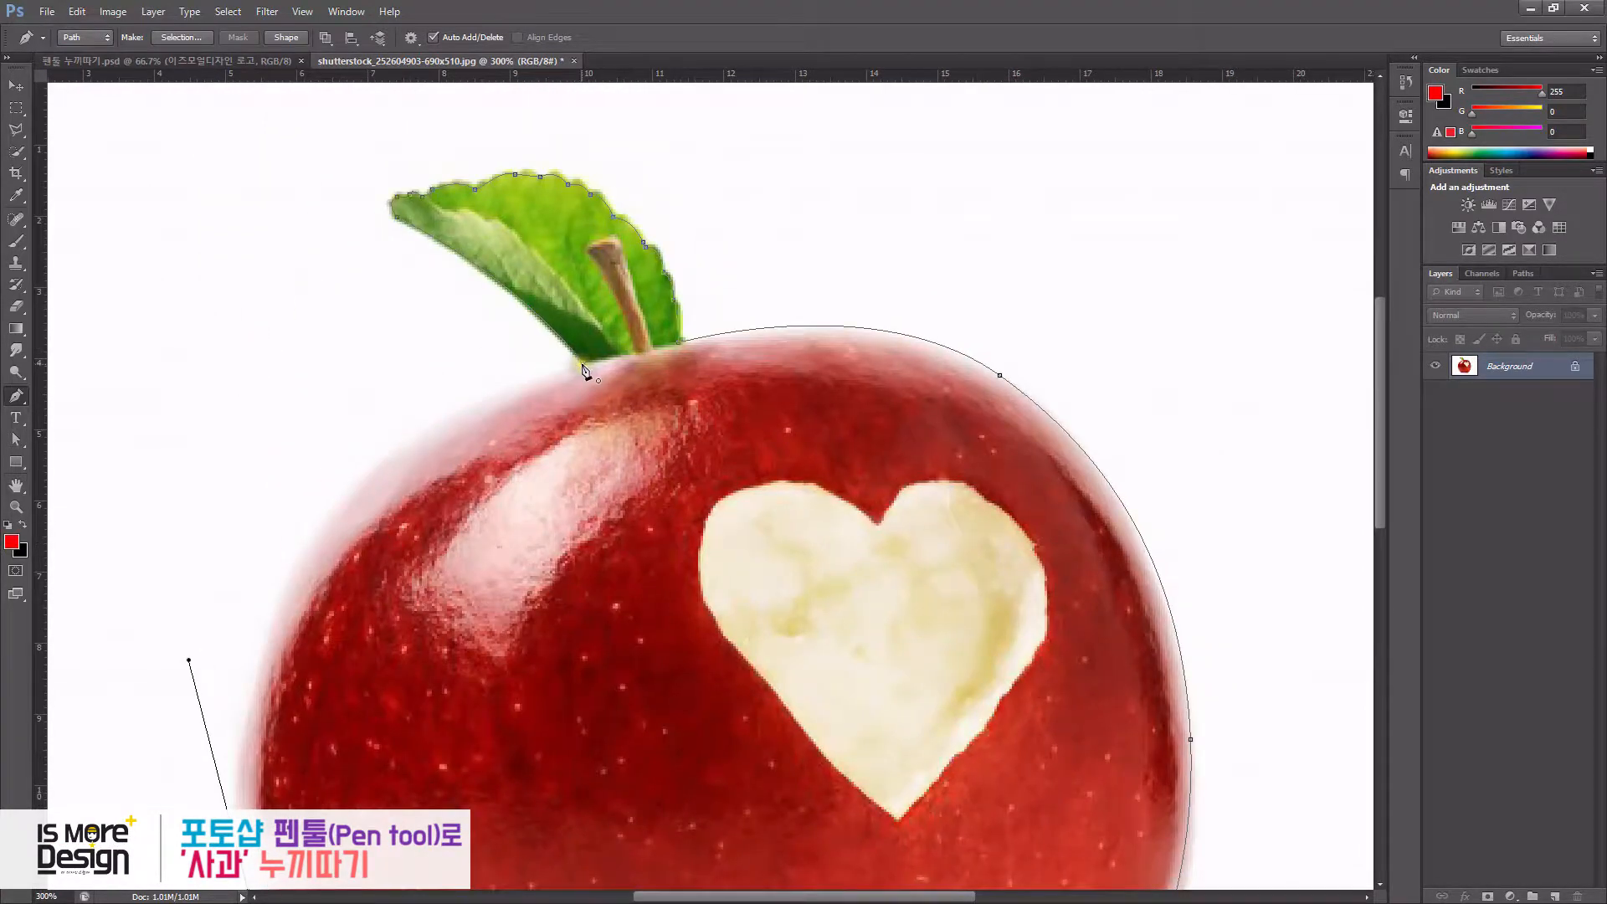
pyautogui.moveTo(600, 368); pyautogui.dragTo(798, 320)
pyautogui.hotkey('ctrl', '1')
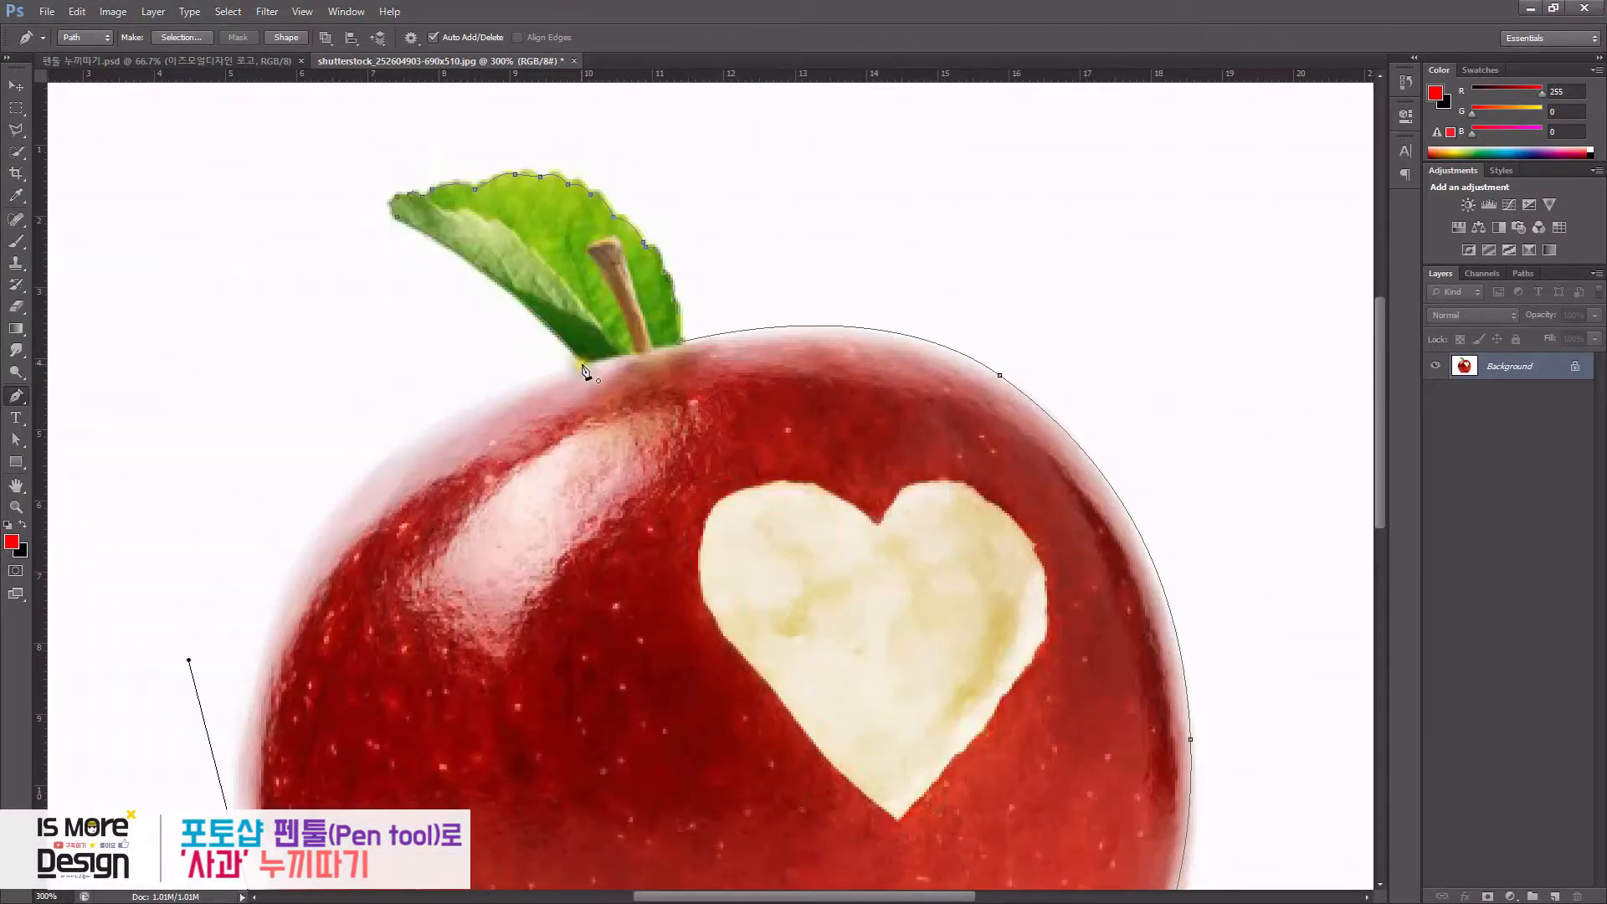
pyautogui.moveTo(583, 364); pyautogui.dragTo(797, 320)
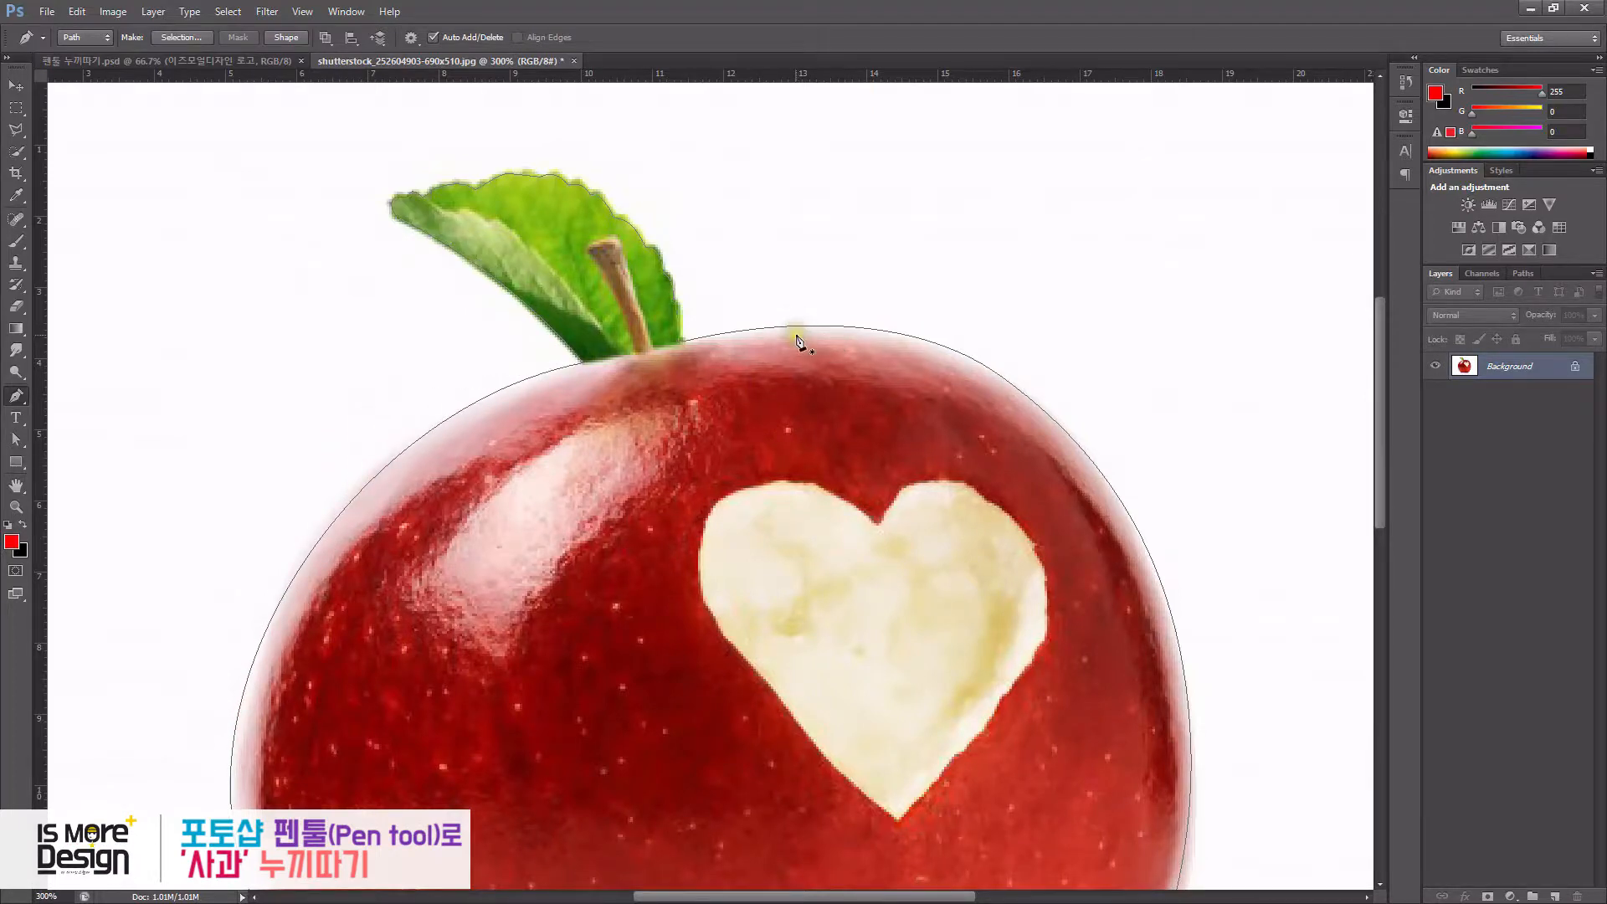
# - Inspect the closed path's anchors and handles along the apple's left side with the Direct Selection Tool
pyautogui.hotkey('ctrl', '-')
pyautogui.hotkey('ctrl', '-')
pyautogui.hotkey('ctrl', '+')
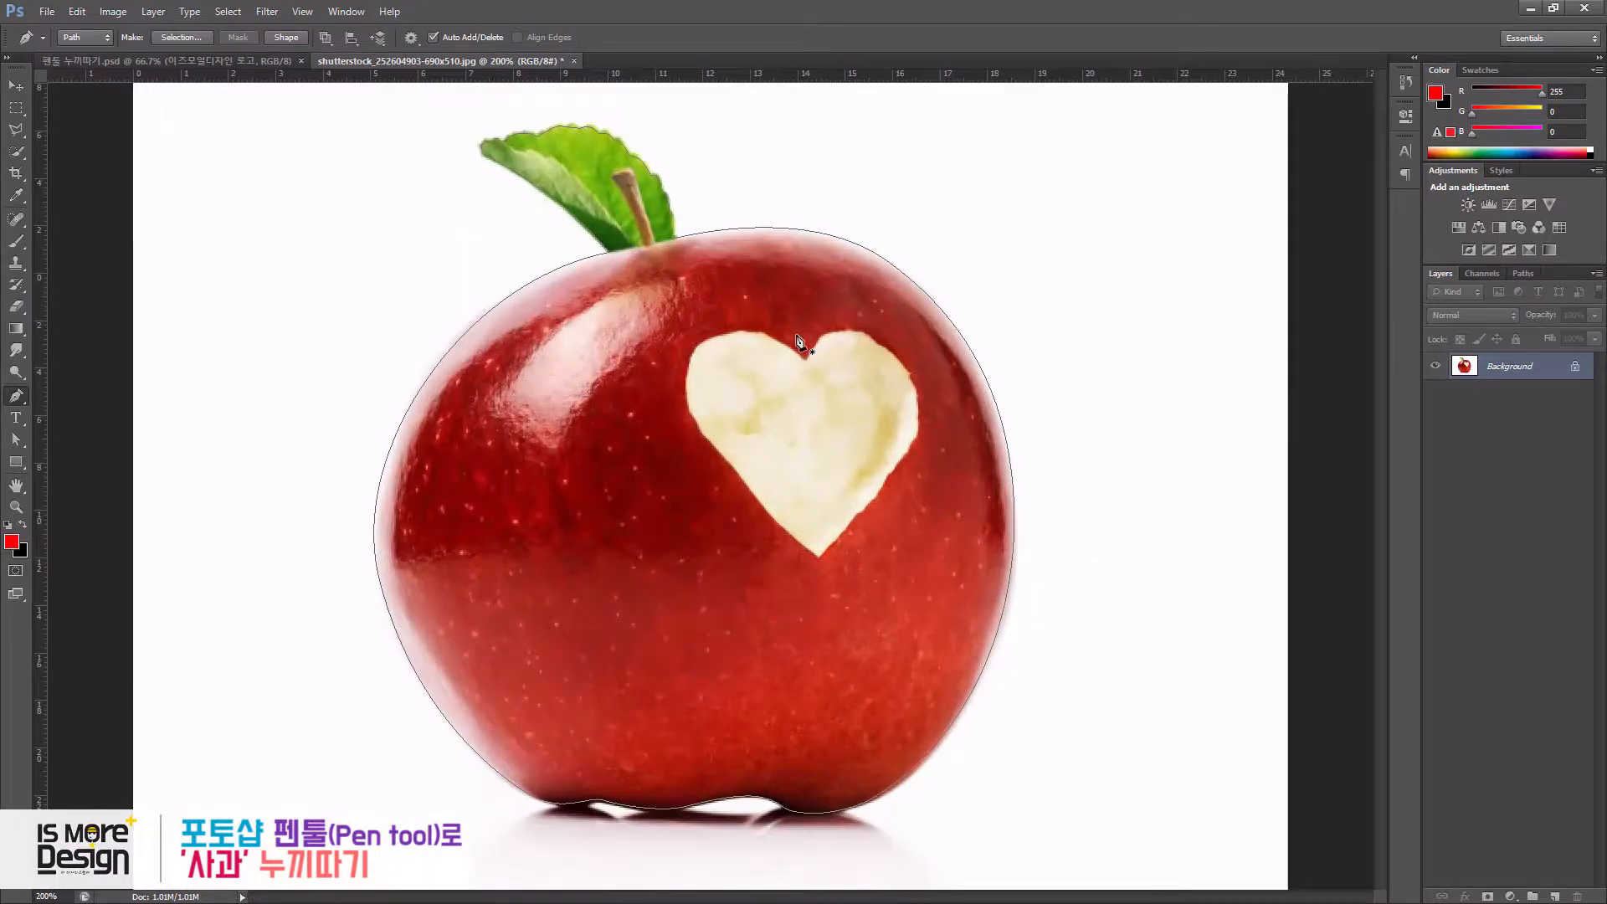
pyautogui.press('a')
pyautogui.moveTo(20, 440); pyautogui.dragTo(67, 456)
pyautogui.click(580, 379)
pyautogui.click(373, 584)
pyautogui.click(341, 326)
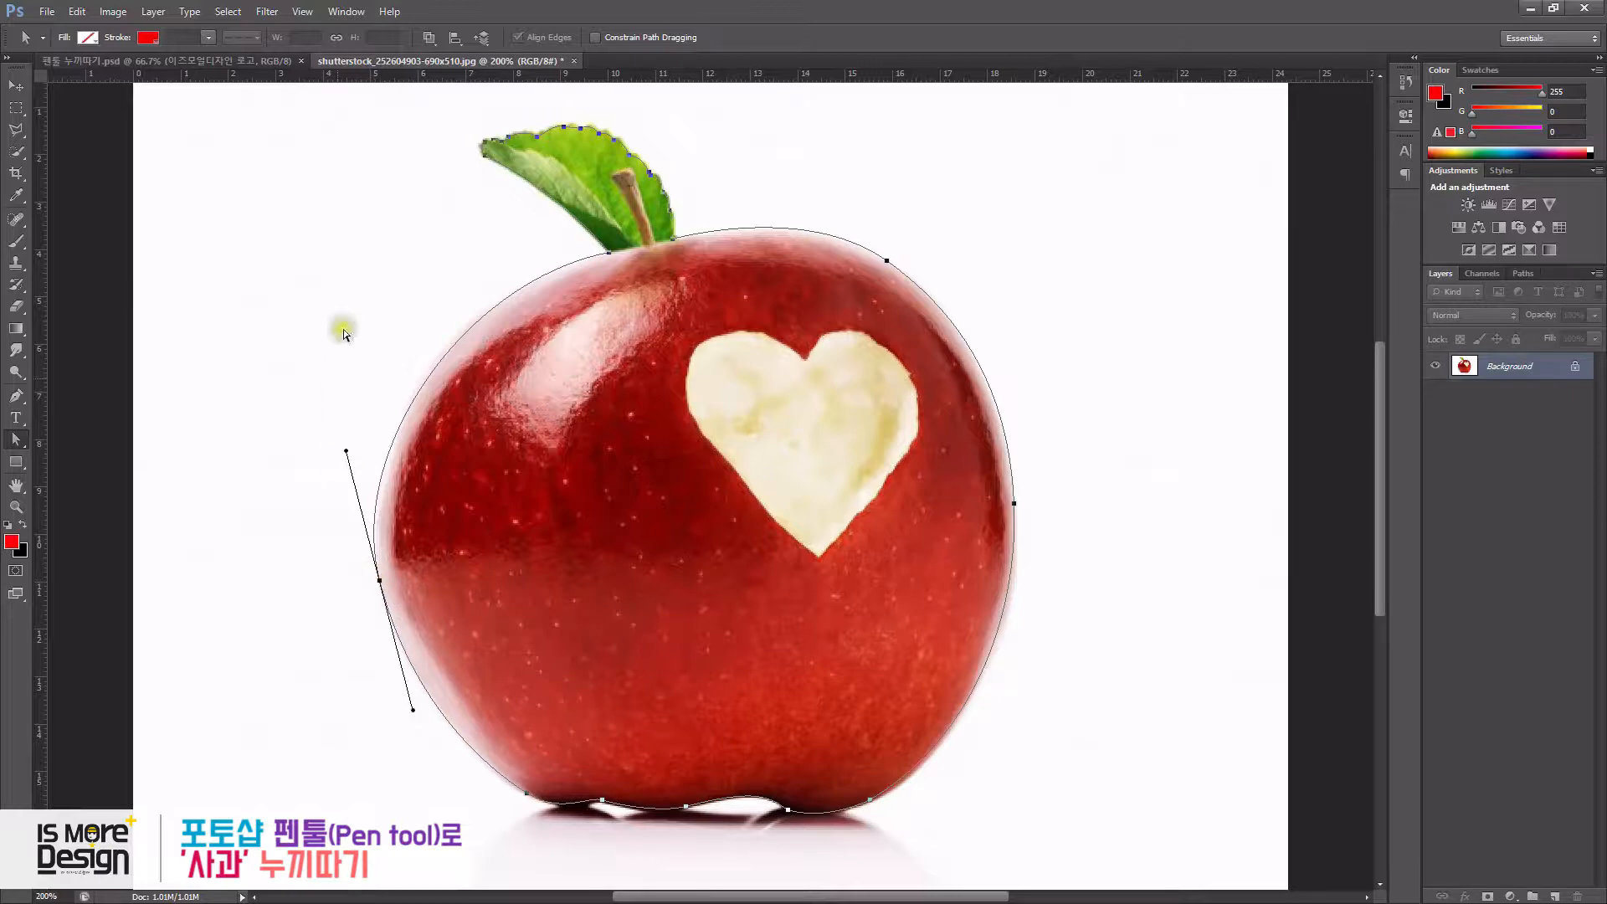
pyautogui.moveTo(17, 440); pyautogui.dragTo(67, 458)
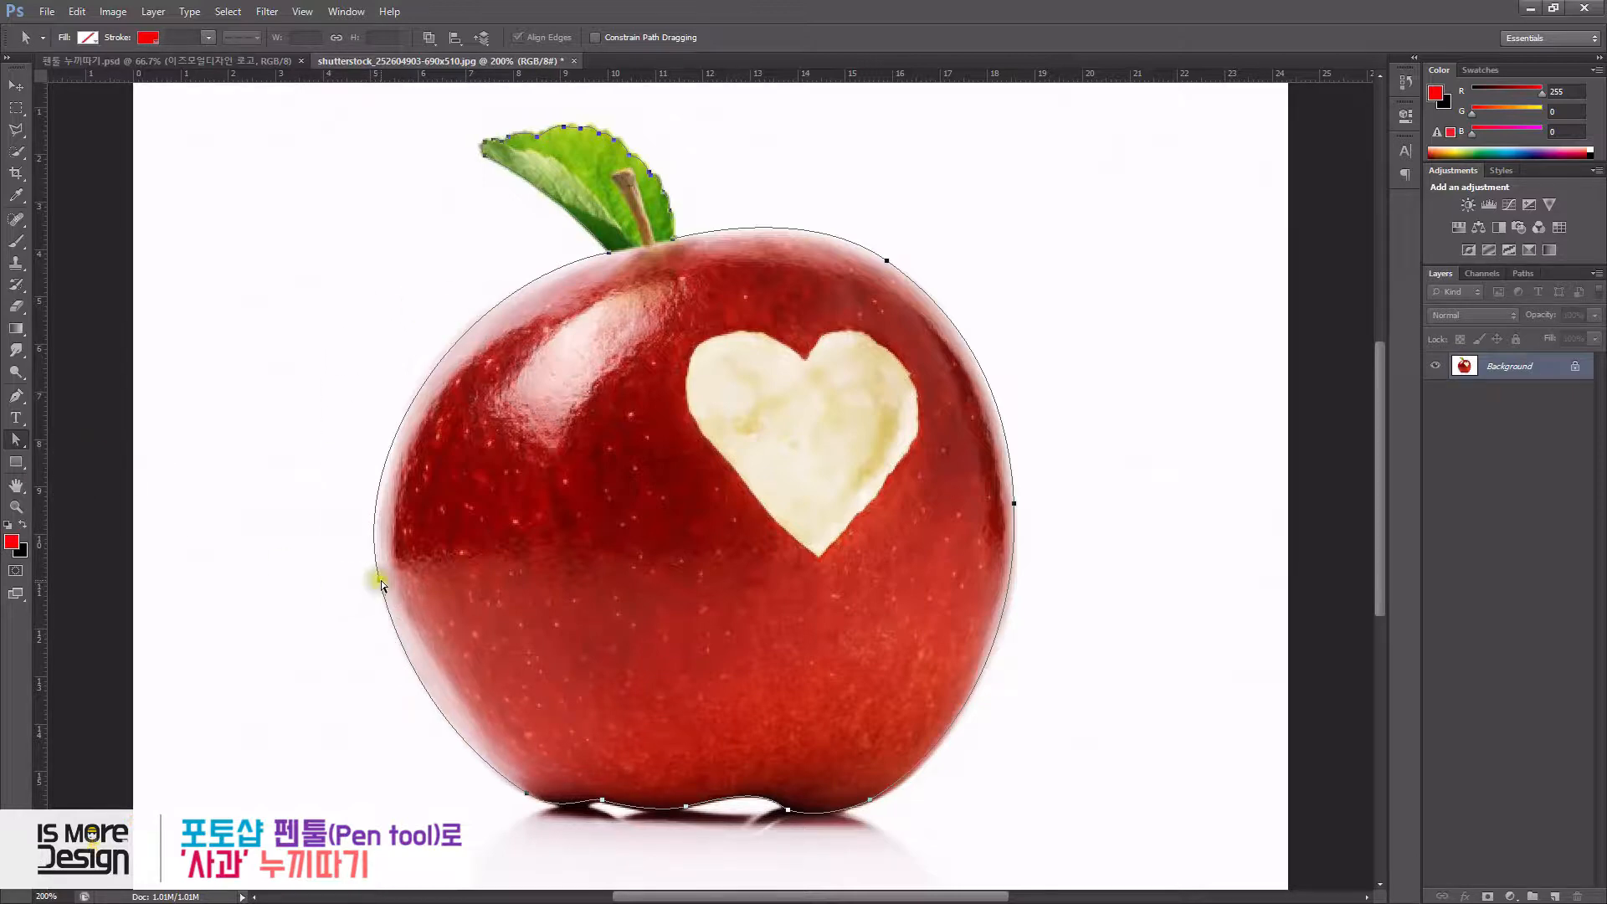
pyautogui.click(379, 579)
pyautogui.click(419, 304)
pyautogui.click(282, 525)
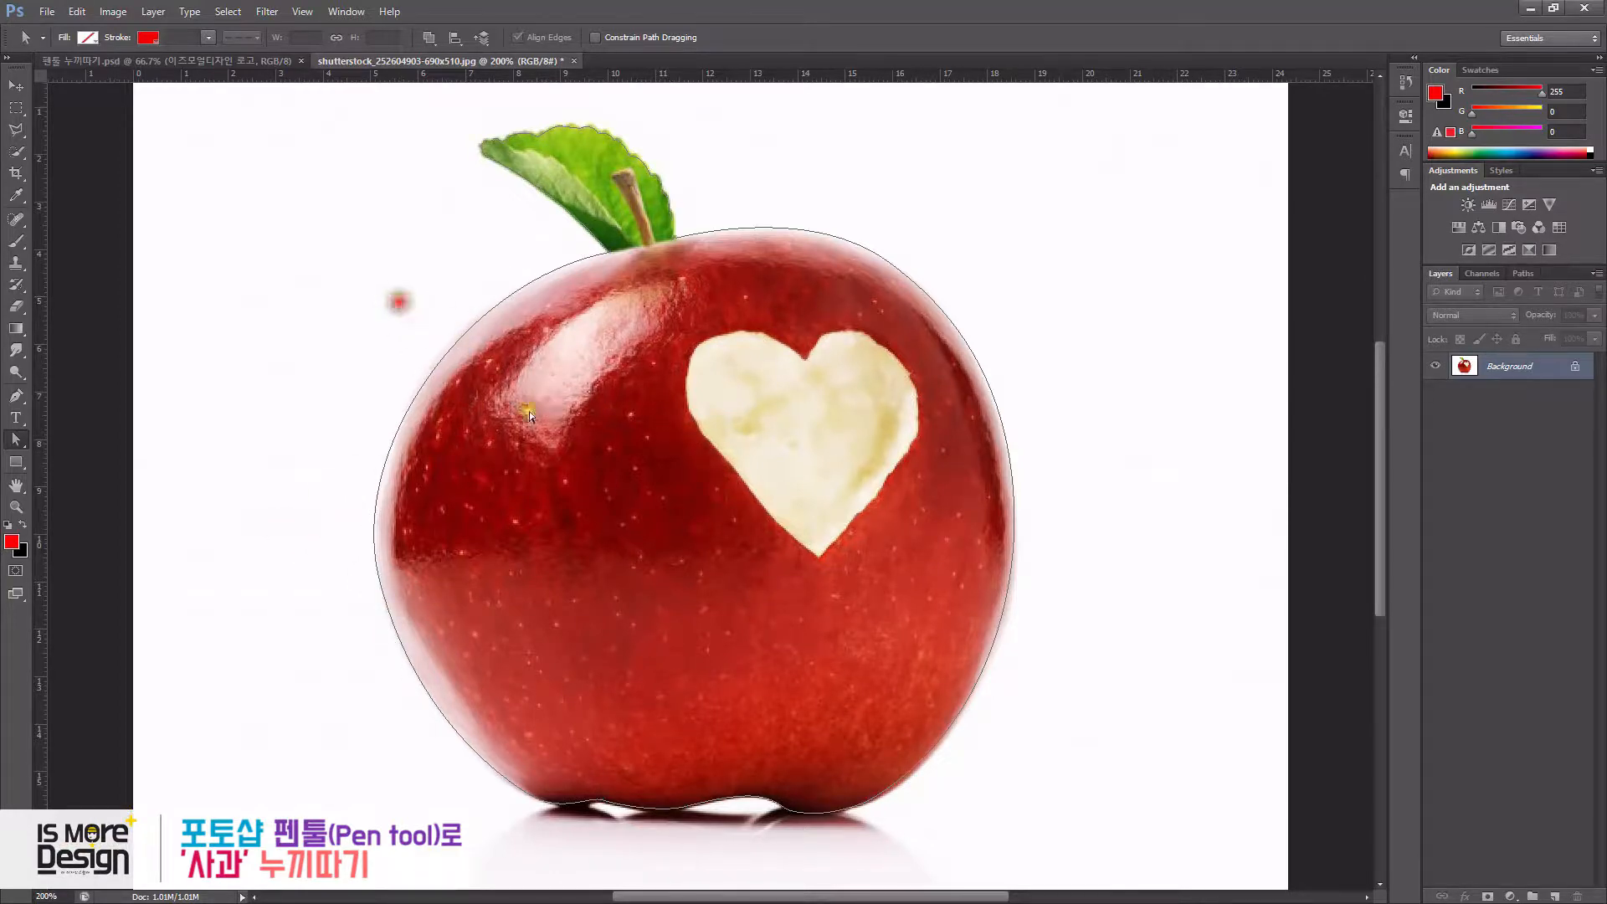
# - Convert the closed apple-and-leaf path into a selection
pyautogui.moveTo(16, 441); pyautogui.dragTo(79, 437)
pyautogui.click(551, 440)
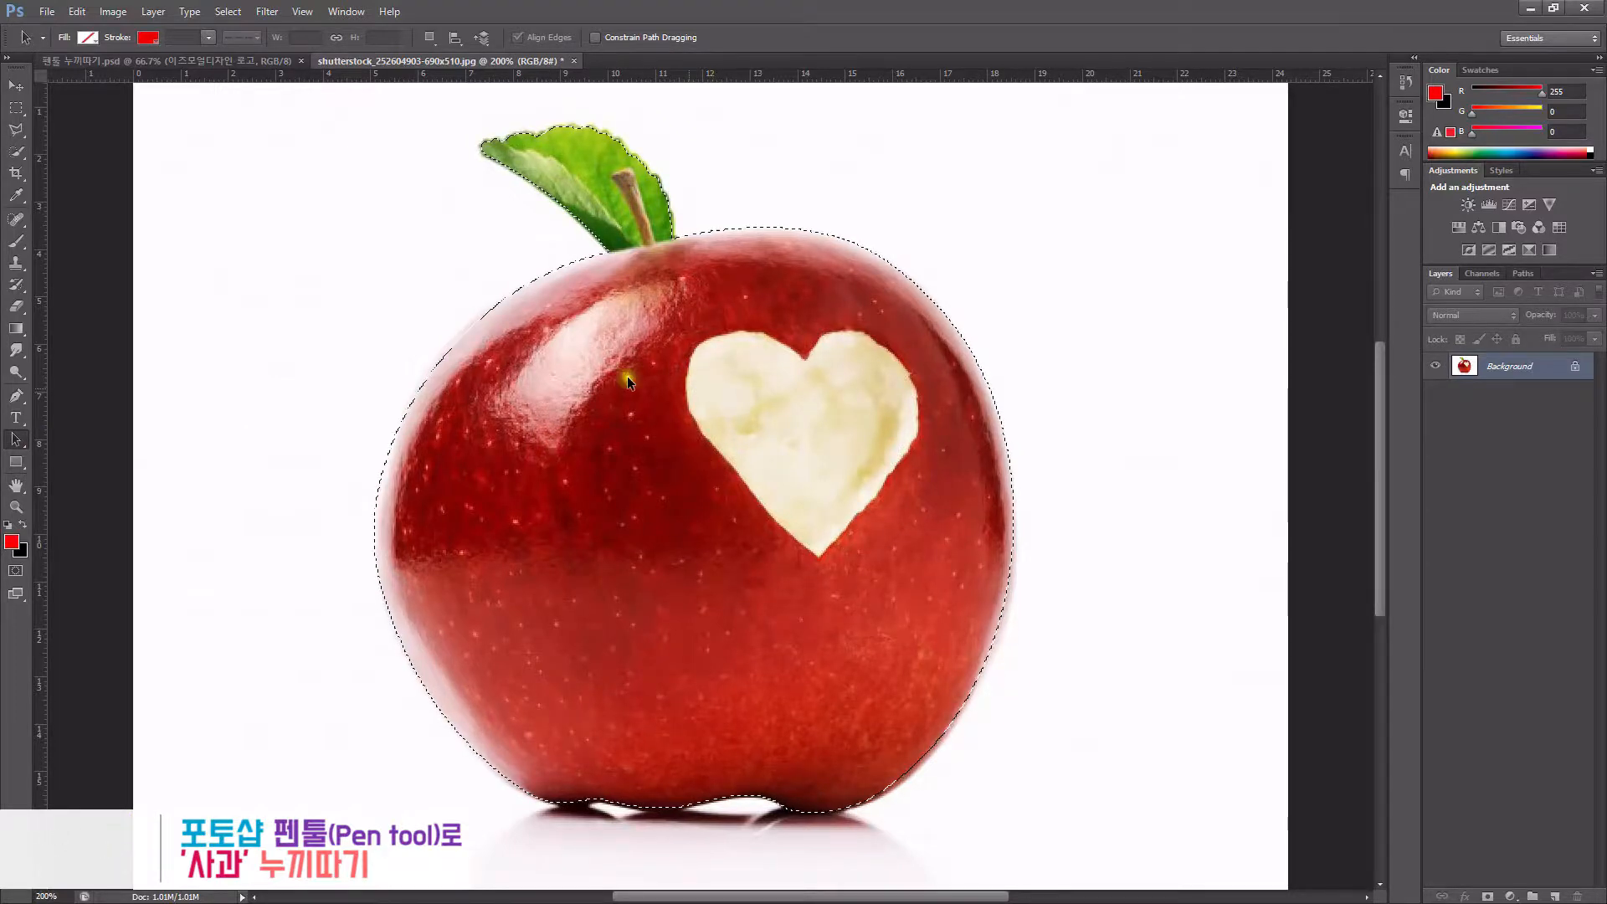
pyautogui.click(276, 12)
pyautogui.press('Escape')
pyautogui.hotkey('ctrl', 'Return')
pyautogui.hotkey('ctrl', 'z')
pyautogui.click(274, 12)
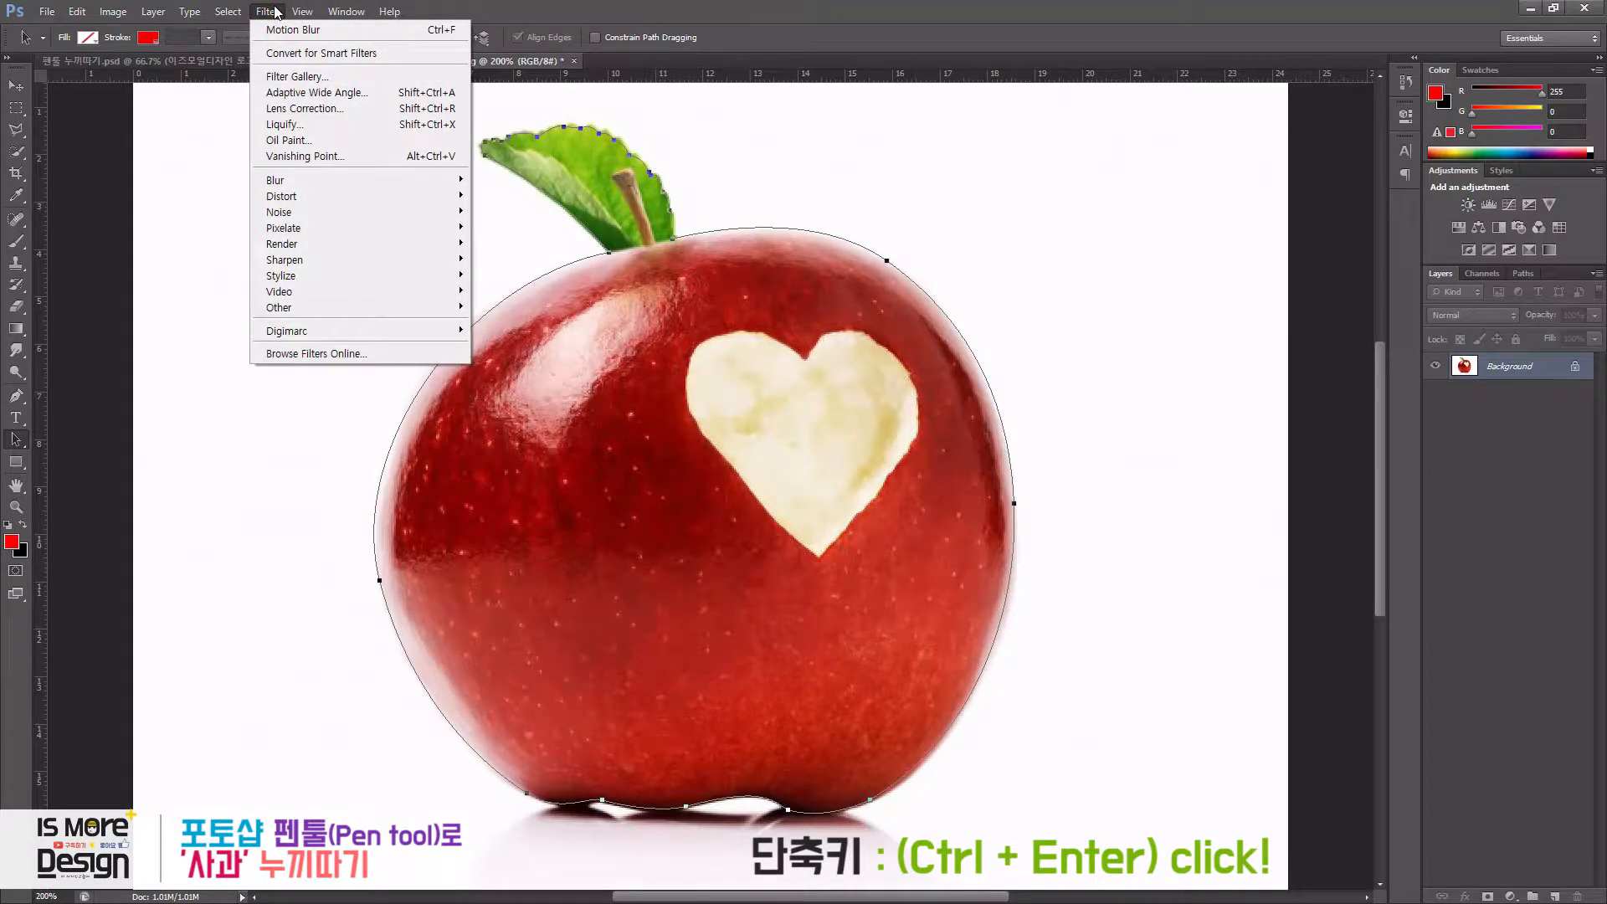
pyautogui.click(273, 12)
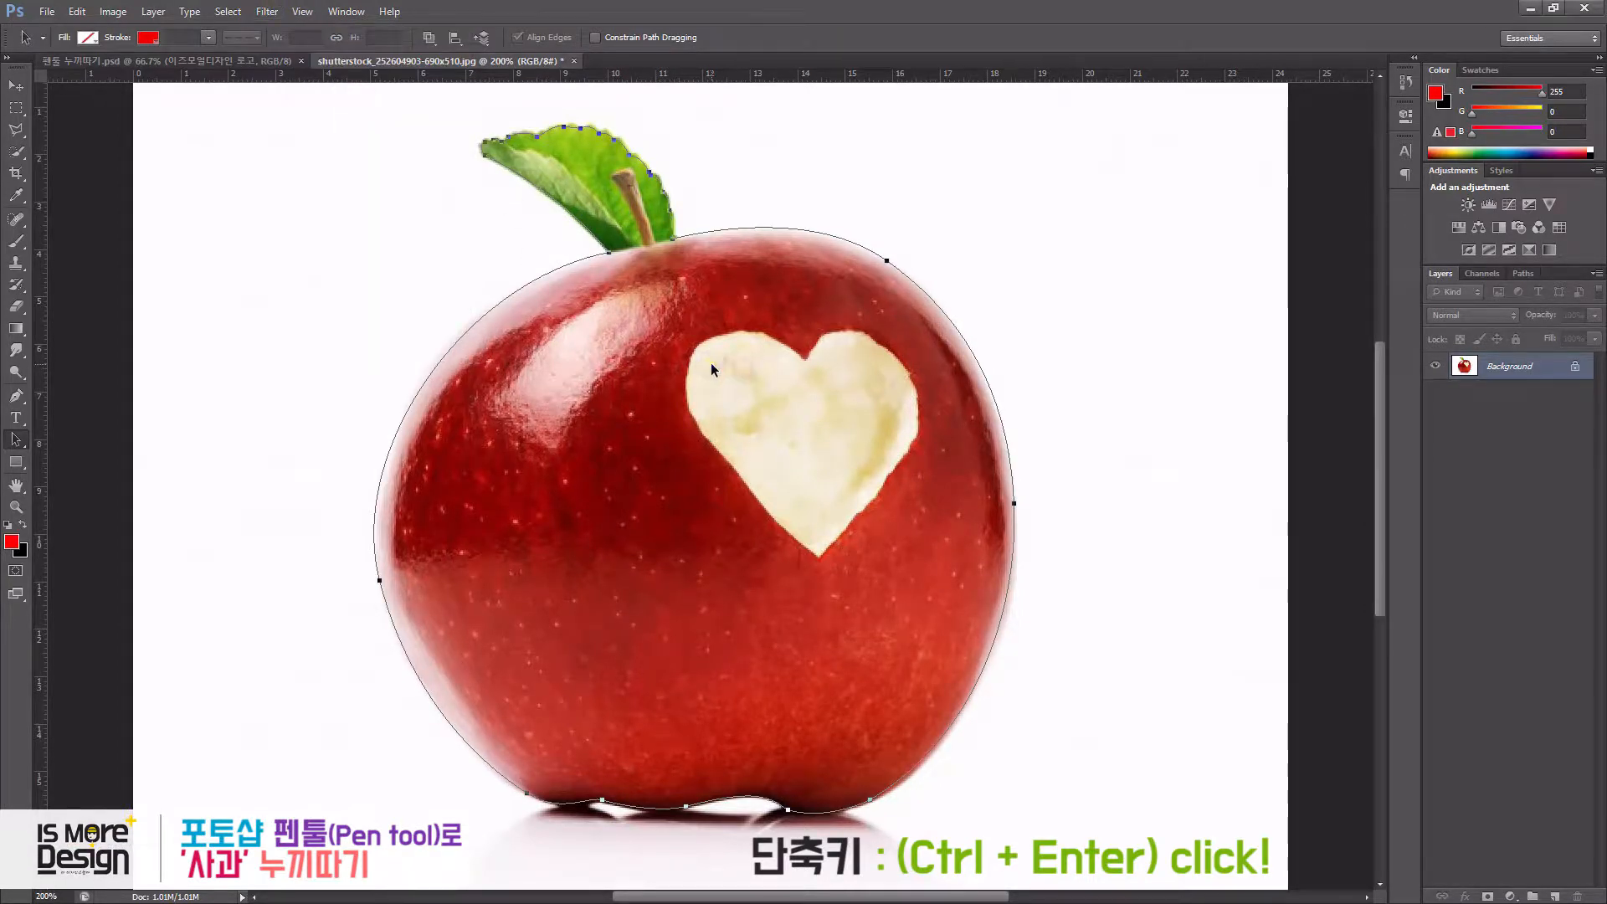
pyautogui.hotkey('ctrl', 'Return')
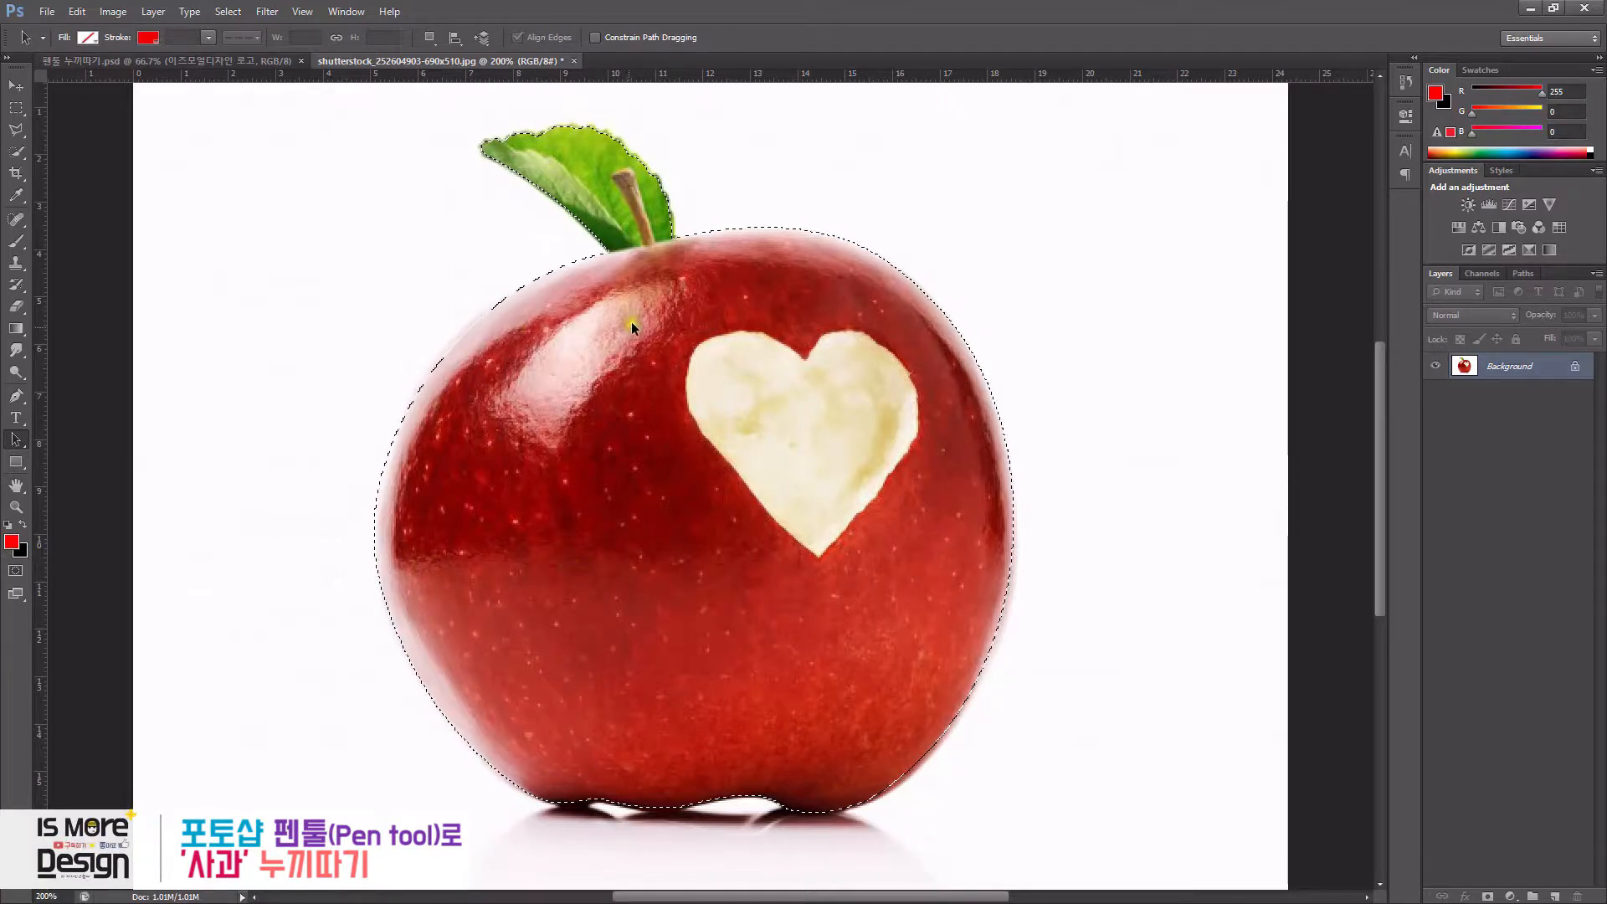
# - Duplicate the Background layer and mask the copy with the apple selection
pyautogui.moveTo(1469, 366); pyautogui.dragTo(1555, 894)
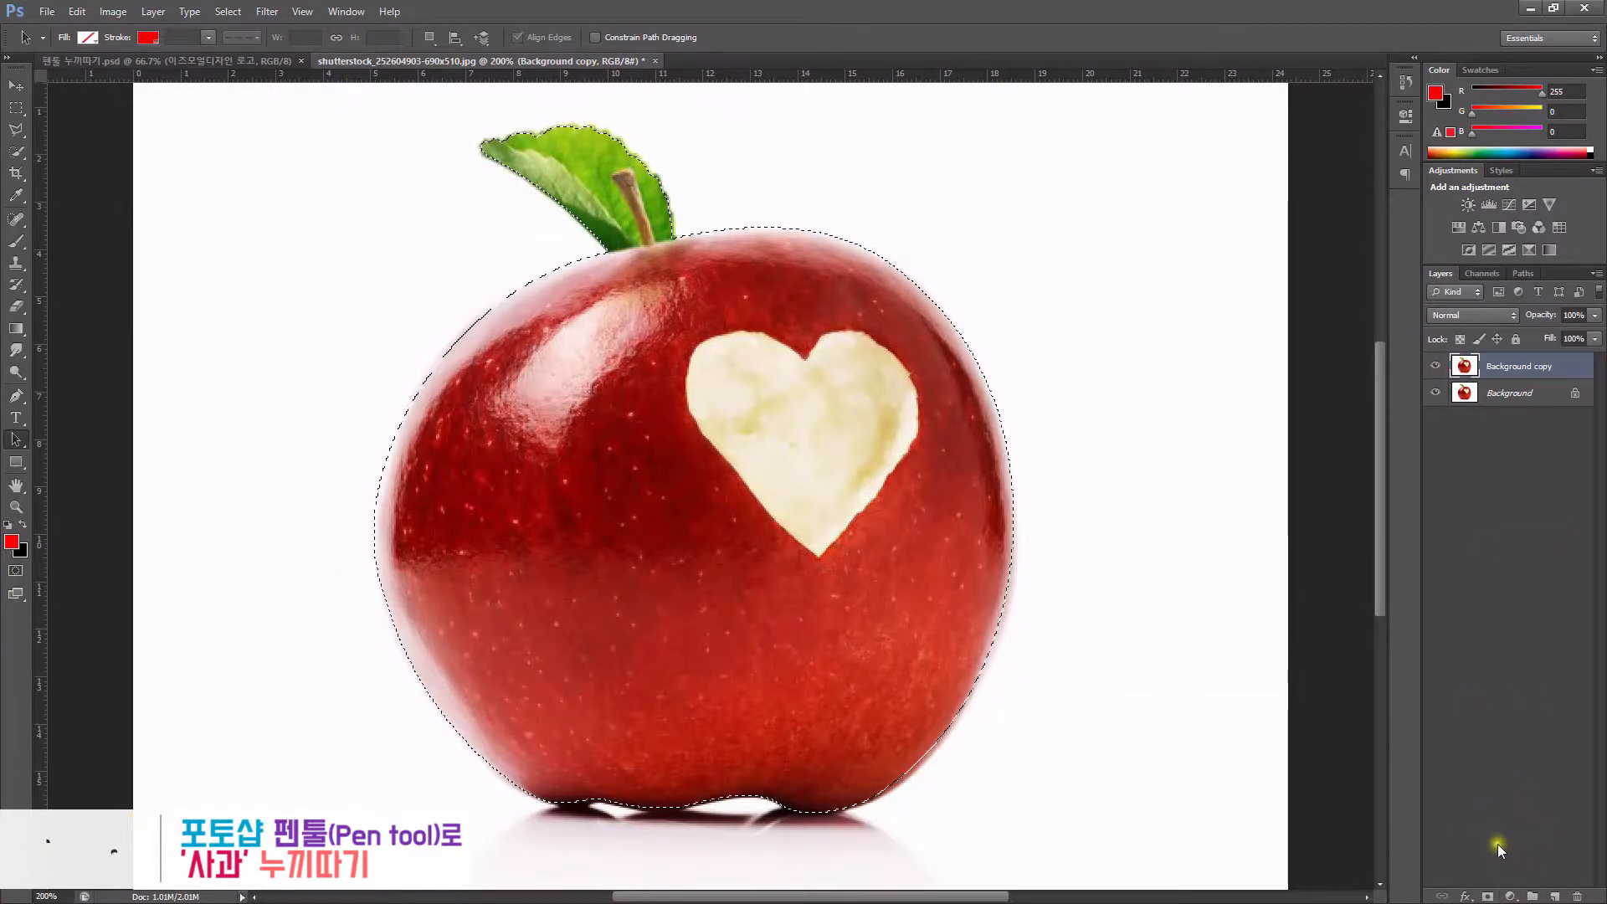
pyautogui.click(1488, 896)
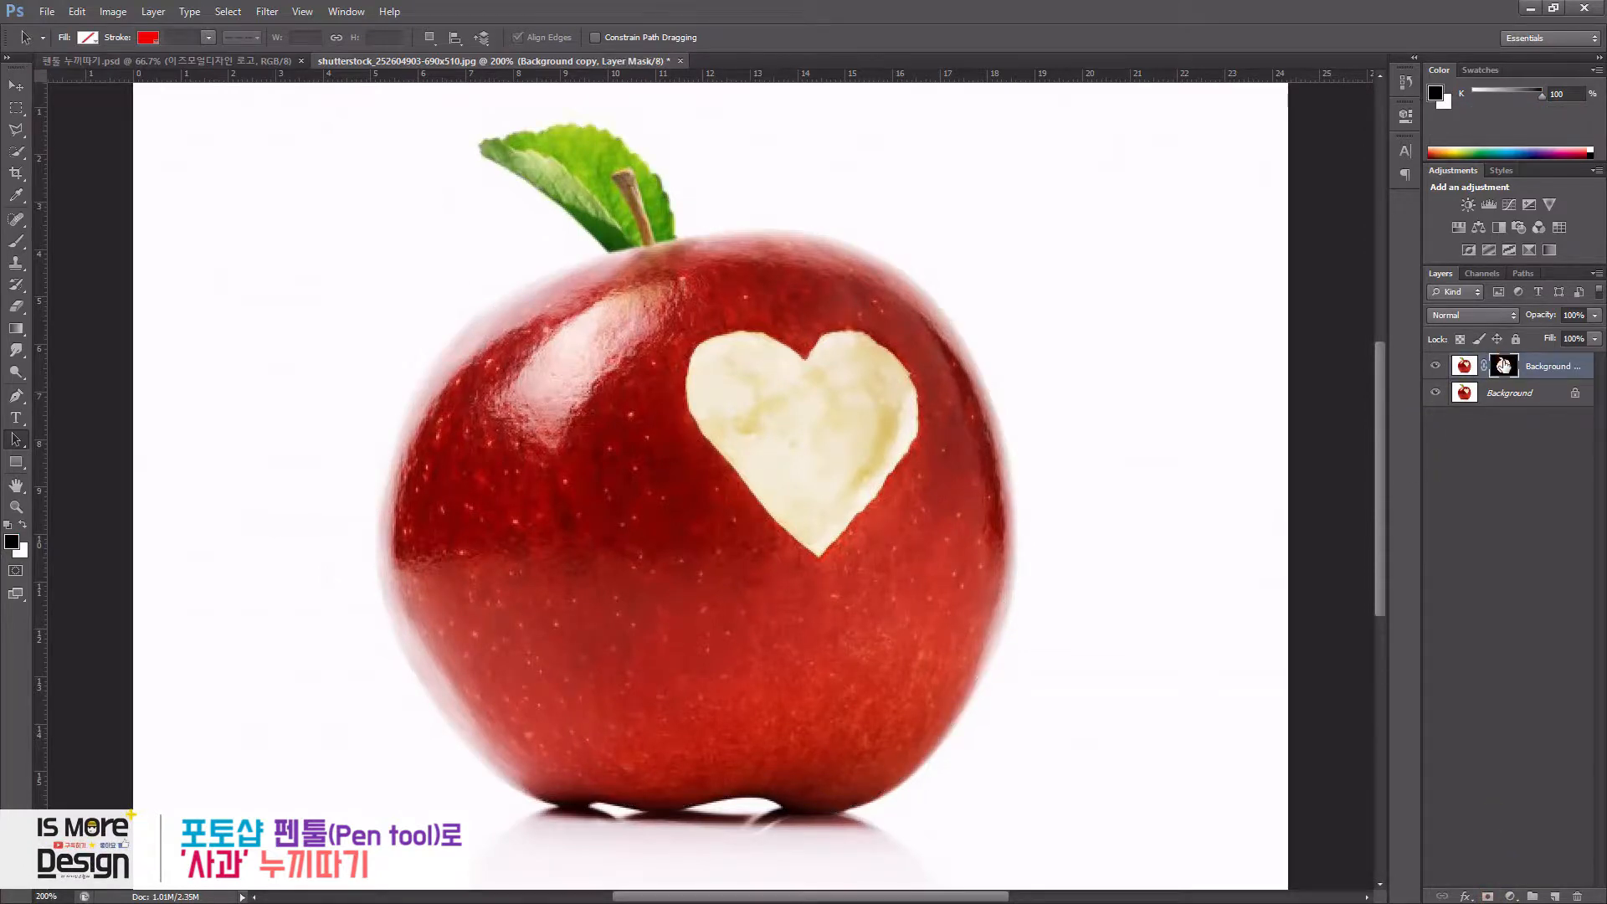
# - Hide the original Background layer to preview the cut-out apple on transparency
pyautogui.click(1437, 392)
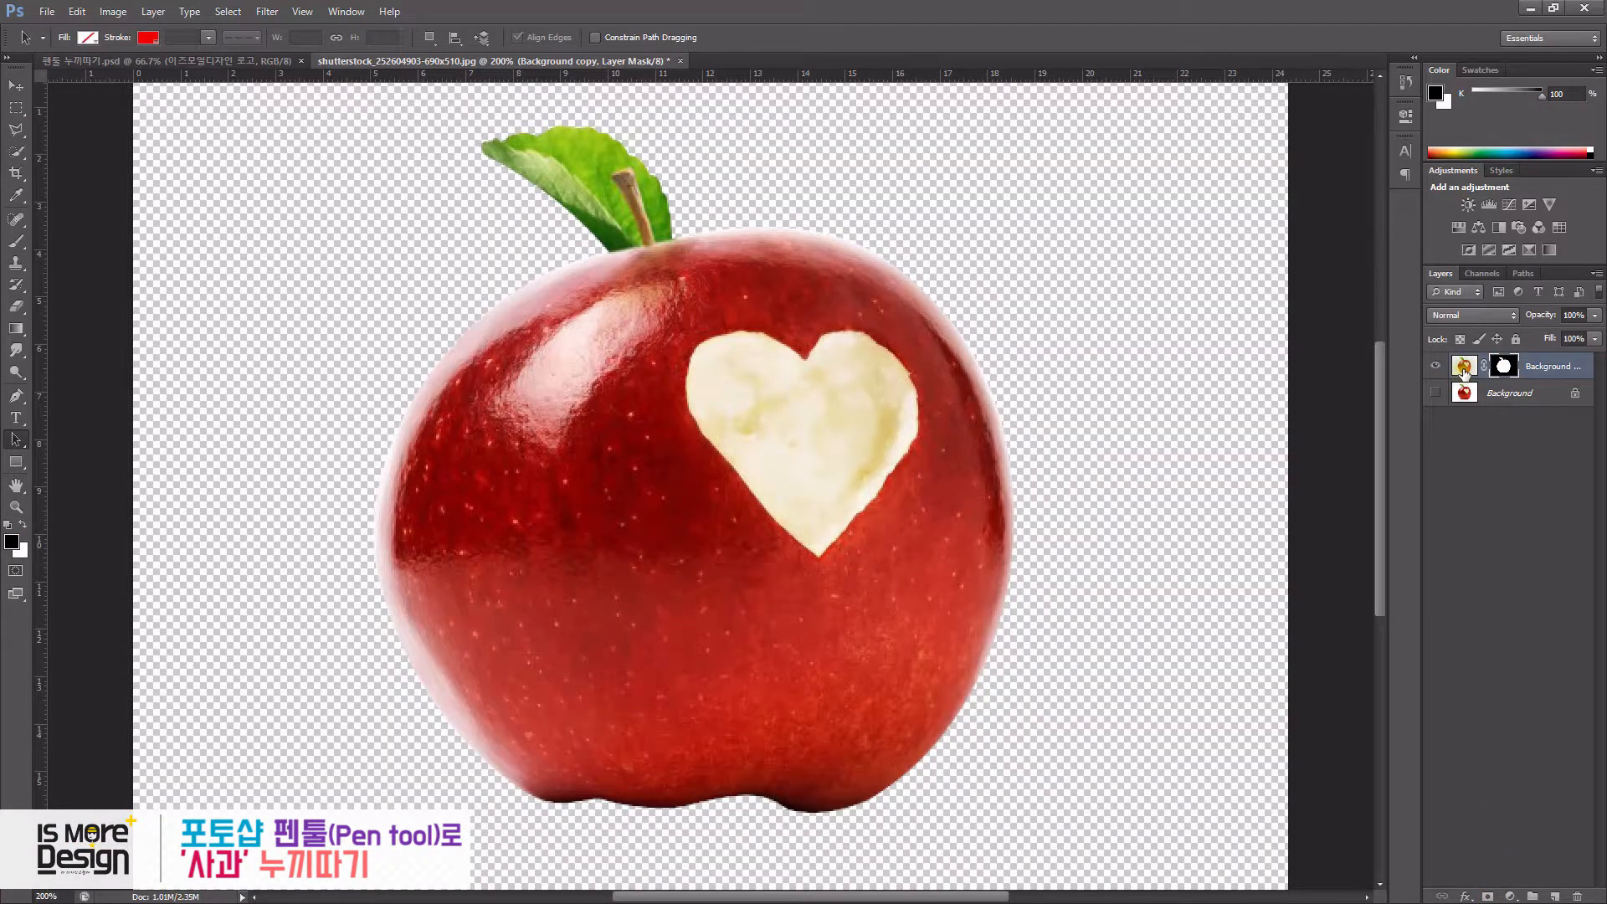
pyautogui.click(1464, 368)
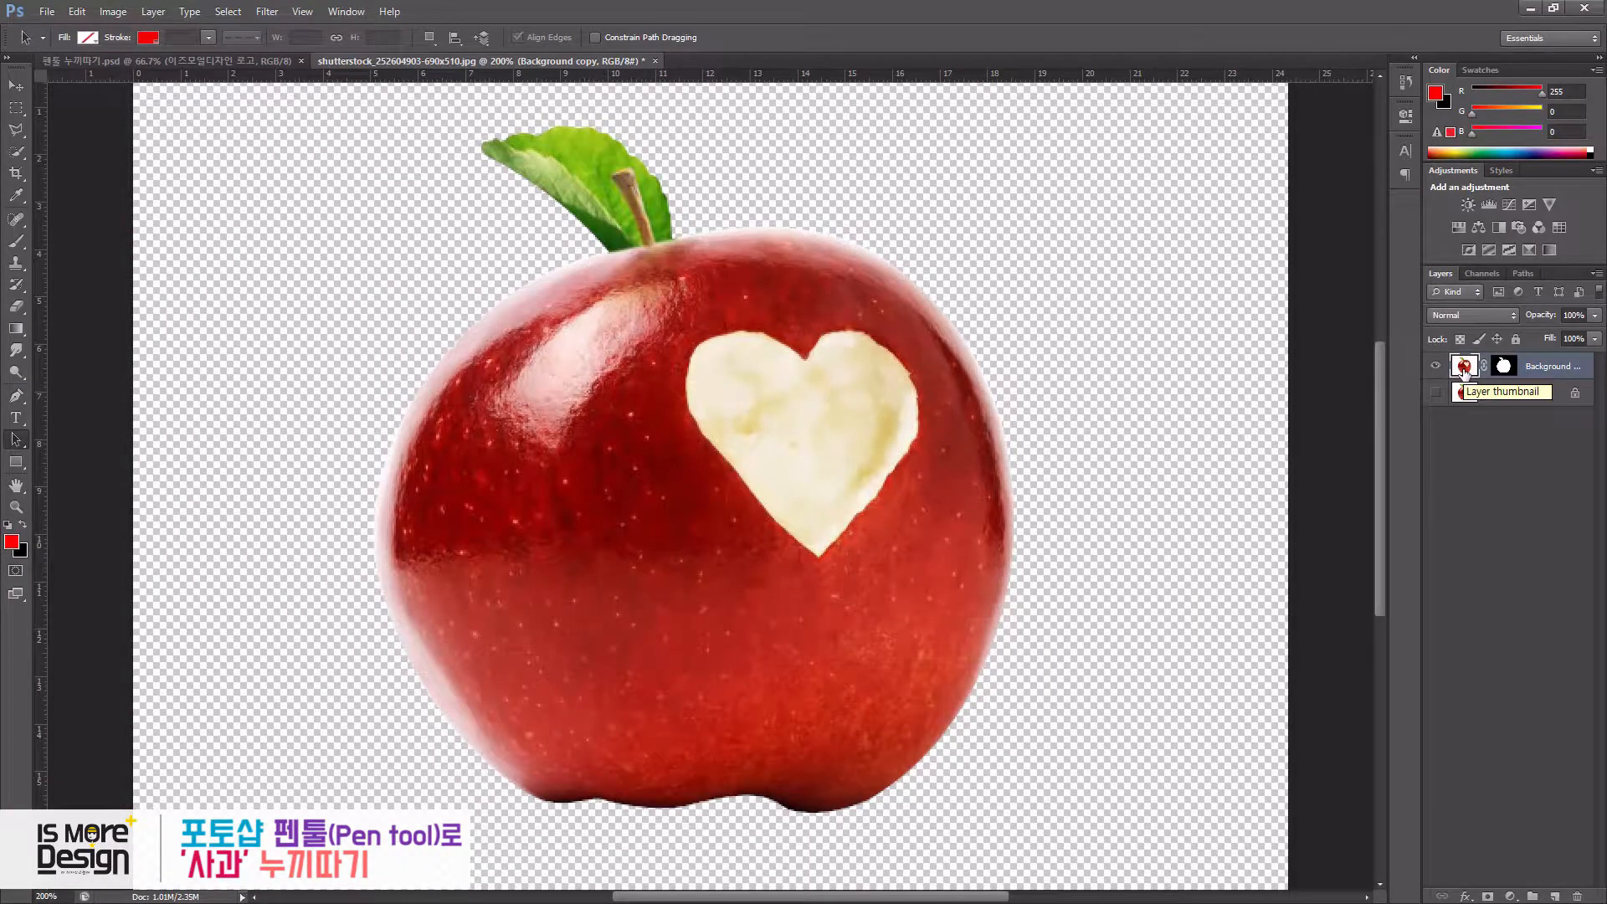
# - Switch to the thumbnail design document and back to the apple photo
pyautogui.click(127, 62)
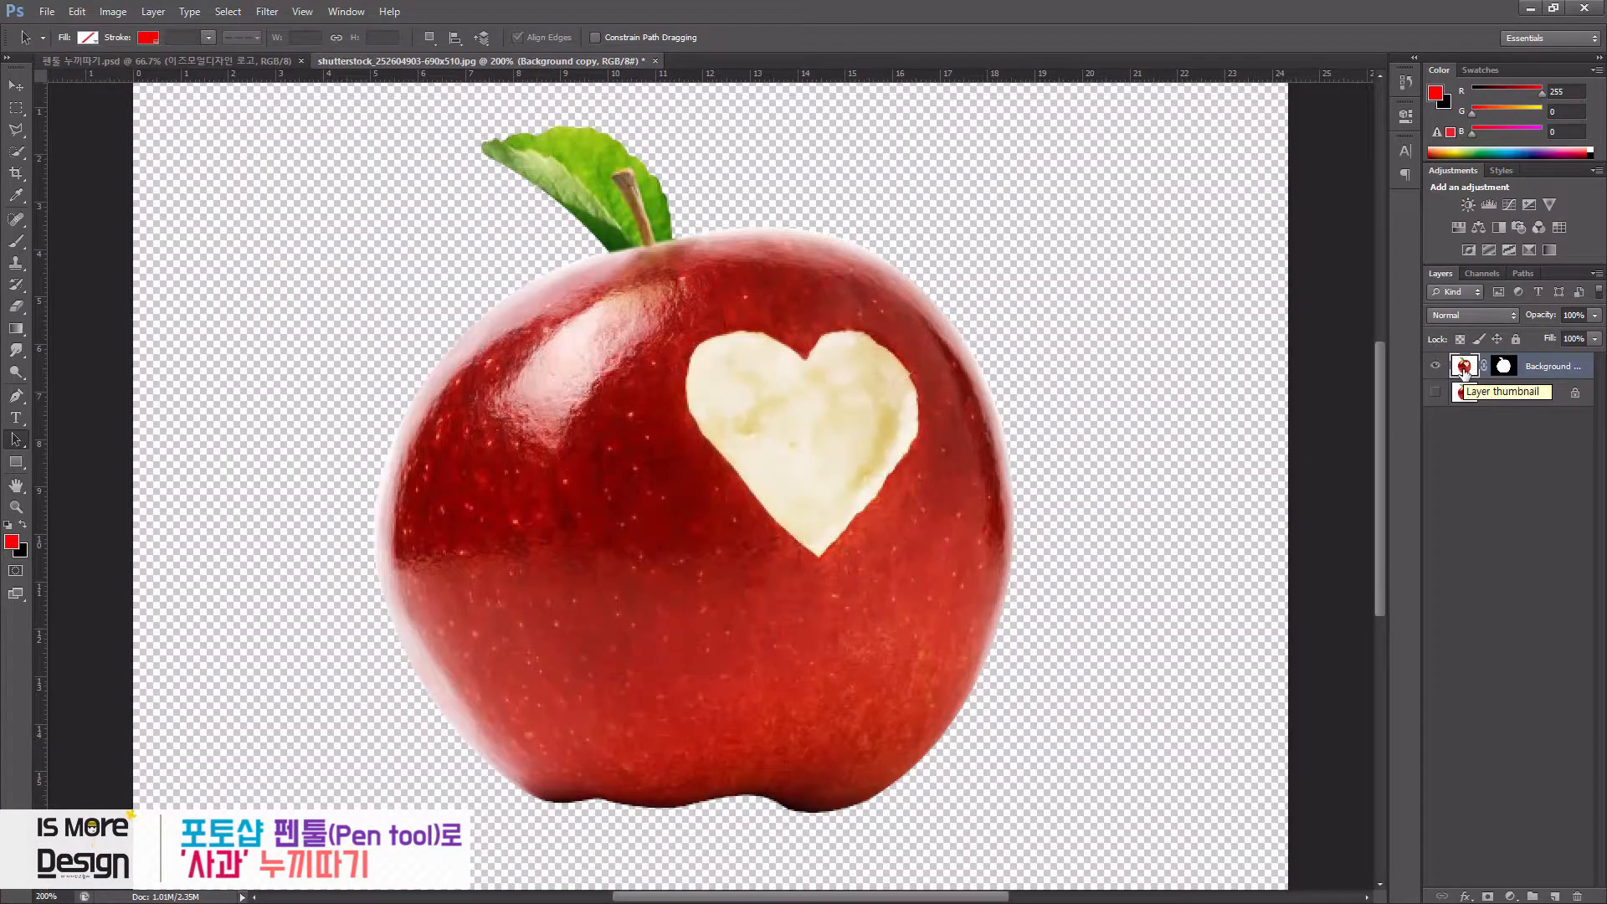
pyautogui.click(127, 62)
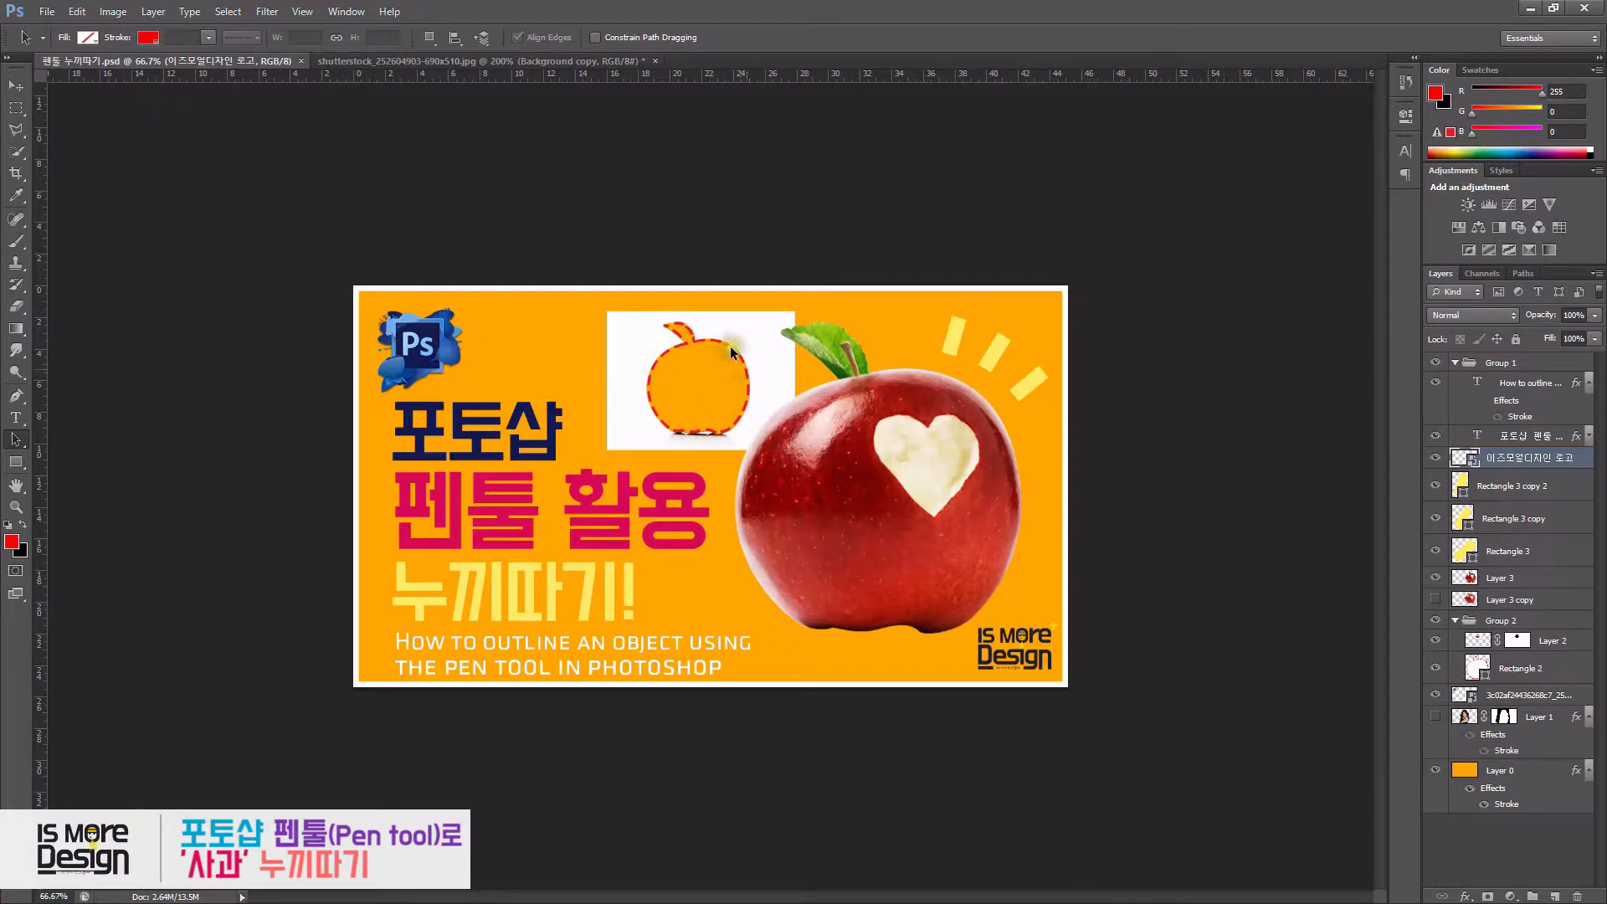
pyautogui.click(456, 63)
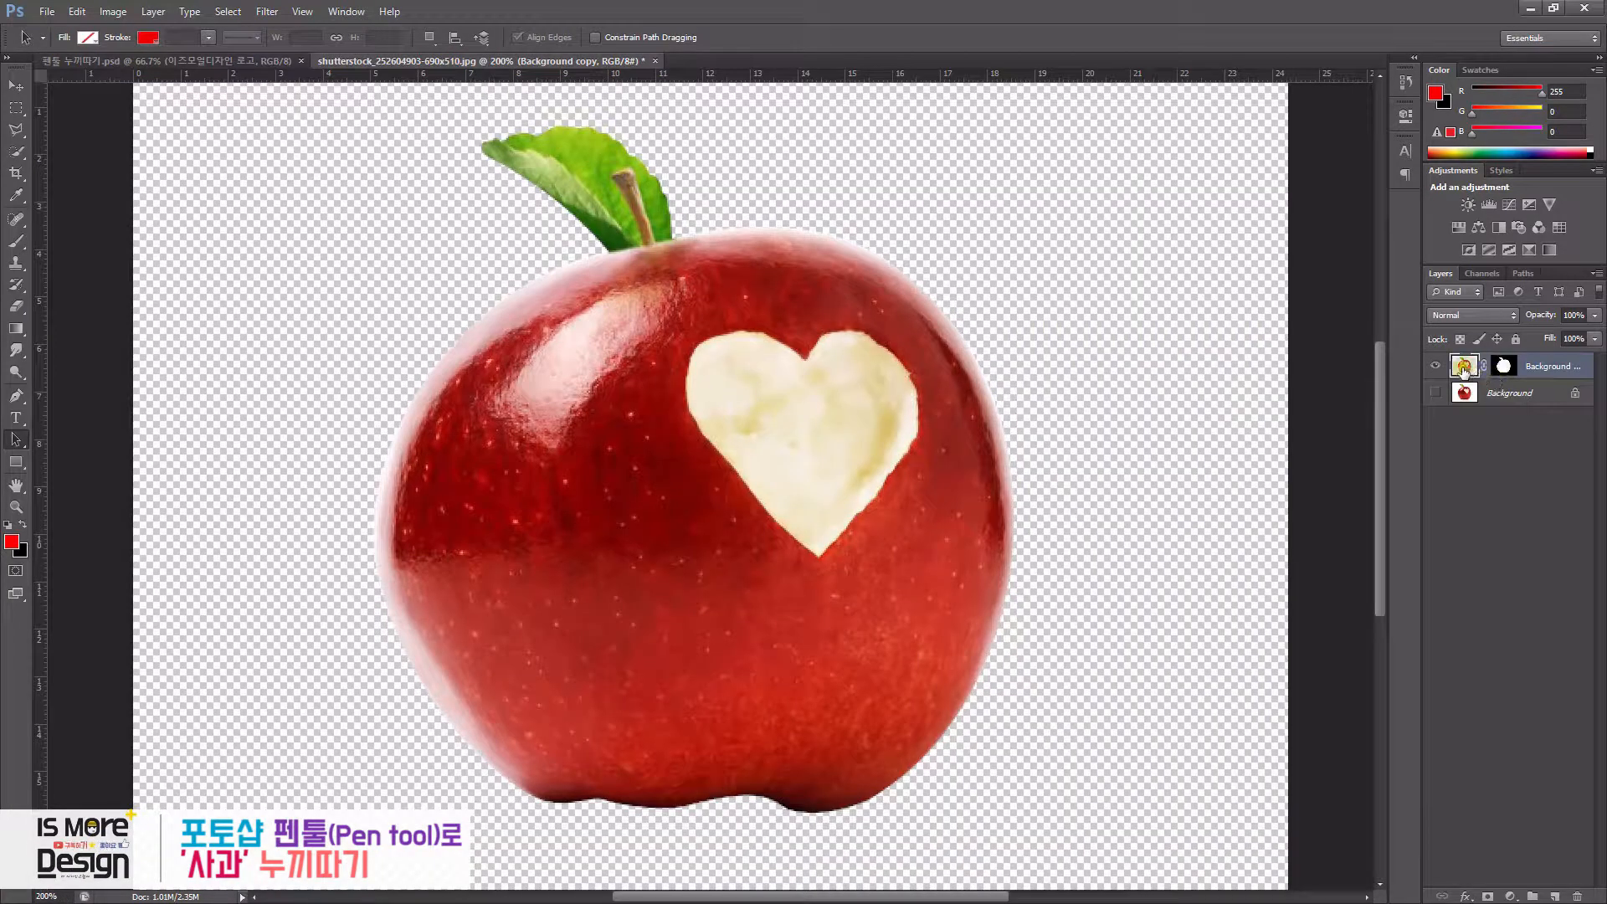
# - Duplicate the masked layer and invert the layer mask on the lower copy
pyautogui.moveTo(1463, 368); pyautogui.dragTo(1554, 895)
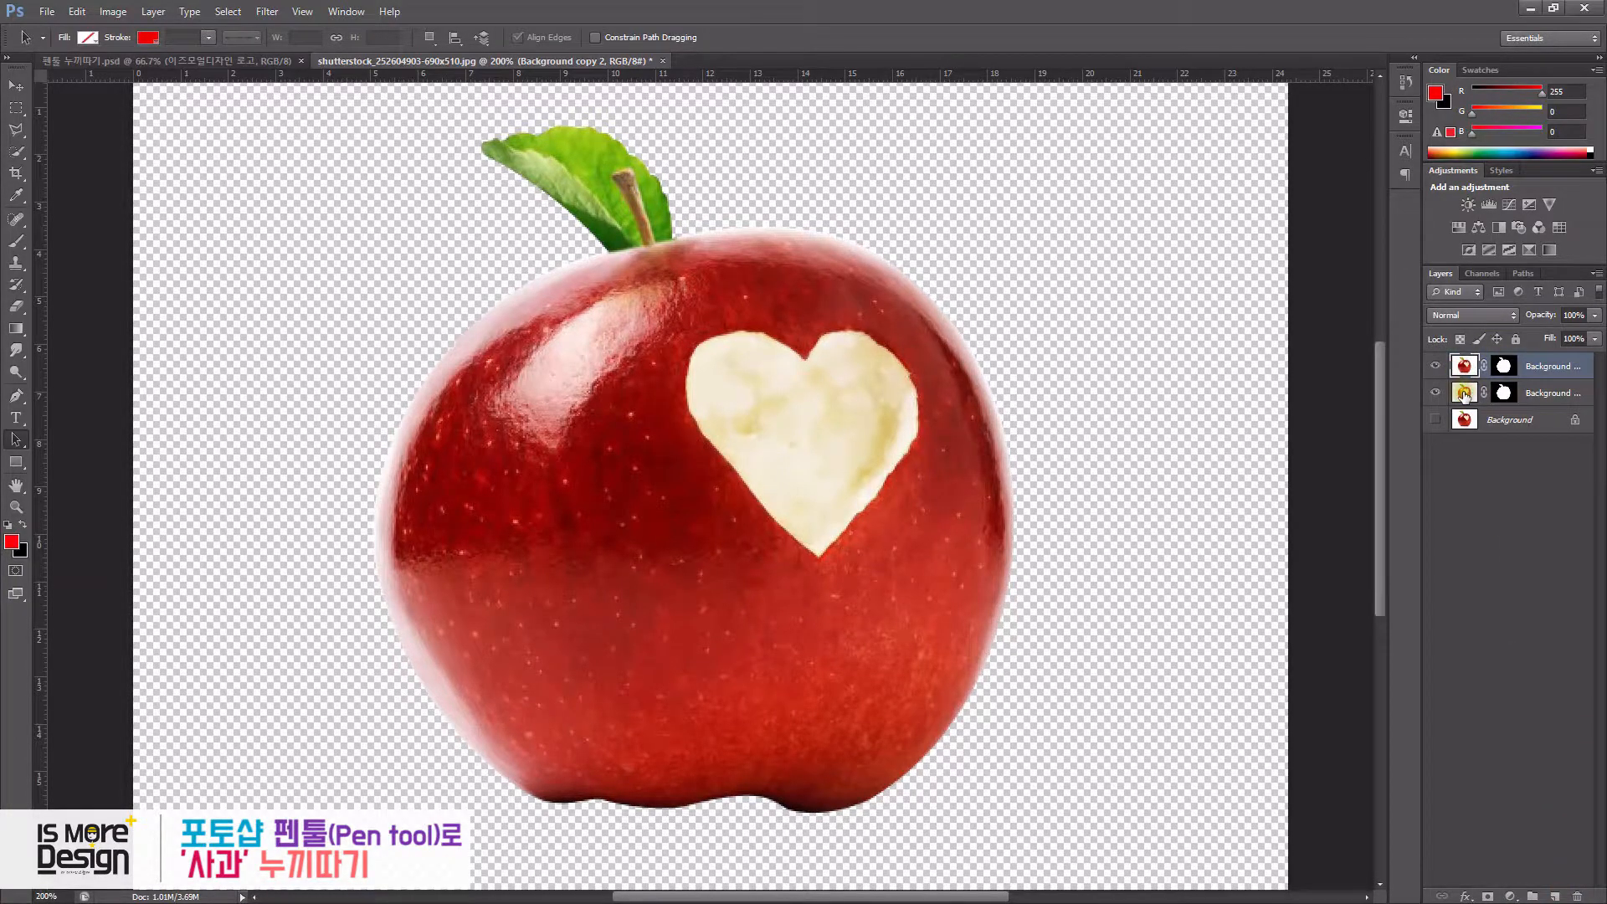
pyautogui.click(1463, 394)
pyautogui.click(1505, 393)
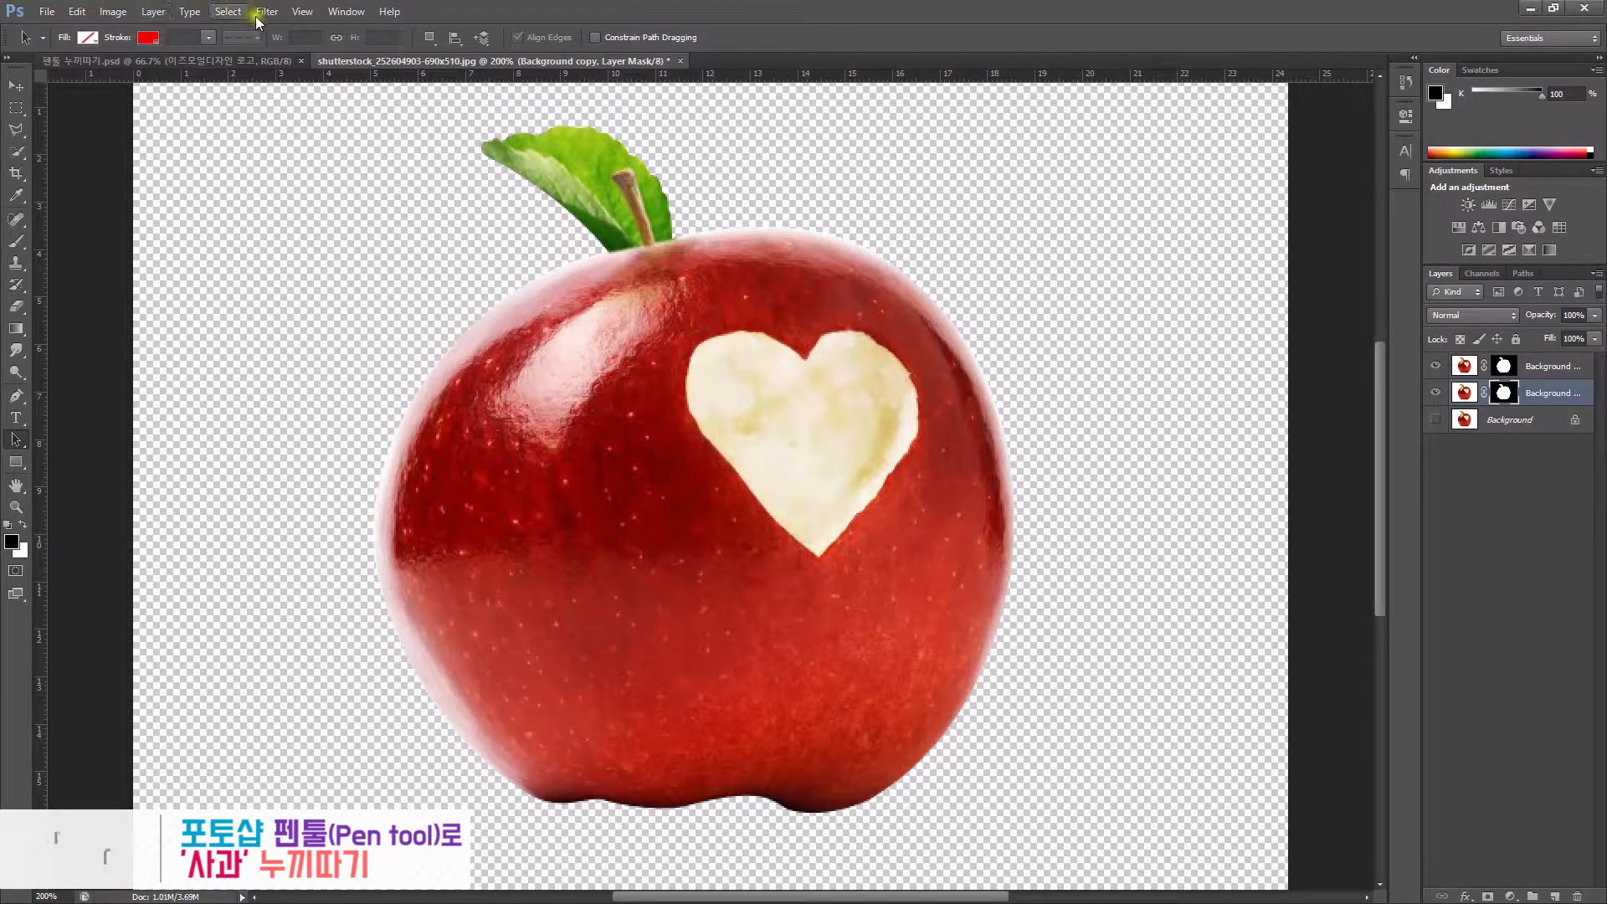
pyautogui.click(227, 10)
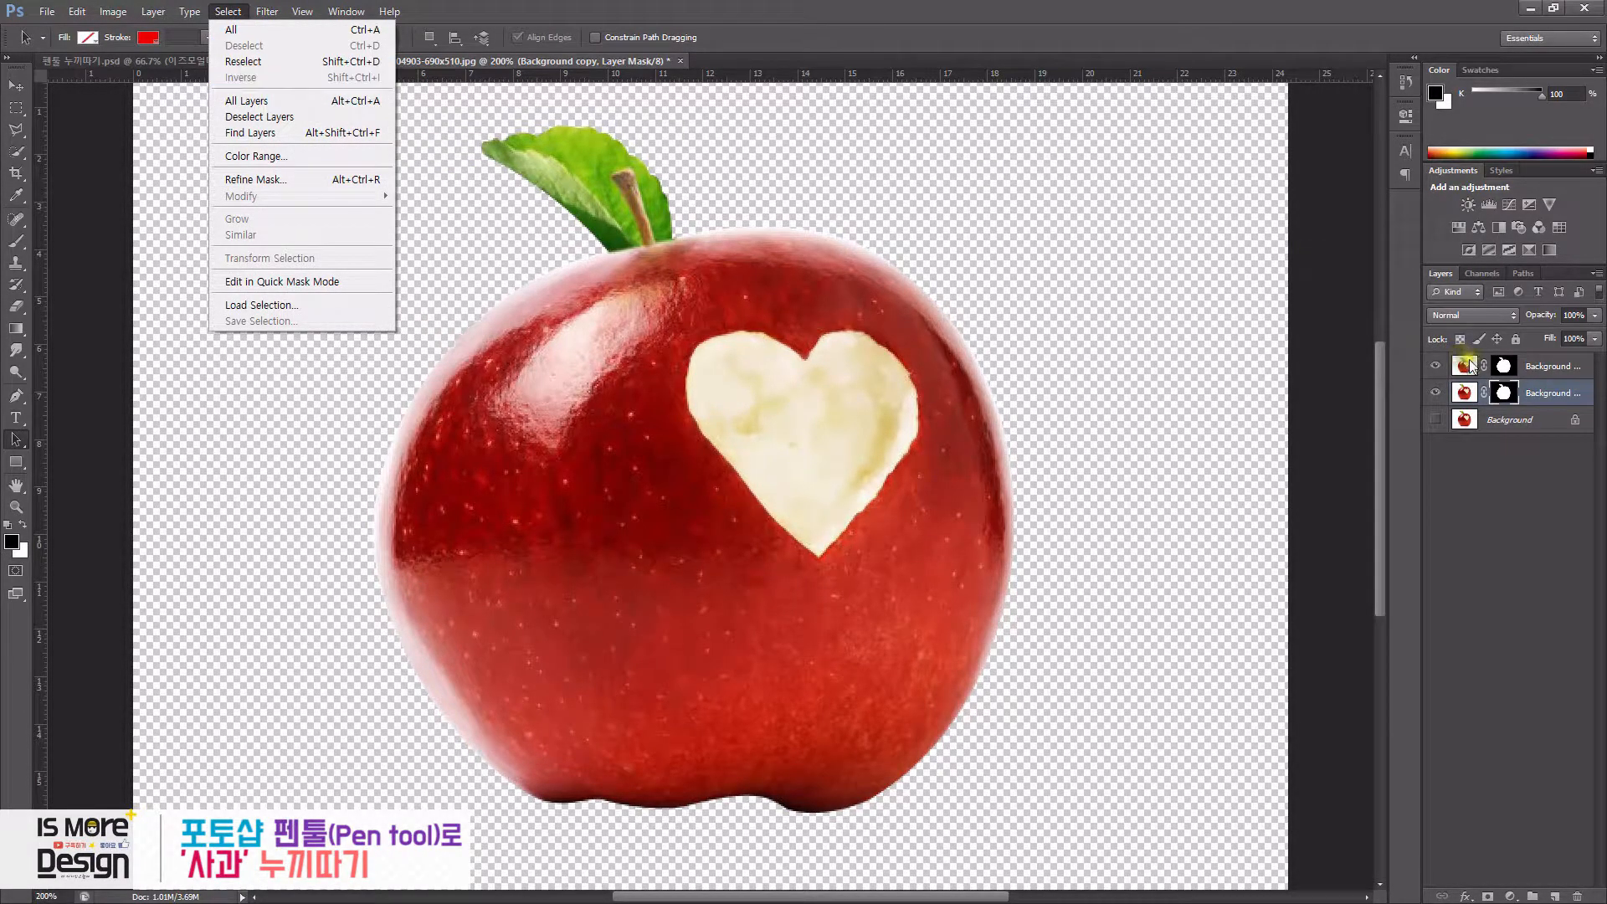
pyautogui.click(1504, 393)
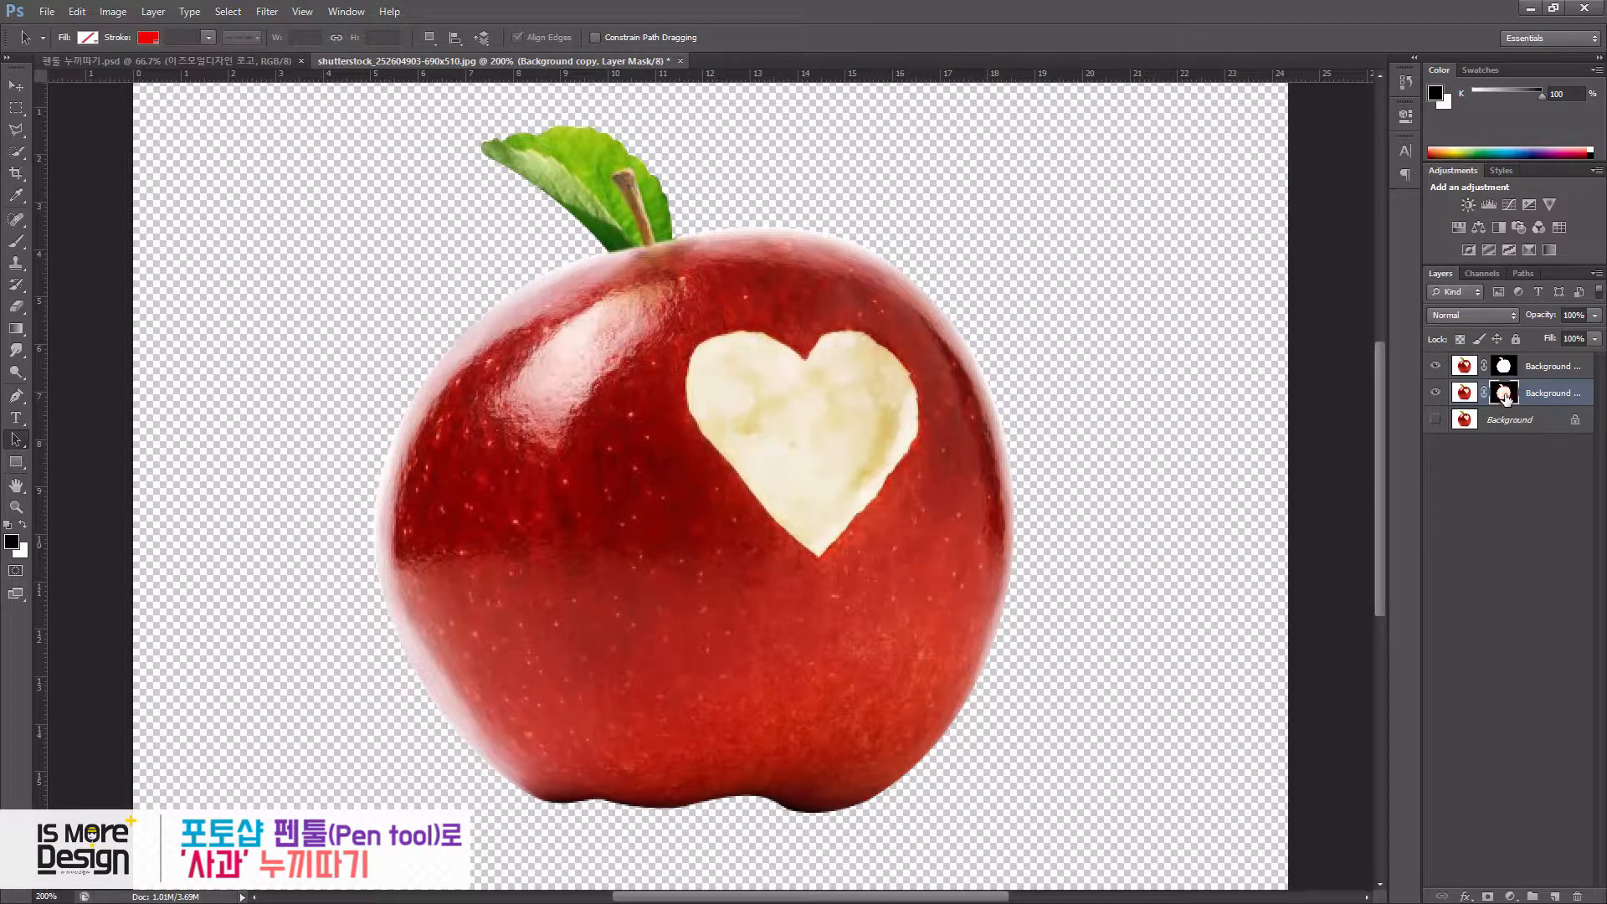
pyautogui.hotkey('ctrl', 'i')
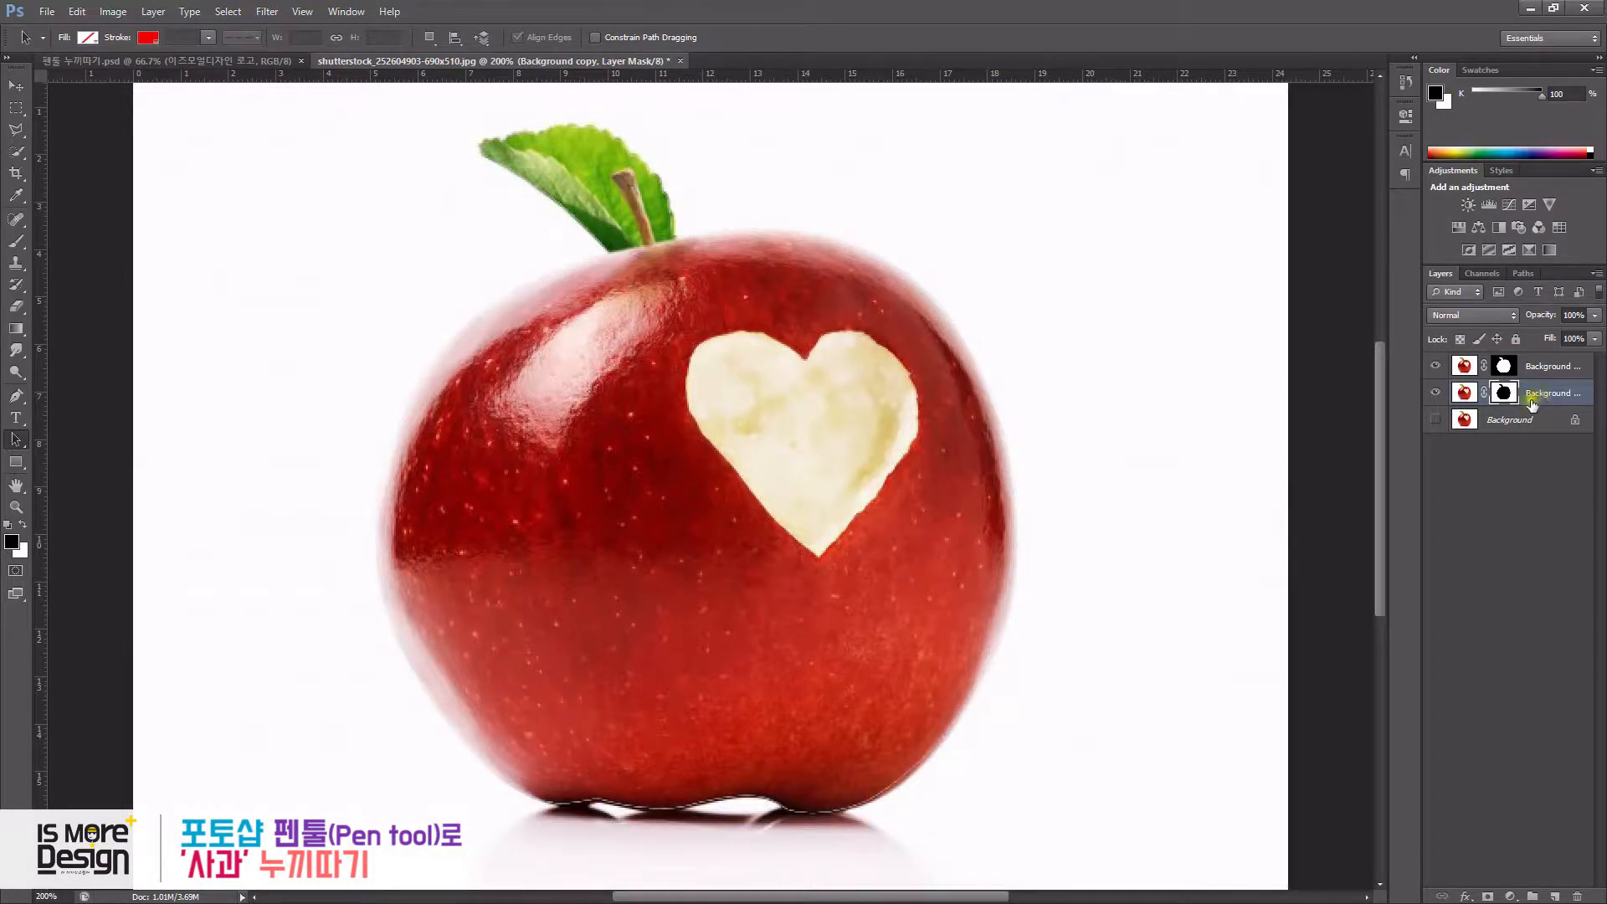
# - Hide the top masked copy, toggling its visibility to compare the normal and inverted masks
pyautogui.click(1436, 366)
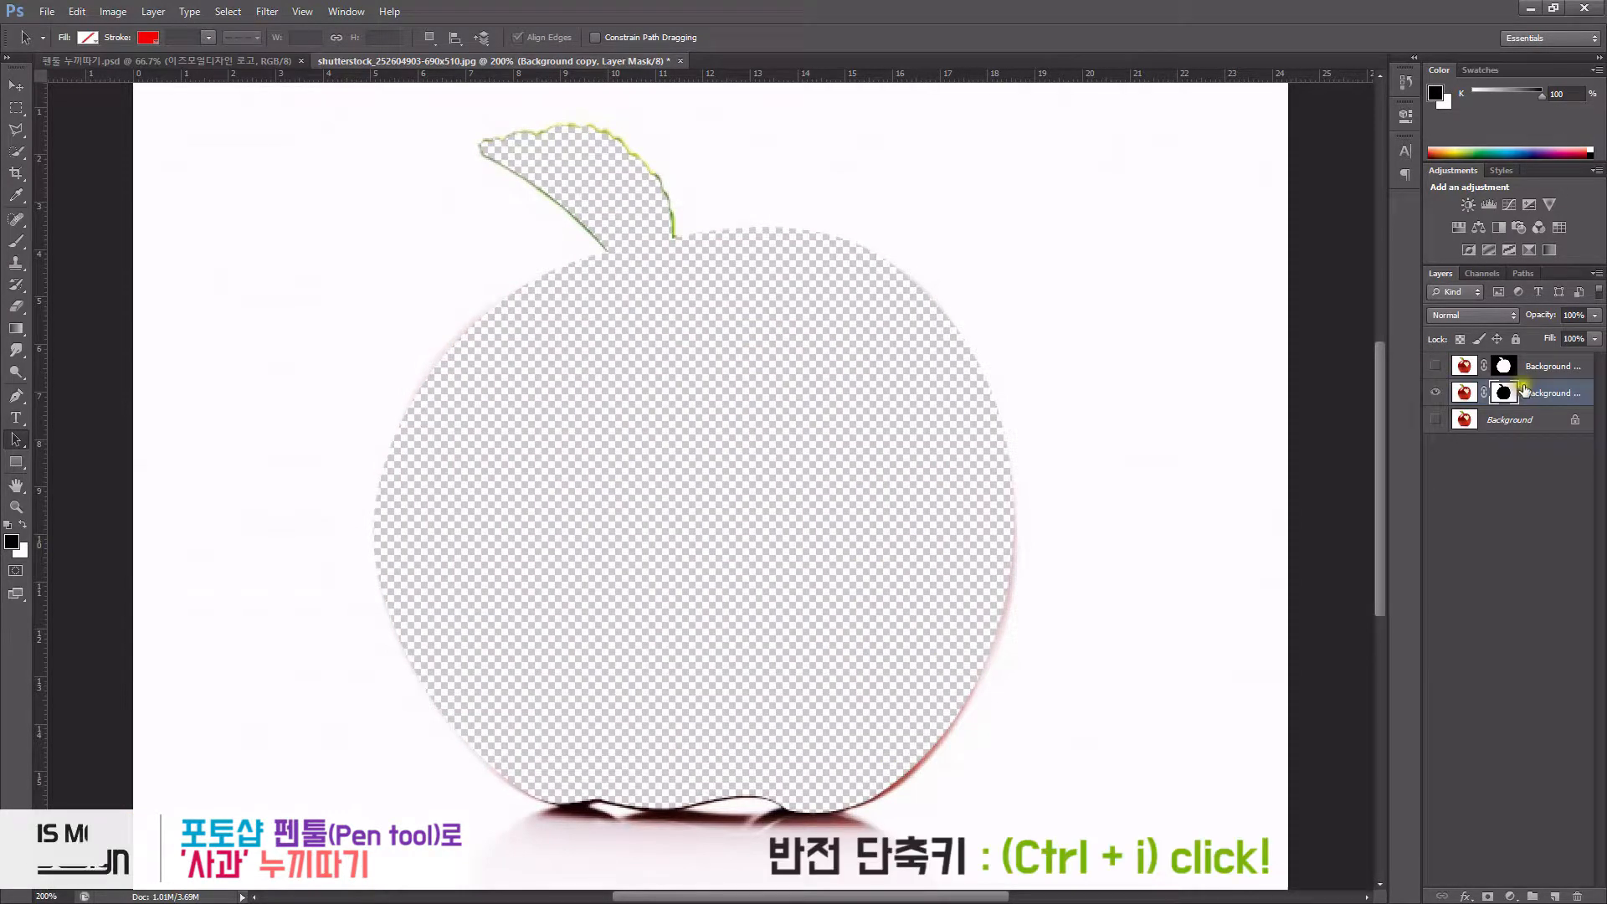
pyautogui.click(1436, 366)
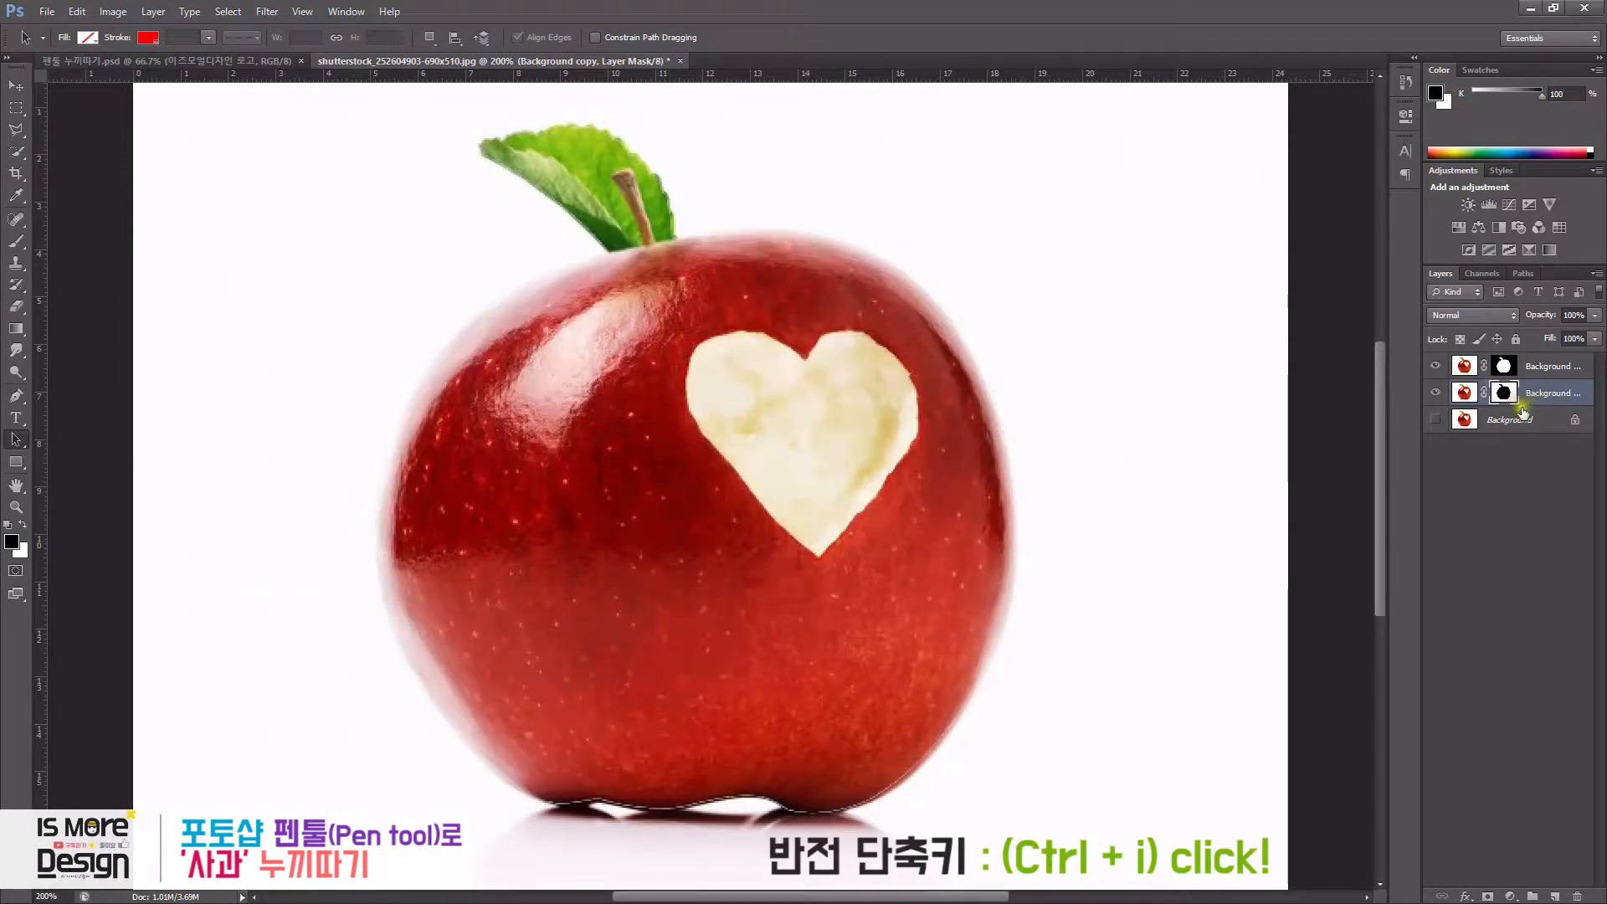
pyautogui.click(1437, 366)
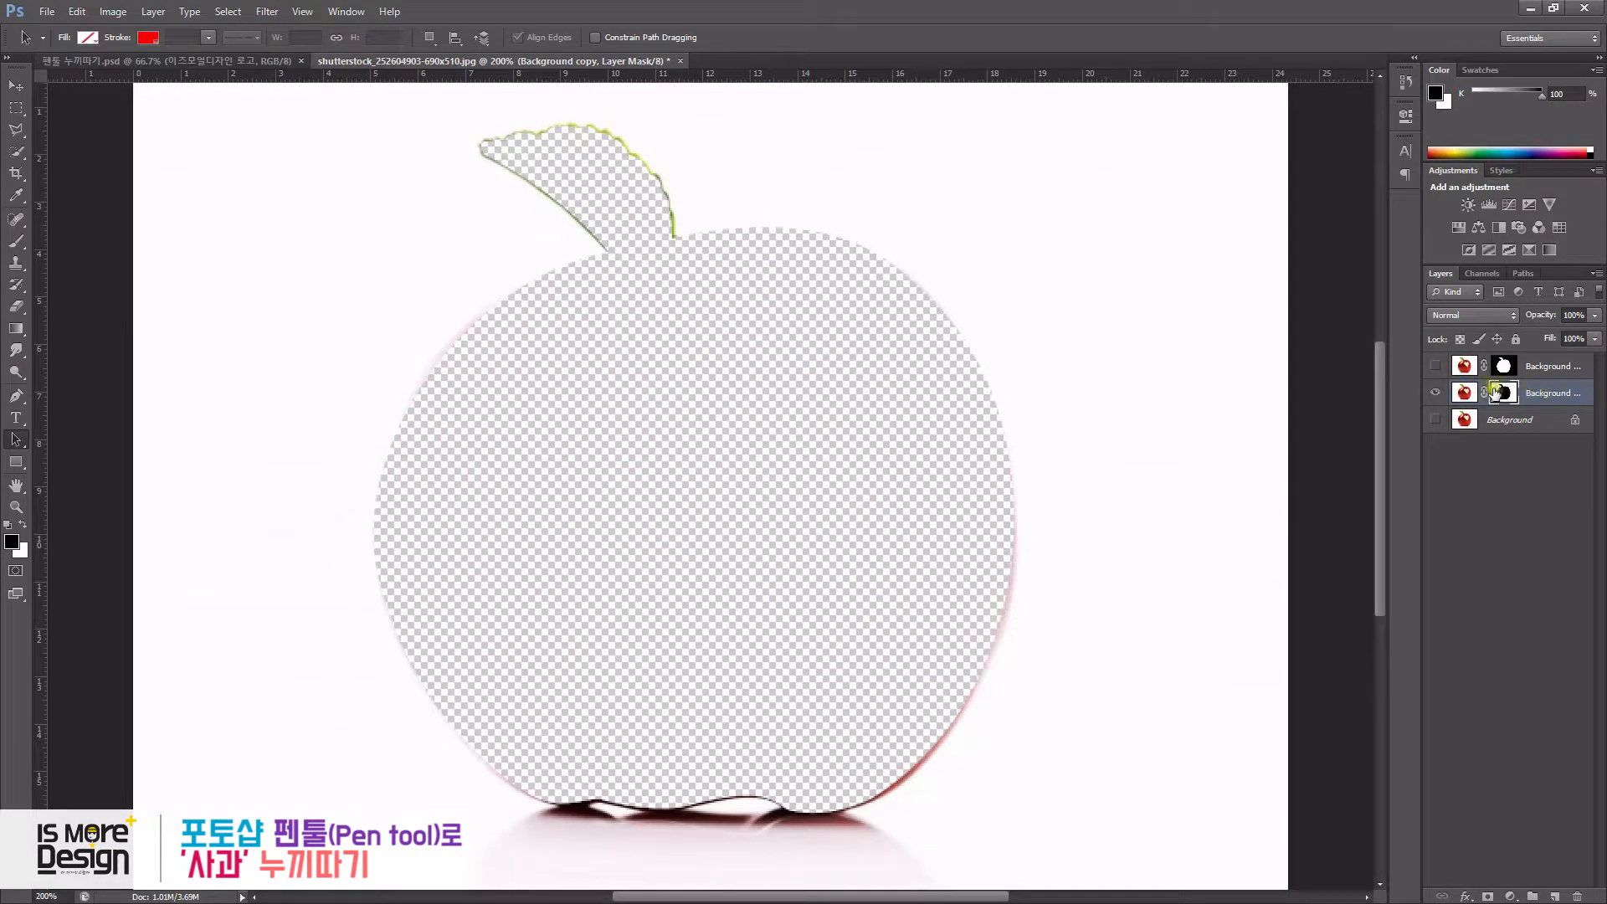
pyautogui.click(1436, 366)
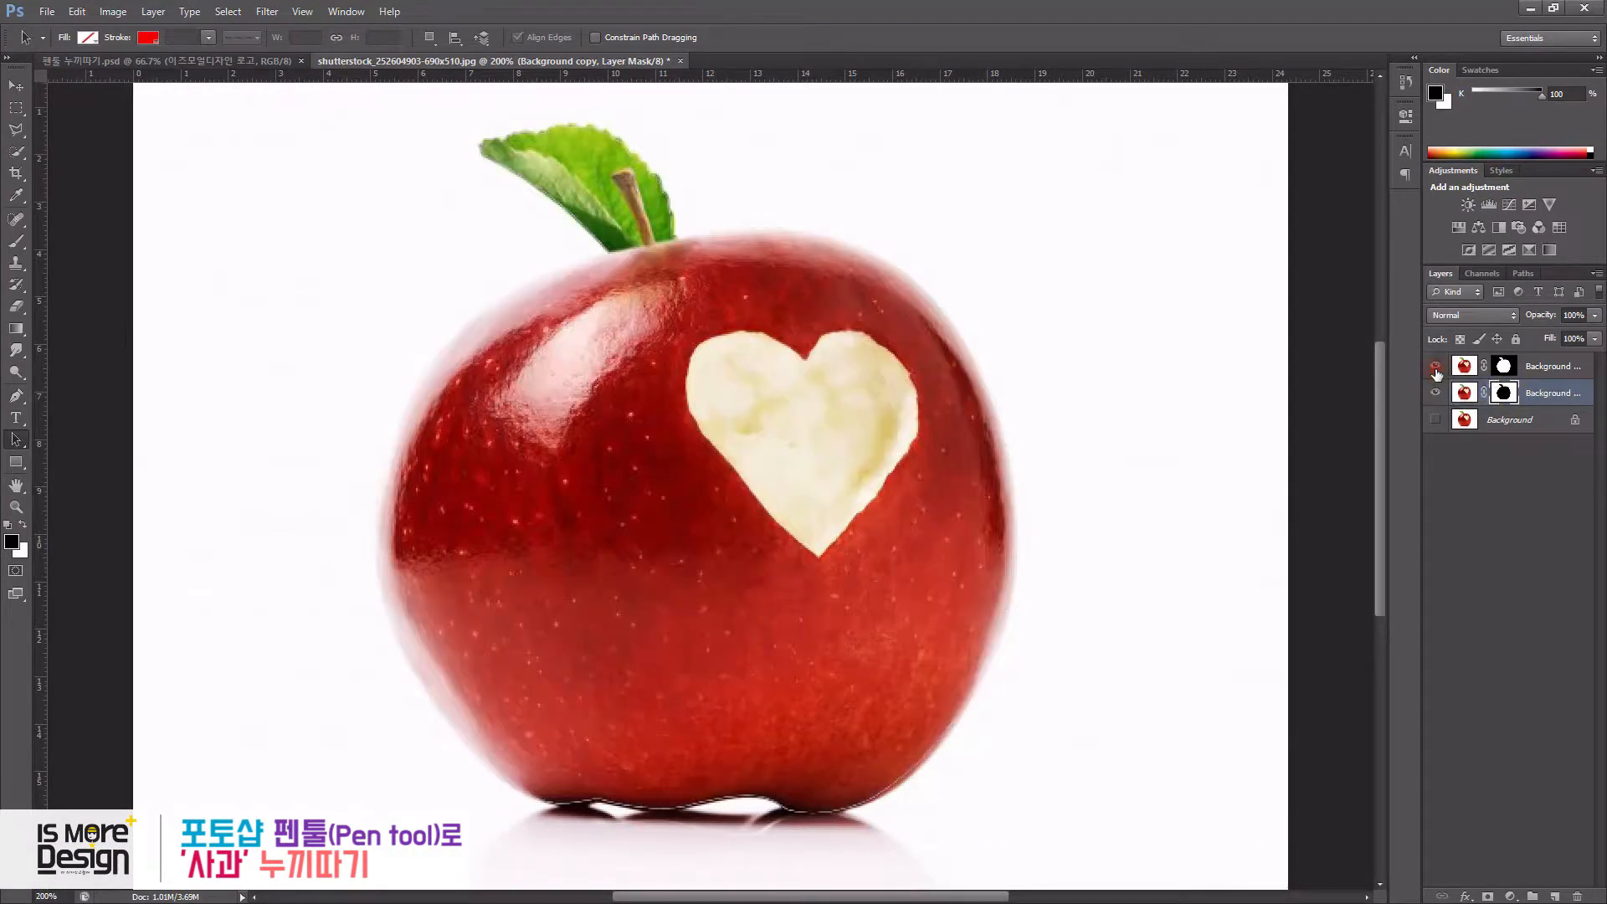
pyautogui.click(1463, 393)
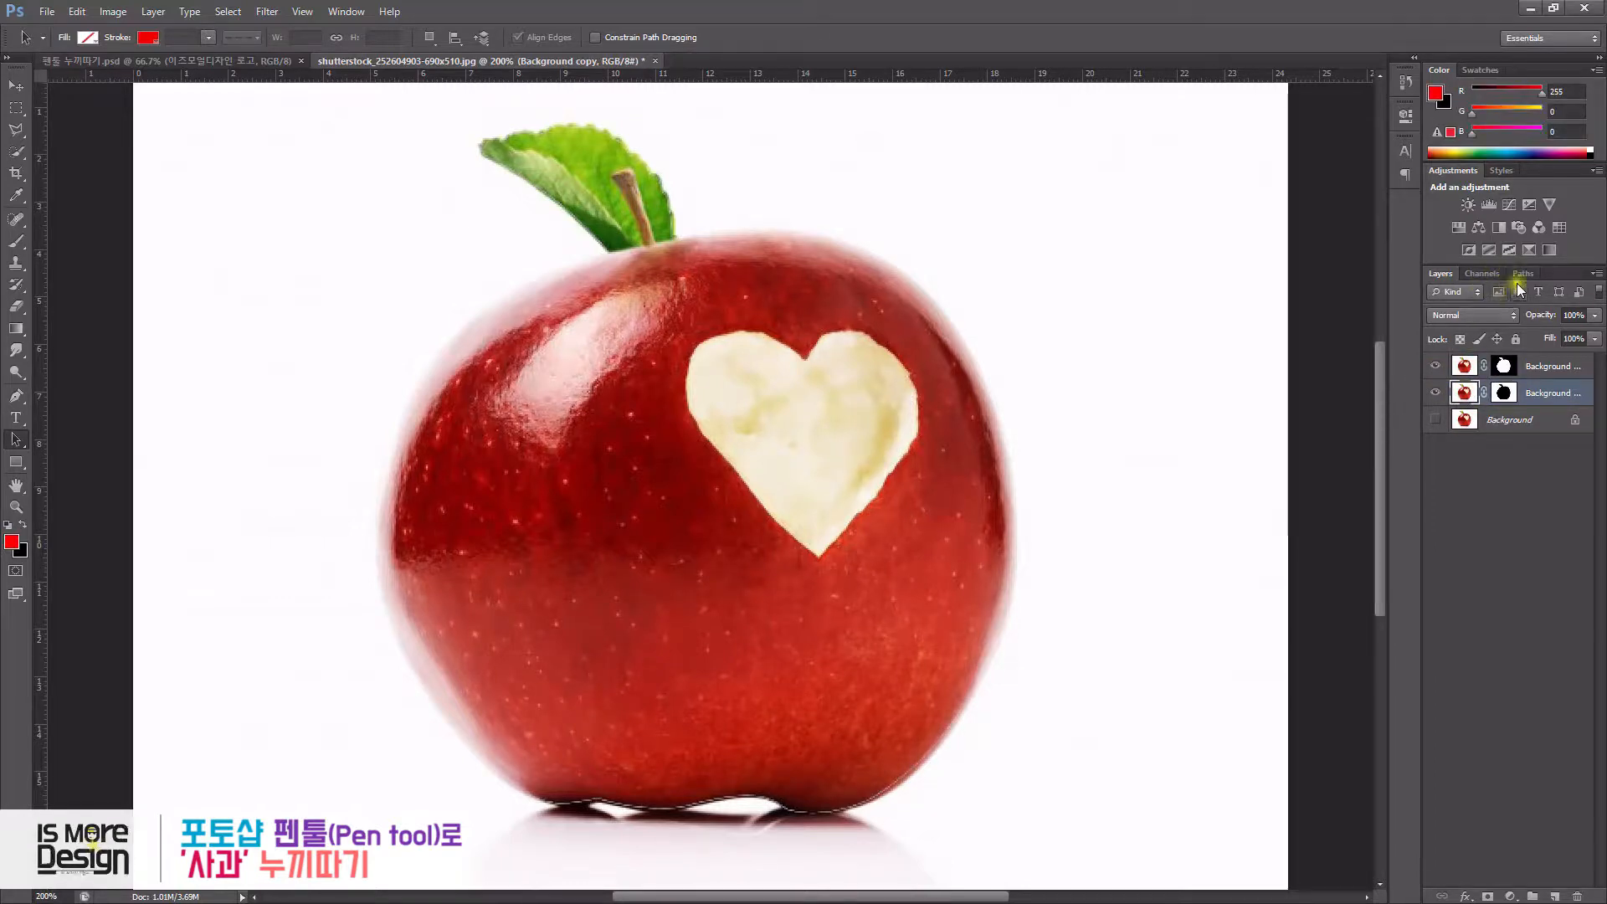
pyautogui.keyDown('alt'); pyautogui.click(1436, 368); pyautogui.keyUp('alt')
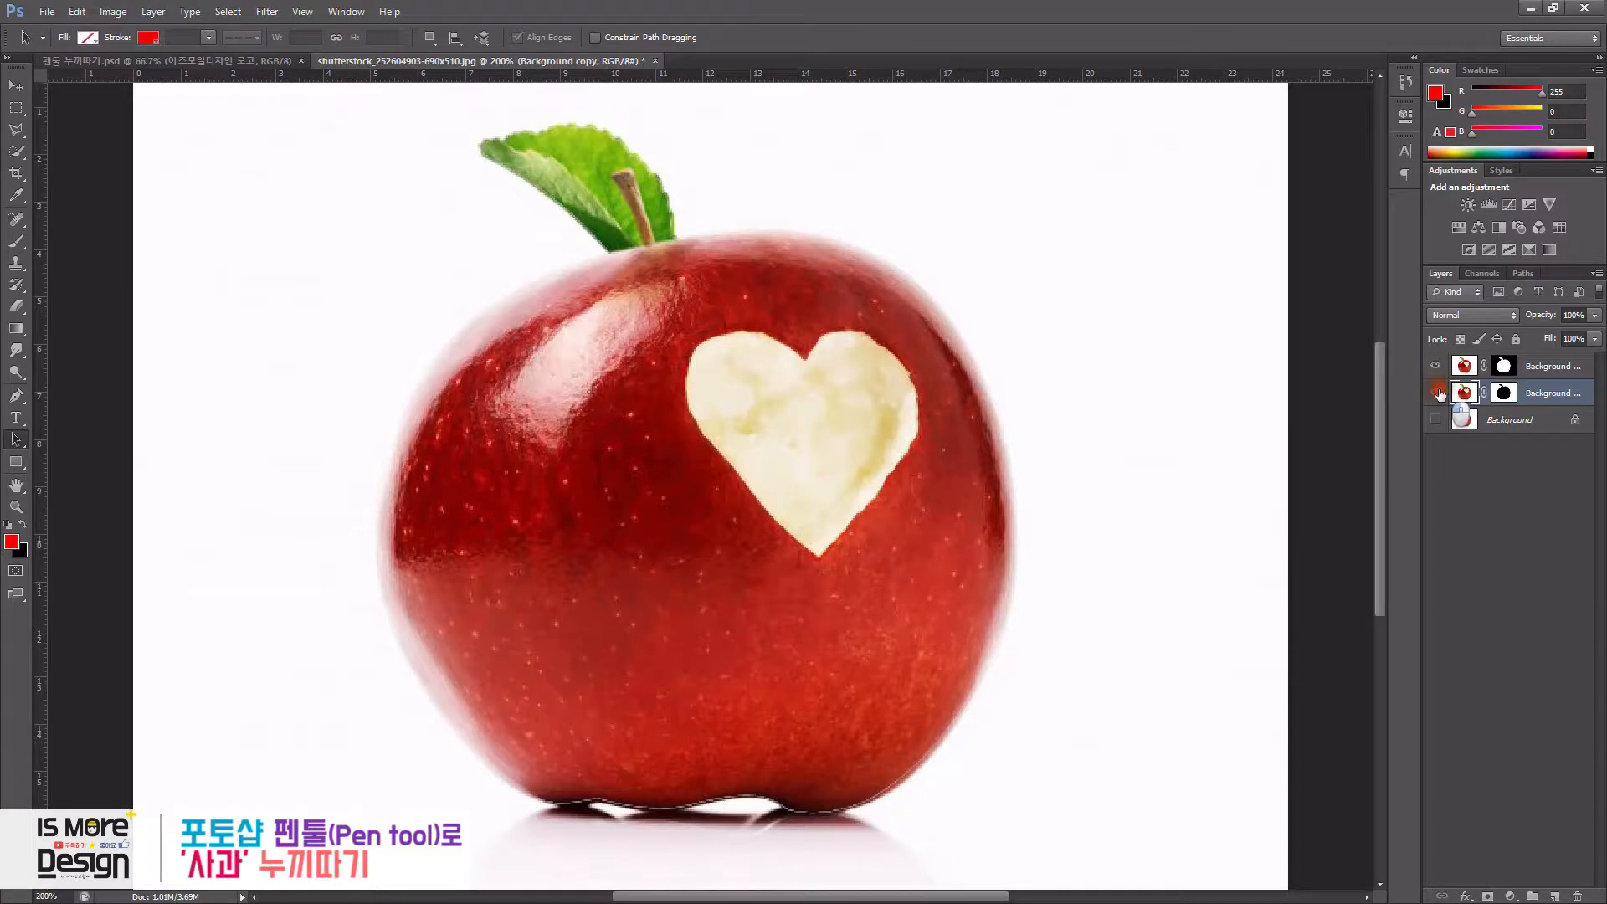
pyautogui.keyDown('alt'); pyautogui.click(1438, 368); pyautogui.keyUp('alt')
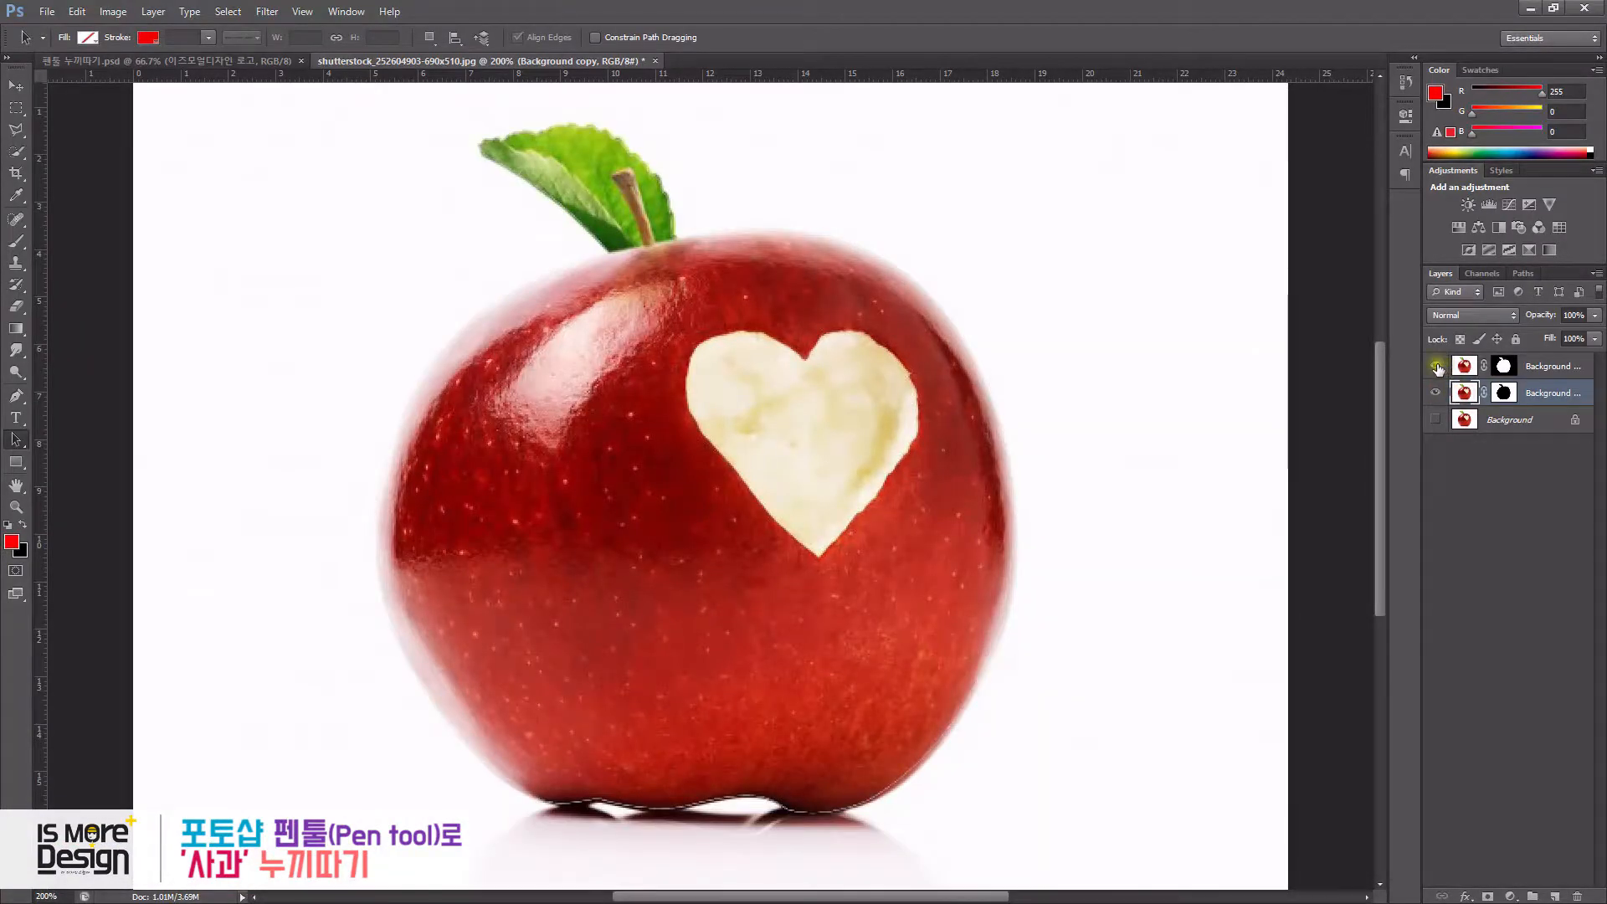
pyautogui.keyDown('alt'); pyautogui.click(1436, 369); pyautogui.keyUp('alt')
pyautogui.keyDown('alt'); pyautogui.click(1437, 368); pyautogui.keyUp('alt')
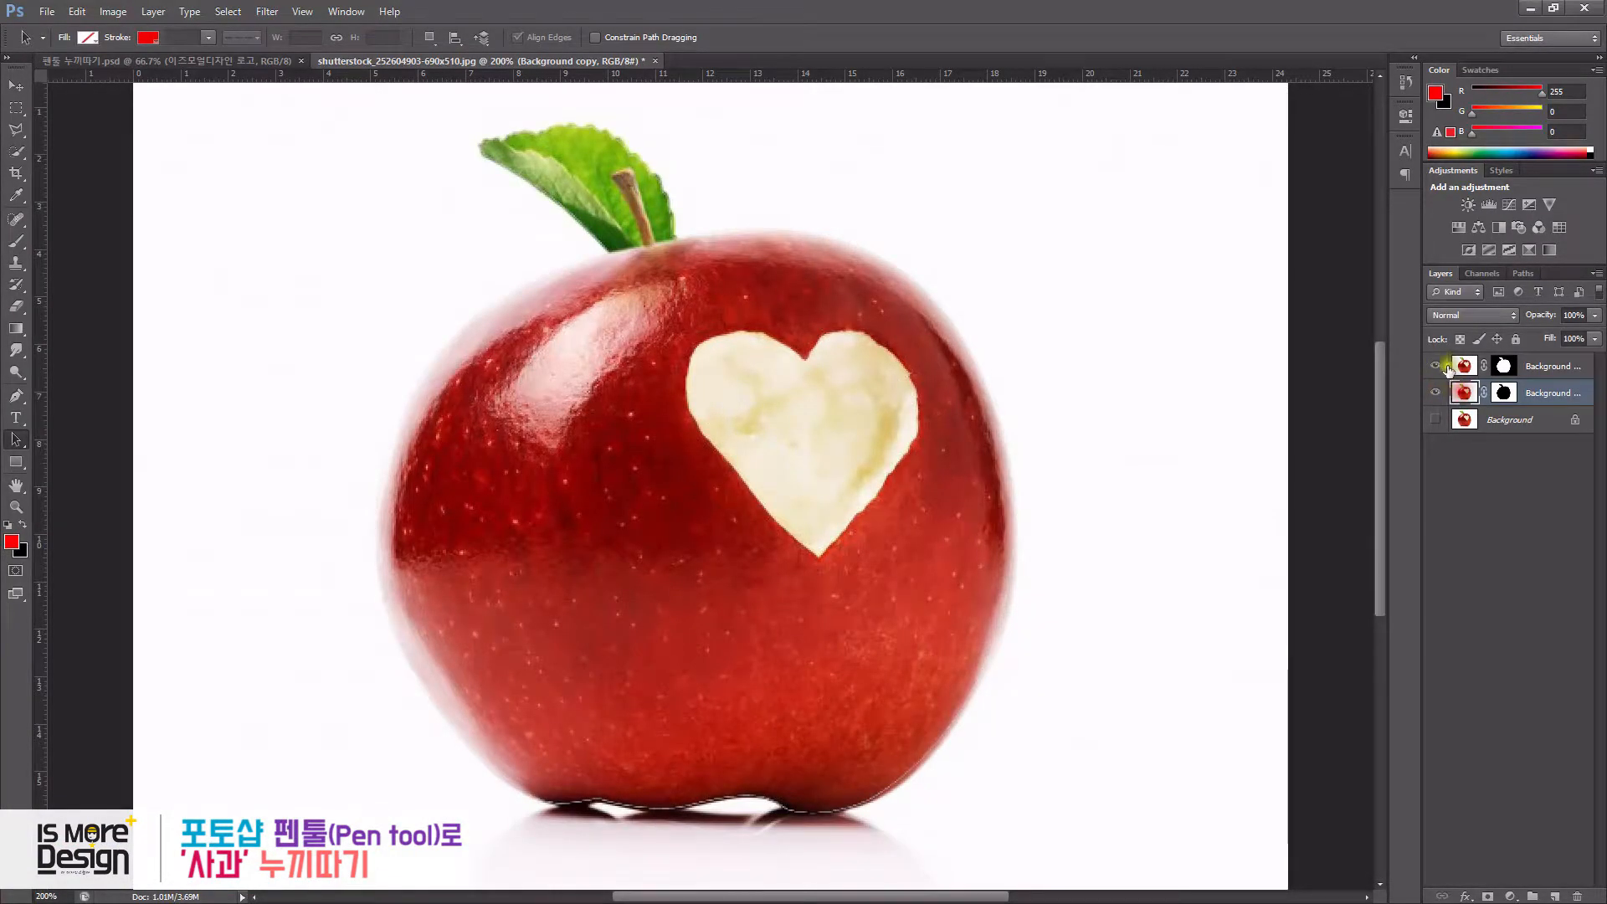
pyautogui.keyDown('alt'); pyautogui.click(1437, 368); pyautogui.keyUp('alt')
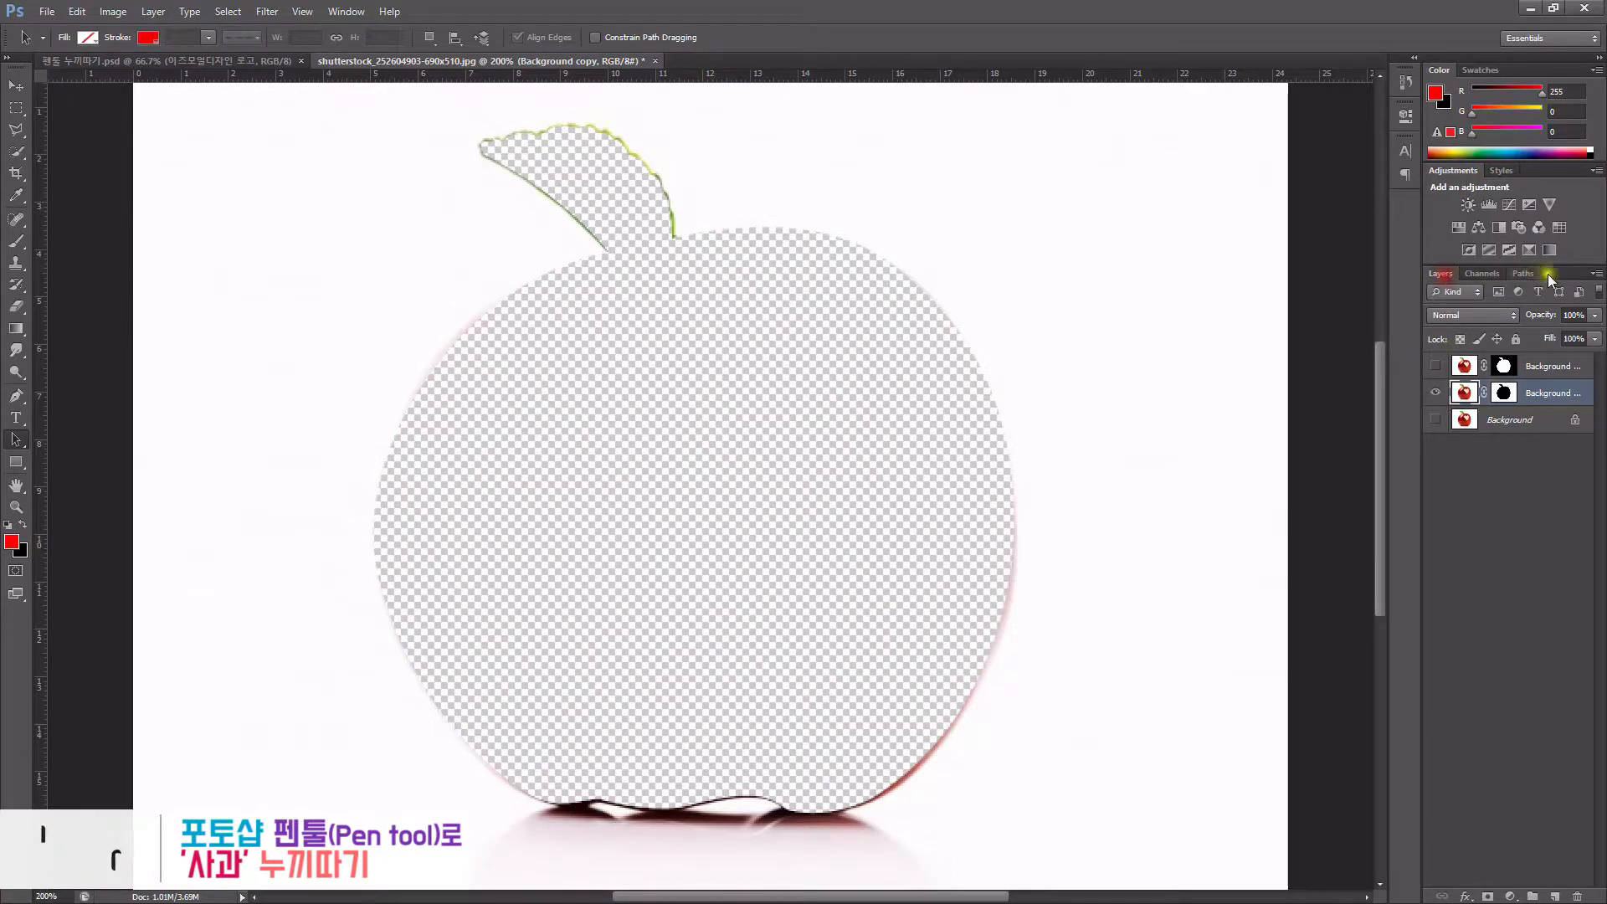
# - Display the Work Path over the cut-out with the Direct Selection Tool, then return to the Pen Tool
pyautogui.click(1525, 274)
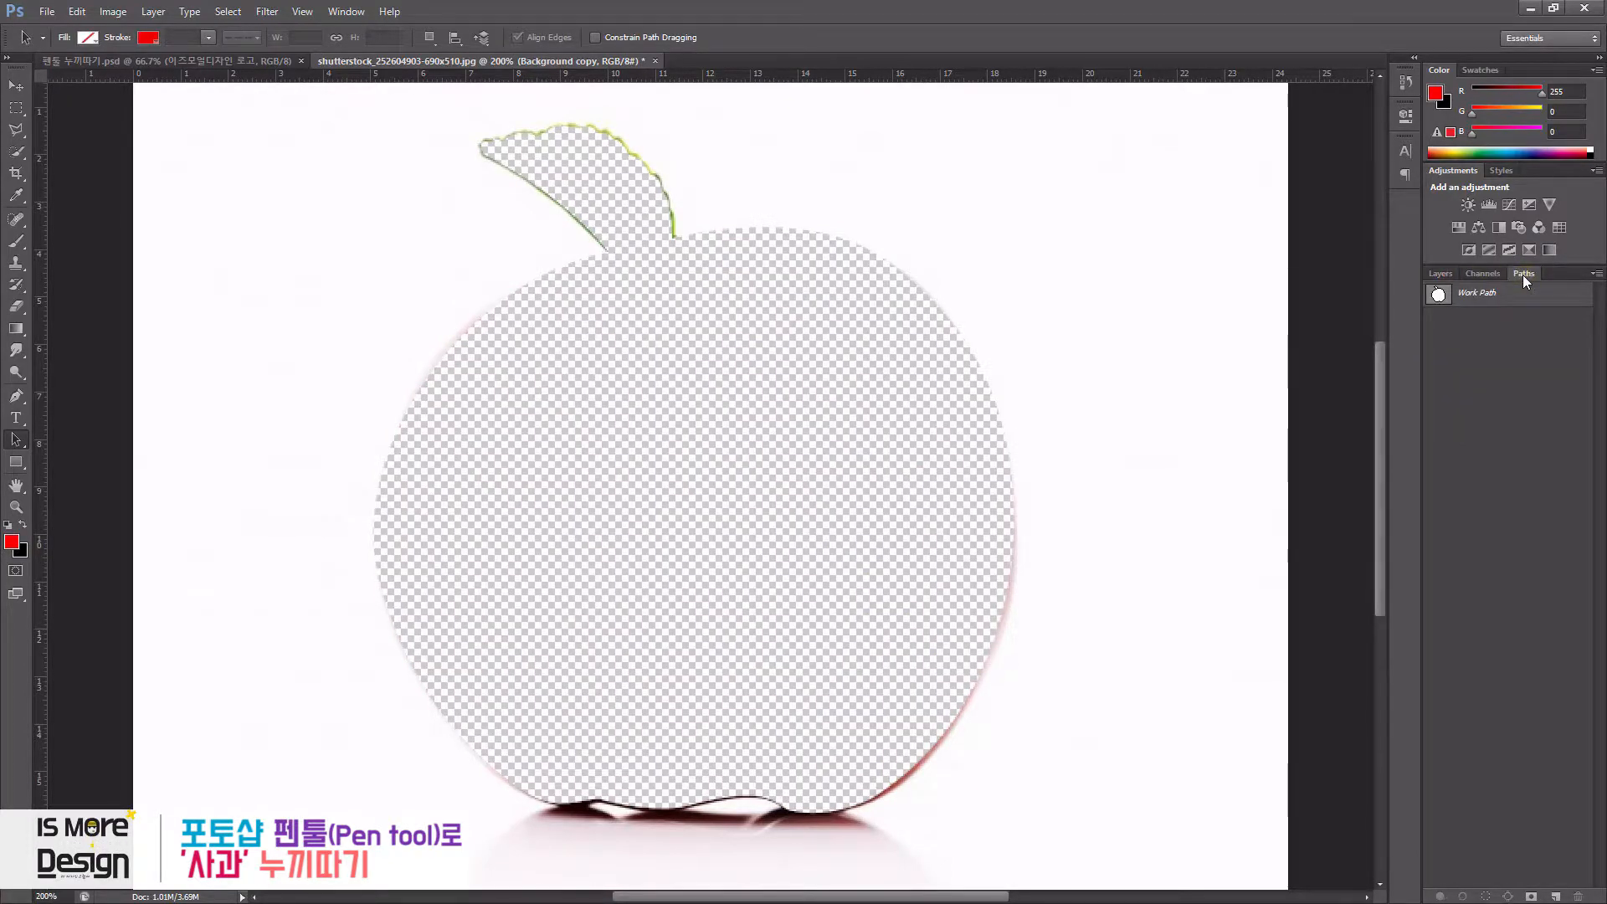
pyautogui.click(1428, 294)
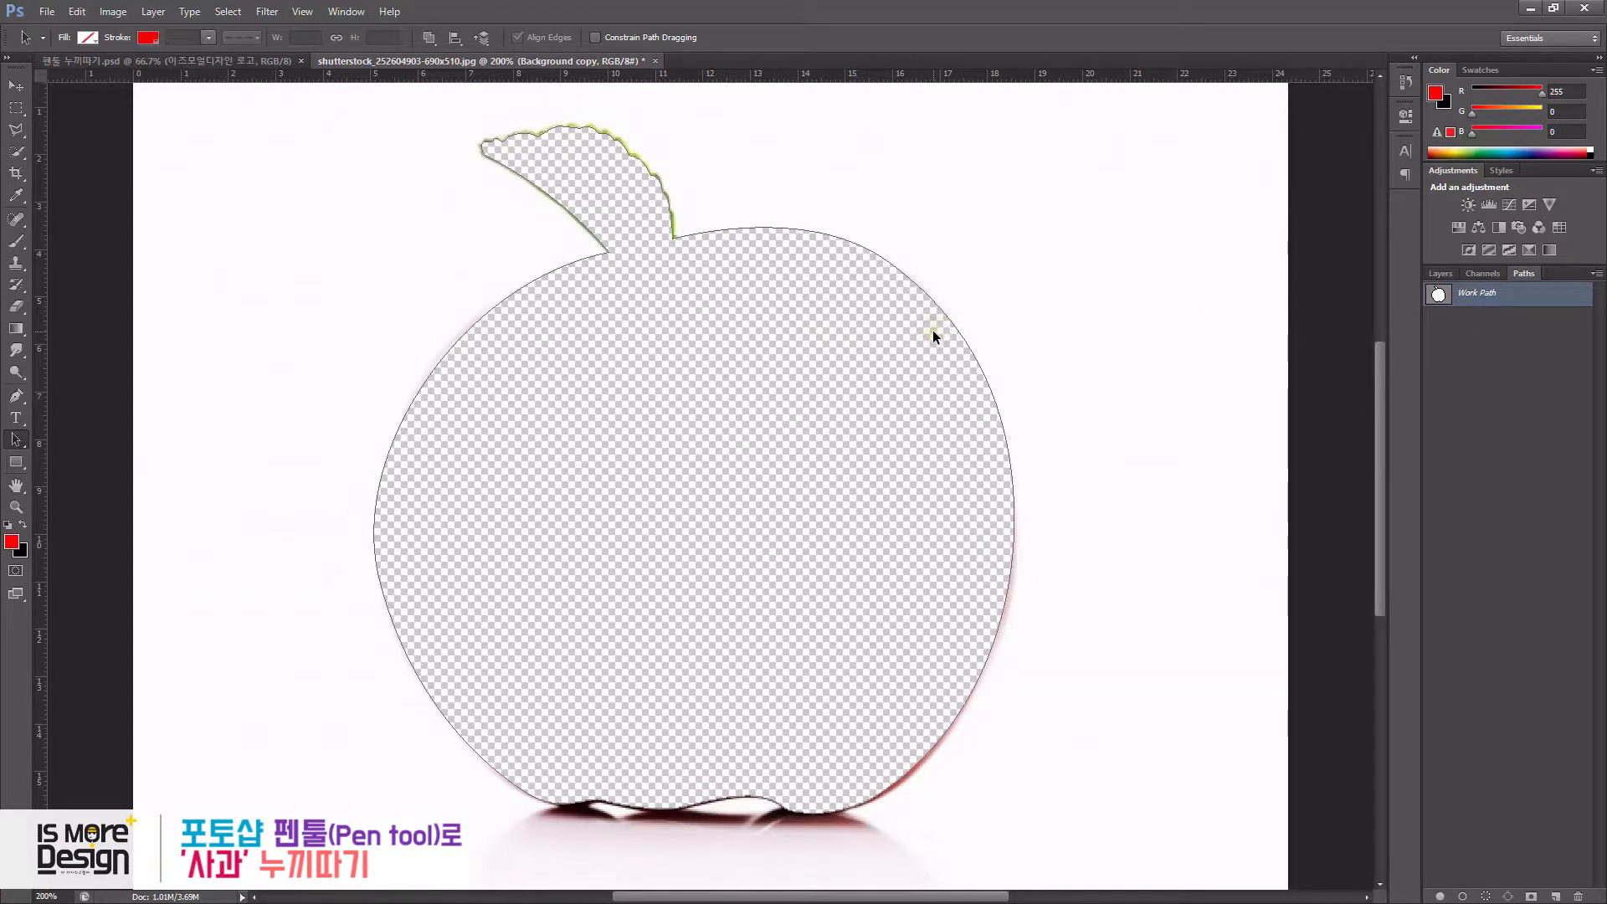
pyautogui.click(27, 441)
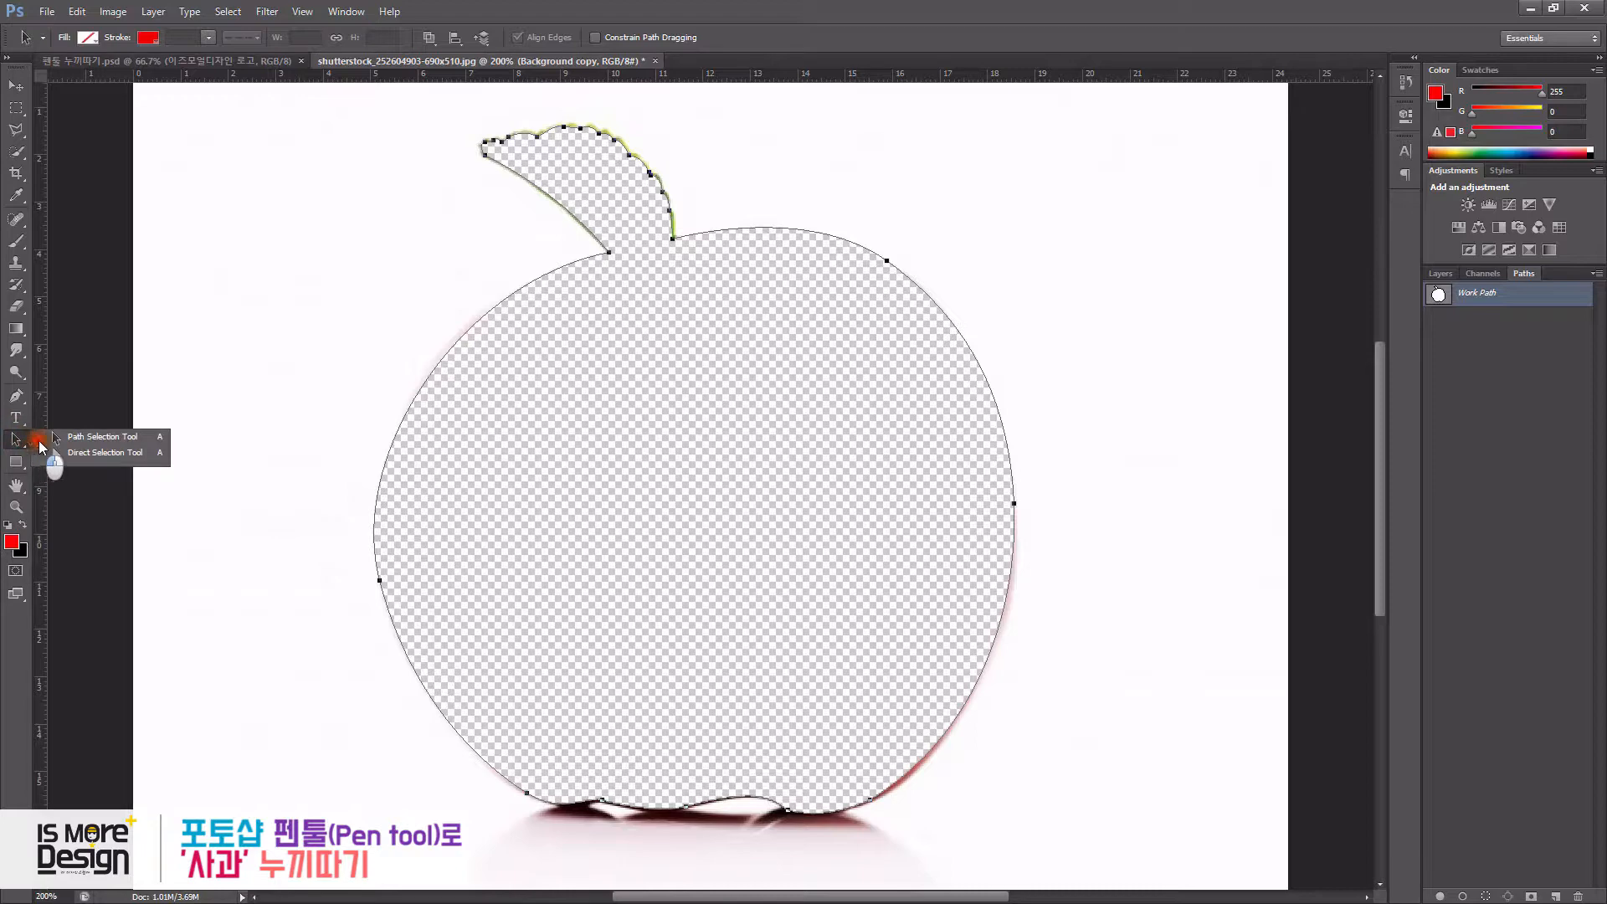
pyautogui.click(90, 455)
pyautogui.click(676, 415)
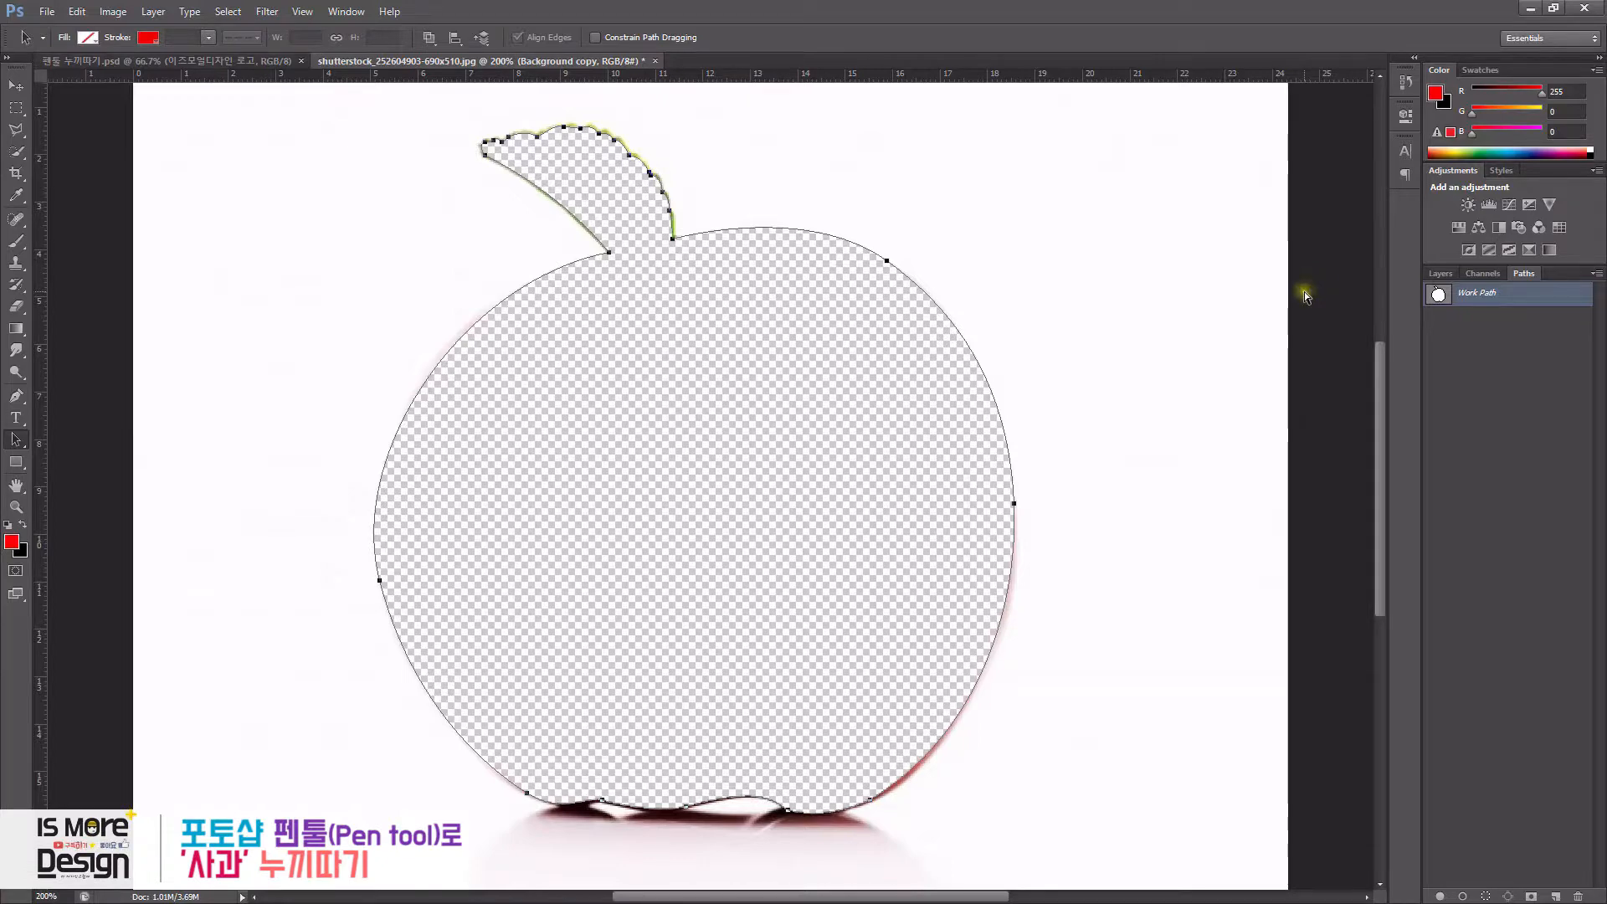
pyautogui.click(1440, 273)
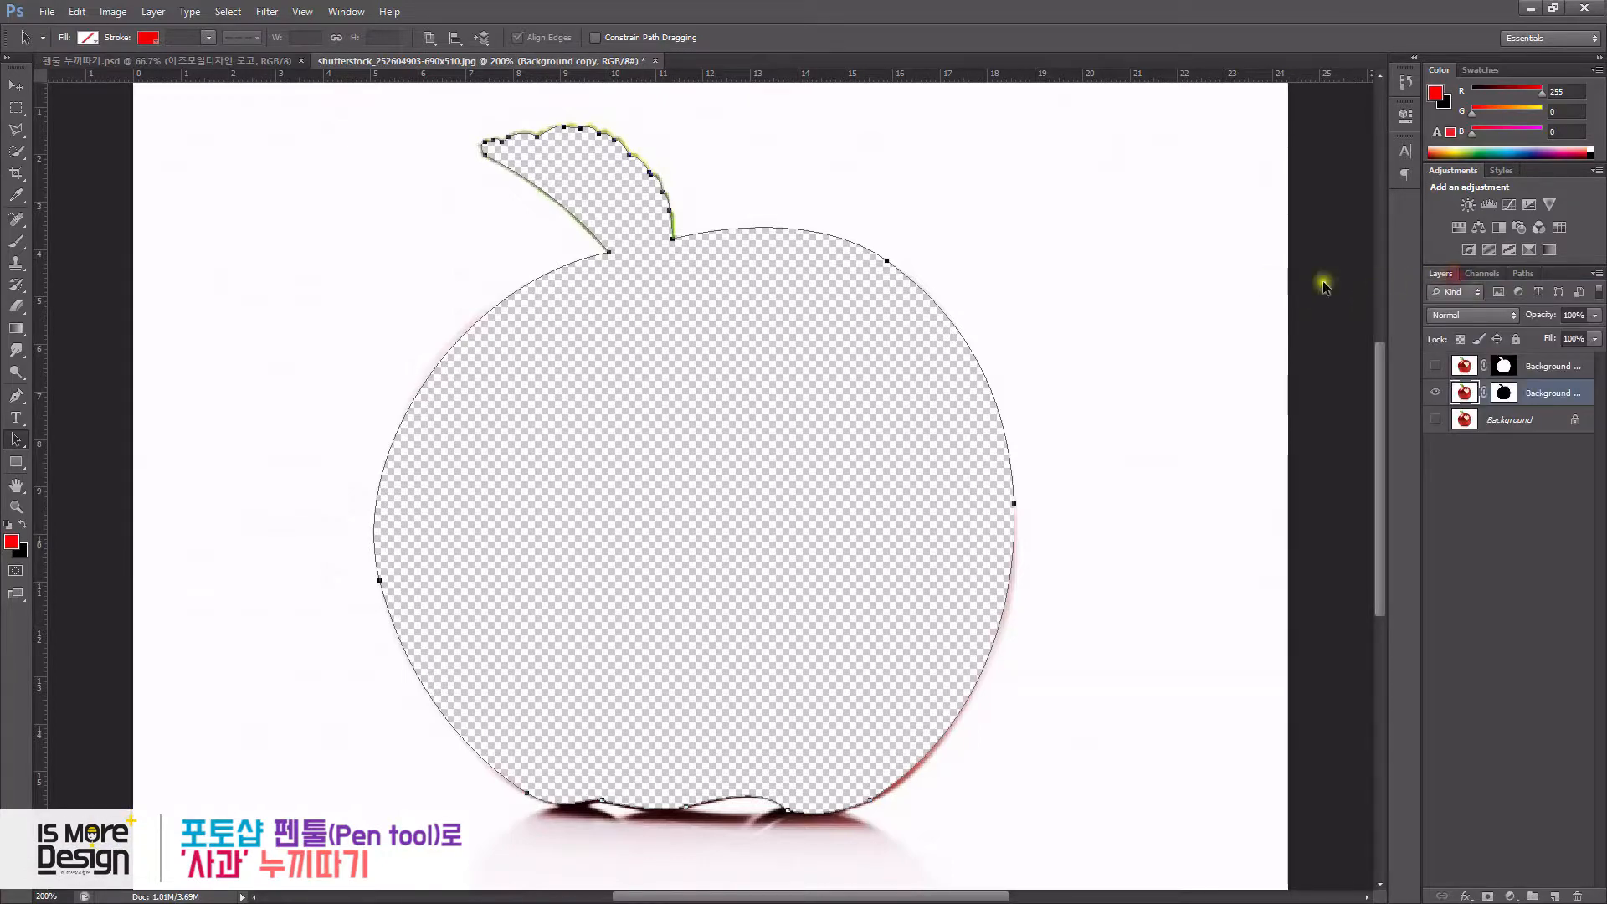
pyautogui.press('p')
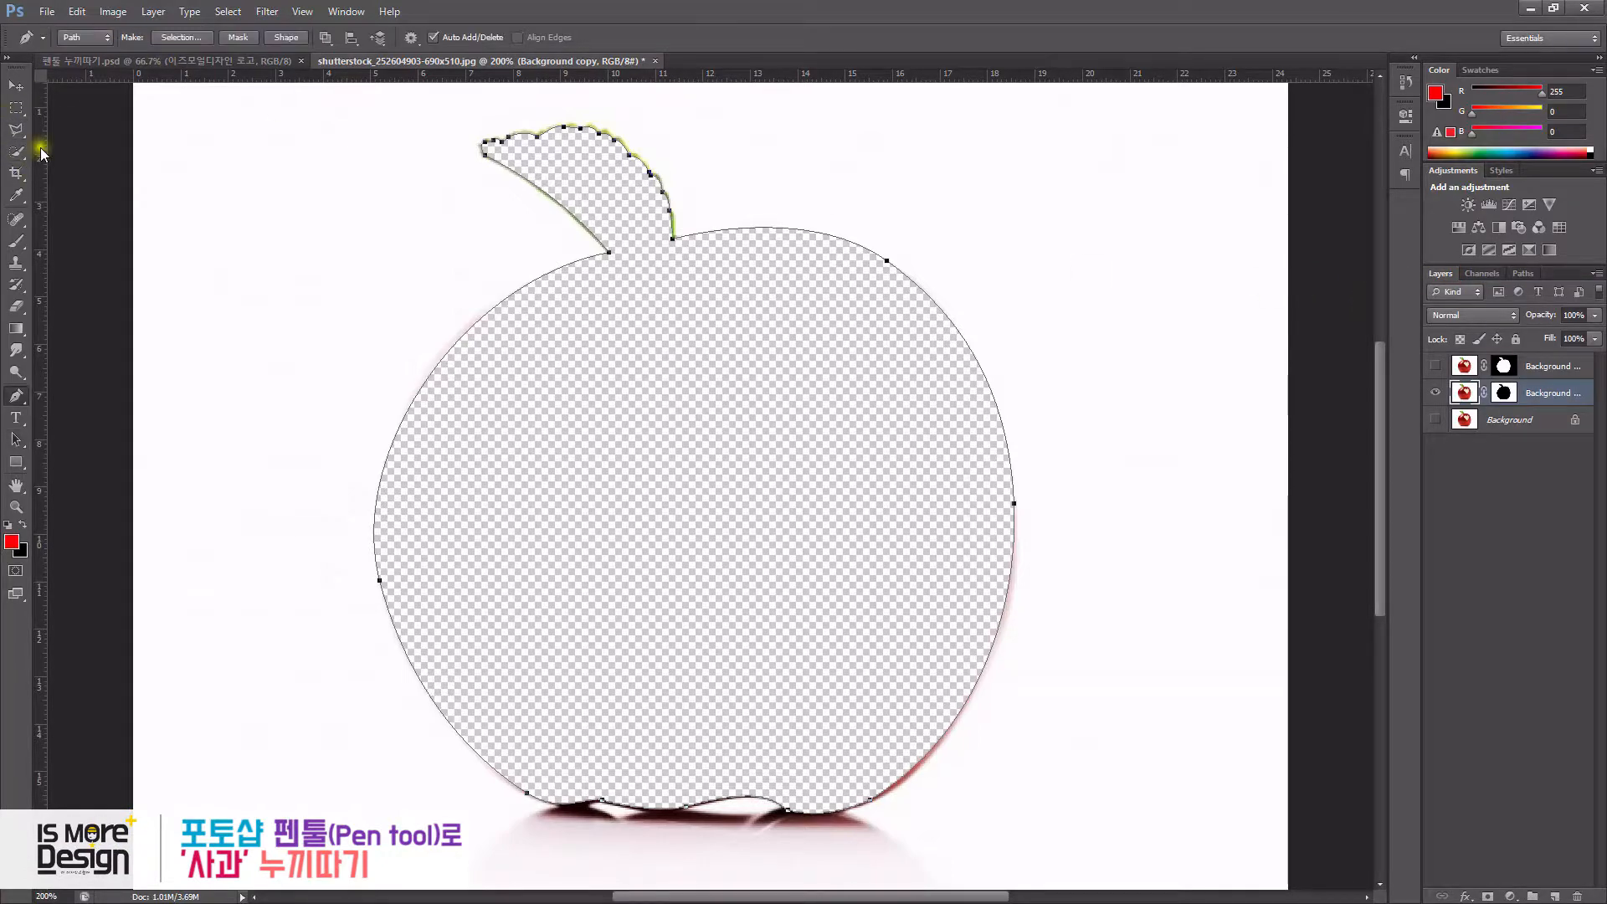
# - Switch the Pen Tool to Shape mode and draw a small filled shape beside the apple's stem
pyautogui.click(76, 38)
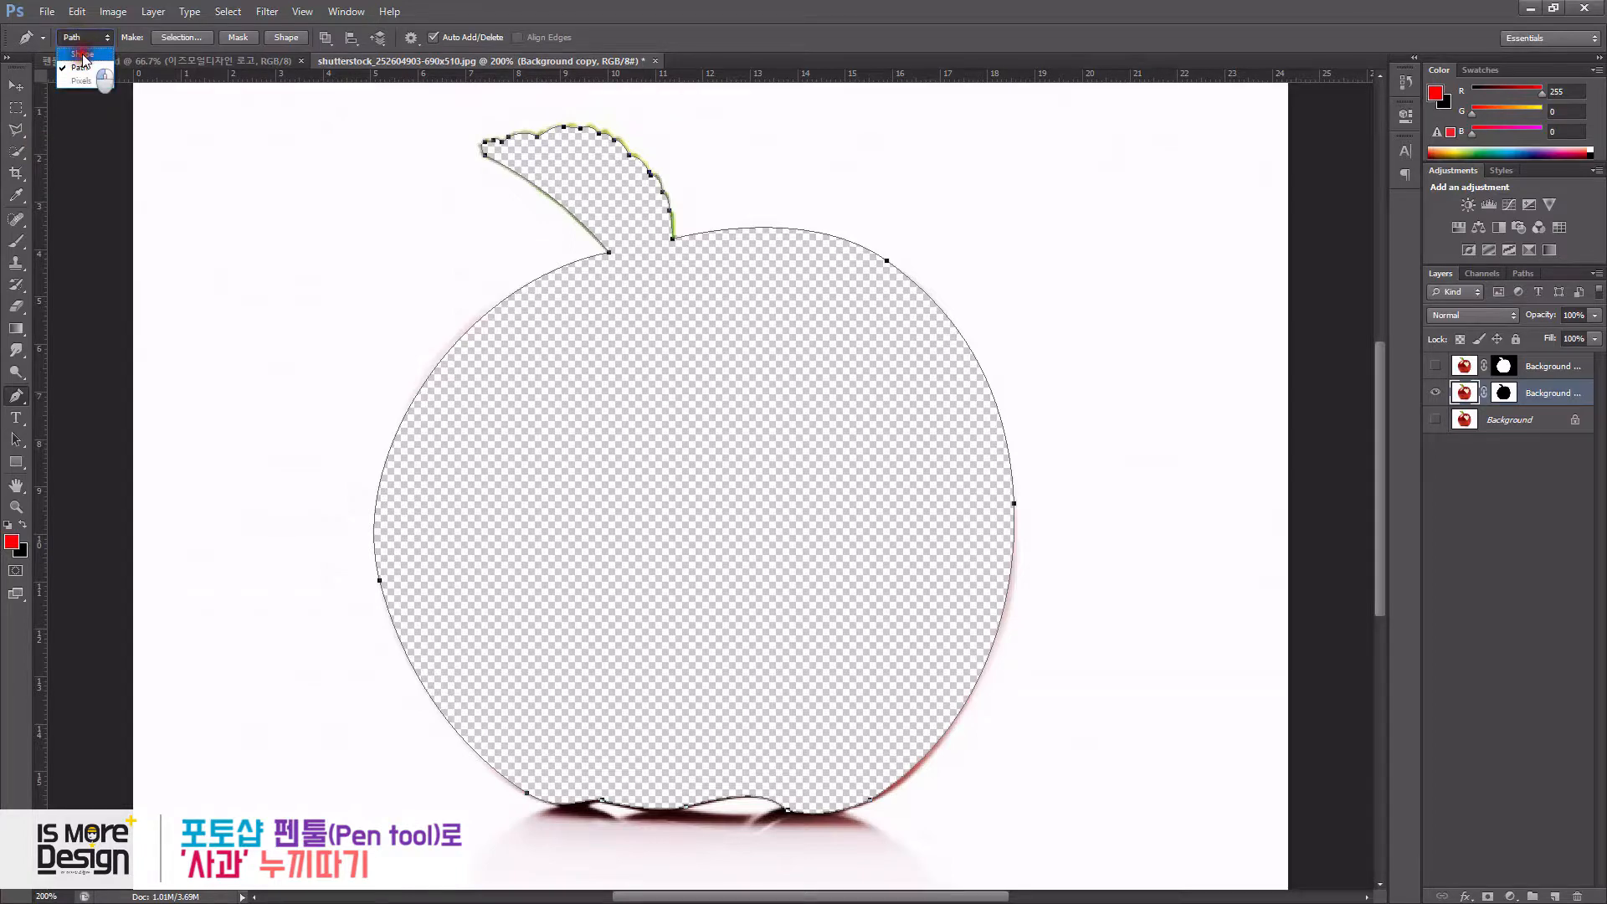
pyautogui.click(82, 54)
pyautogui.moveTo(312, 236); pyautogui.dragTo(390, 295)
pyautogui.moveTo(431, 253); pyautogui.dragTo(431, 241)
pyautogui.moveTo(394, 203); pyautogui.dragTo(385, 202)
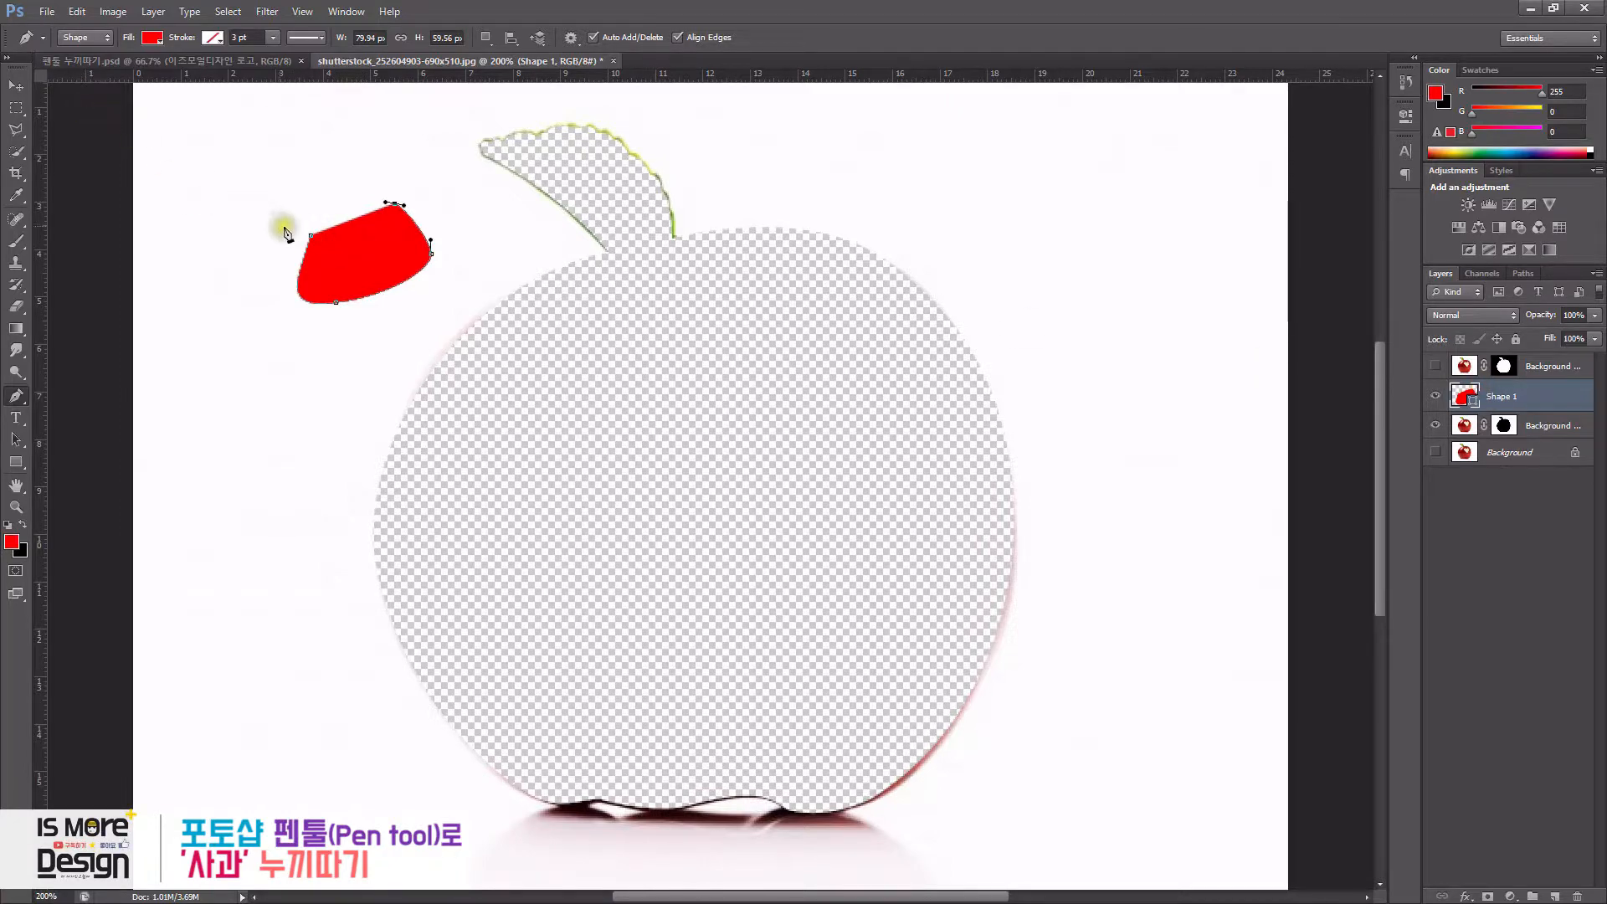
# - Paste the copied apple path into the shape layer and delete the small drawn shape
pyautogui.hotkey('ctrl', 'v')
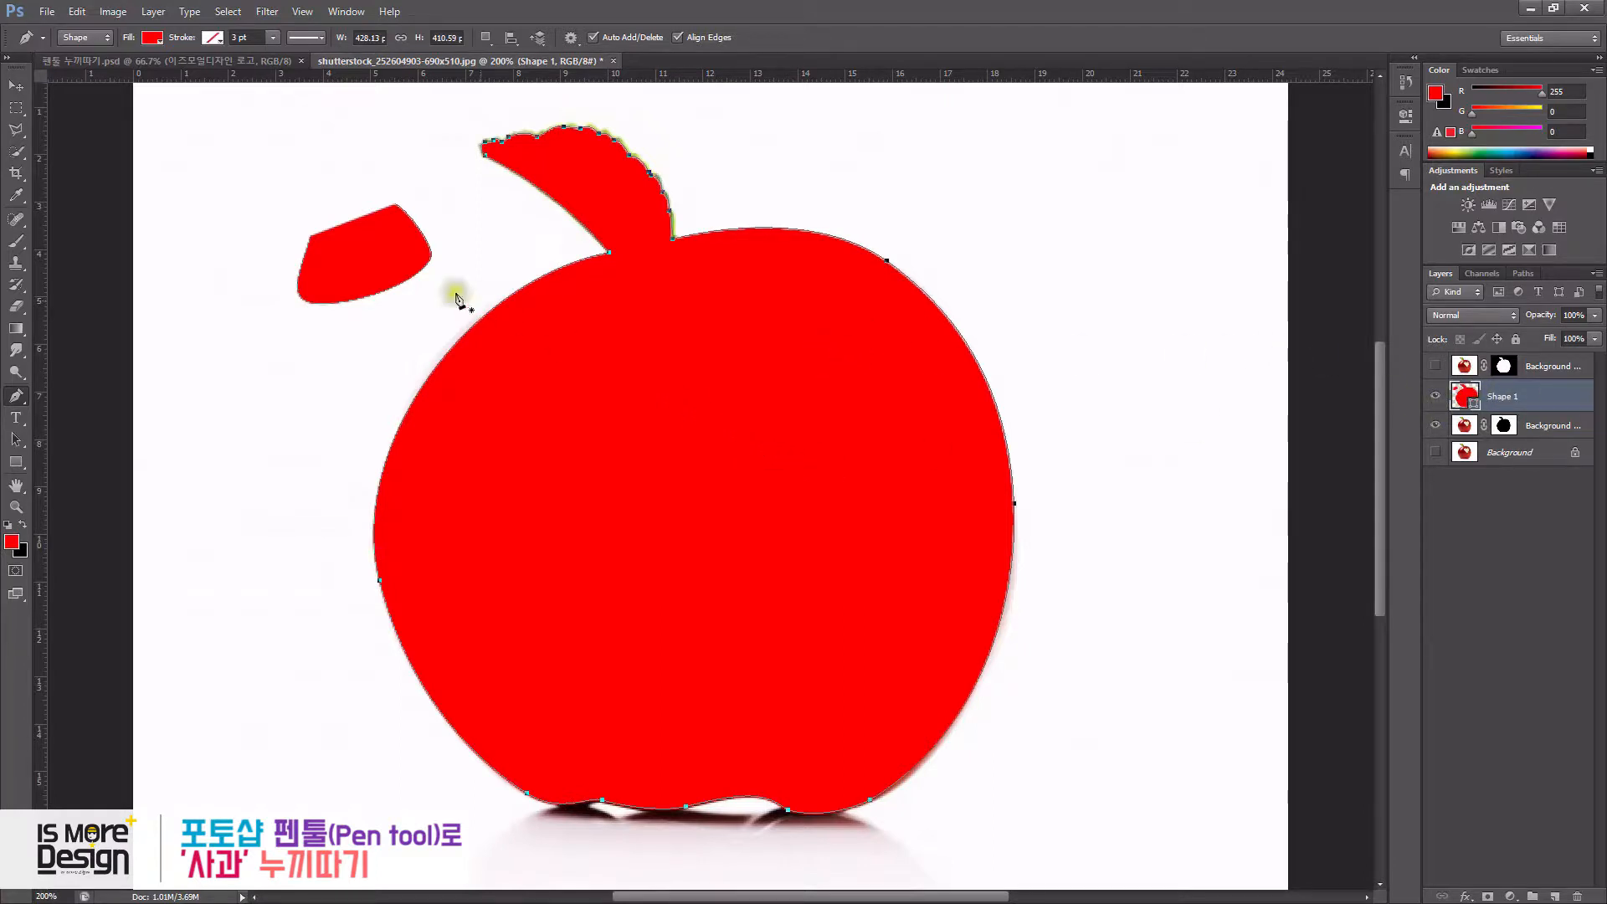
pyautogui.click(16, 439)
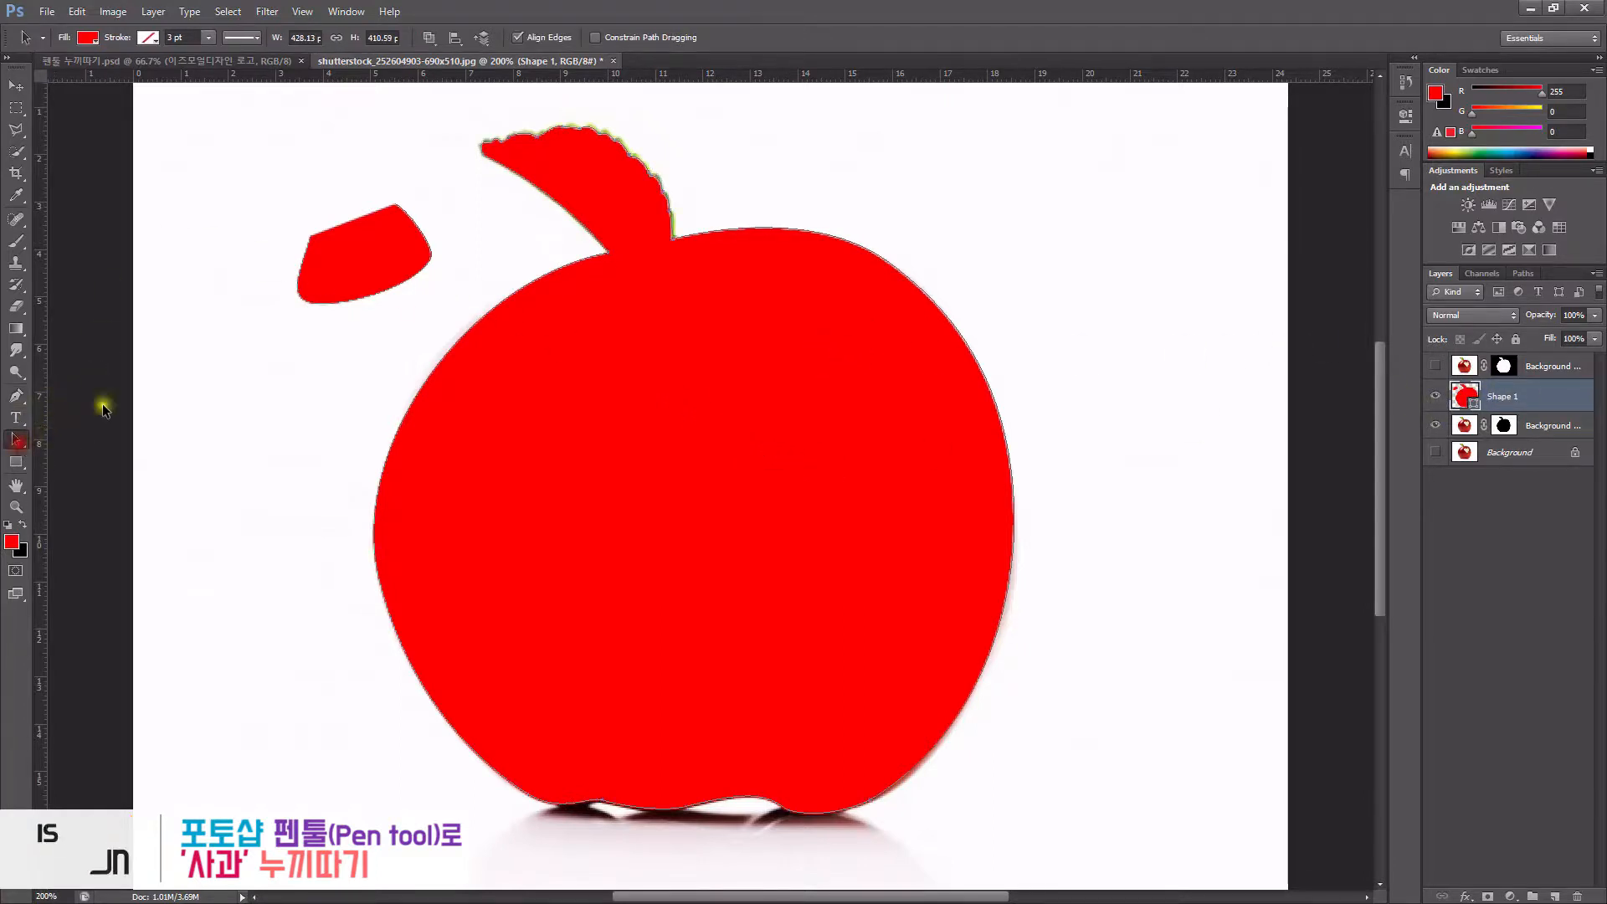
pyautogui.click(367, 249)
pyautogui.press('Delete')
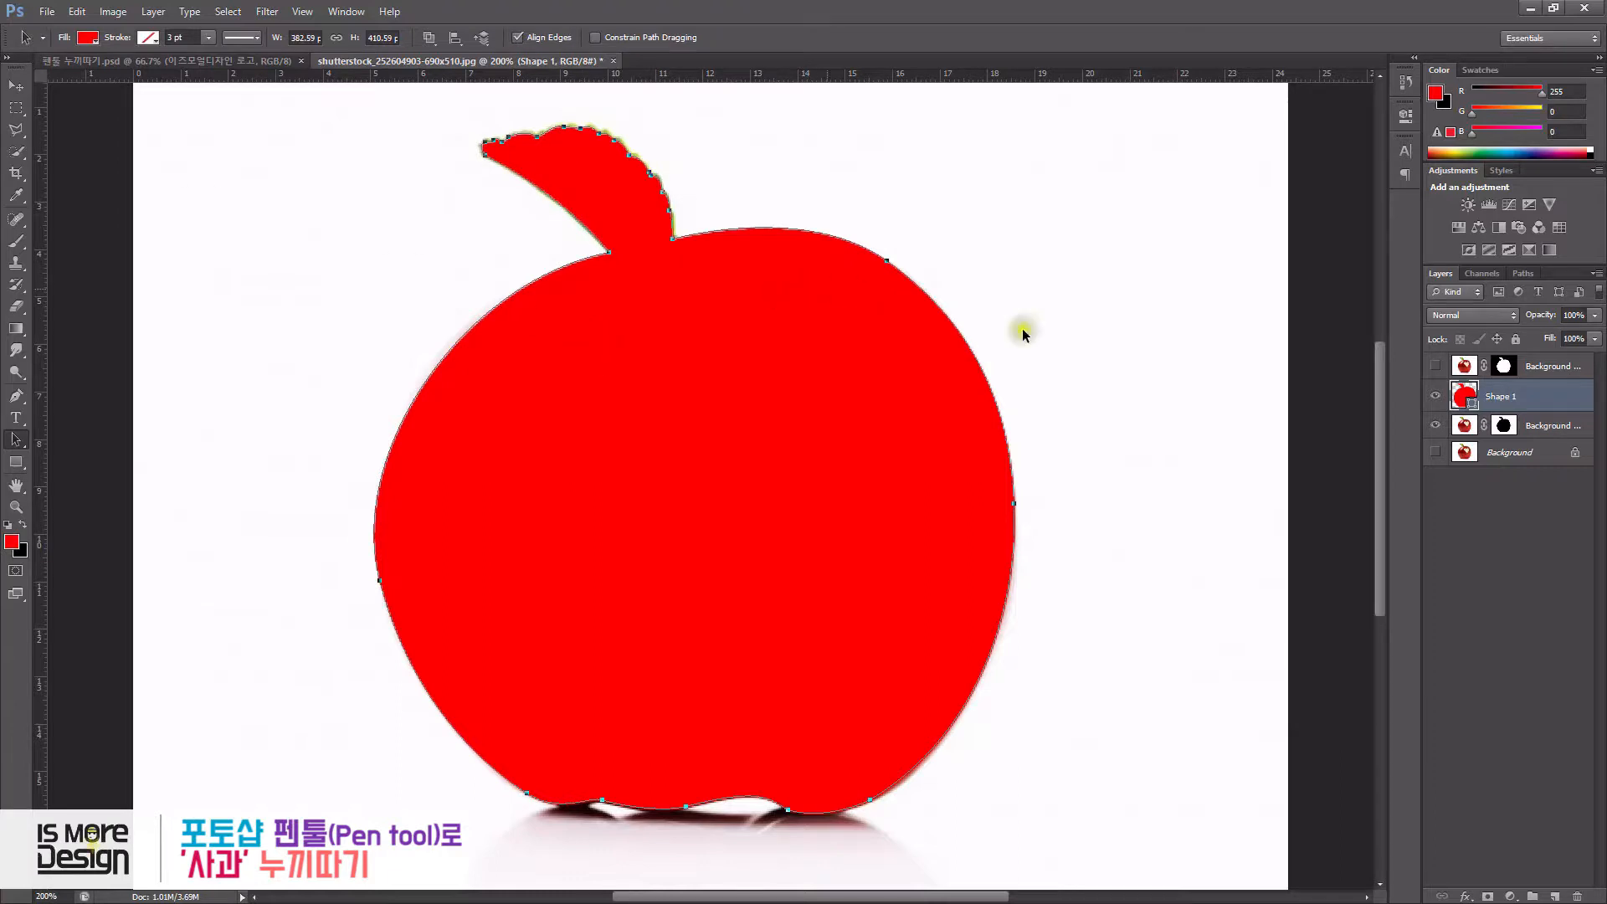
# - Set the apple shape's fill to none and its stroke colour to red
pyautogui.moveTo(426, 282); pyautogui.dragTo(559, 415)
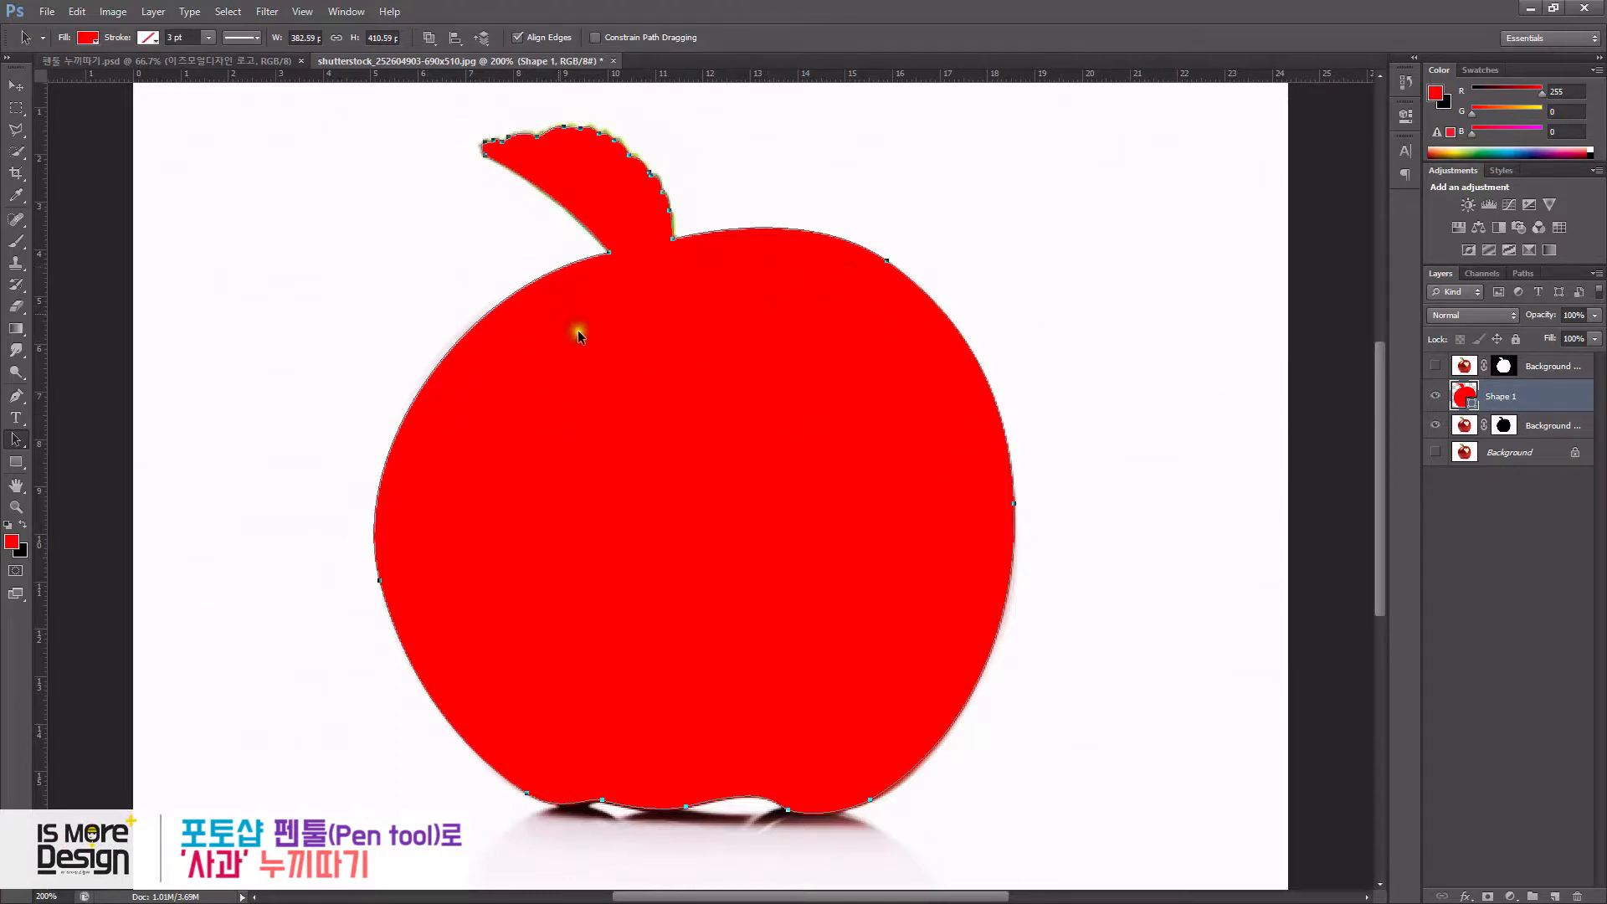
pyautogui.click(88, 37)
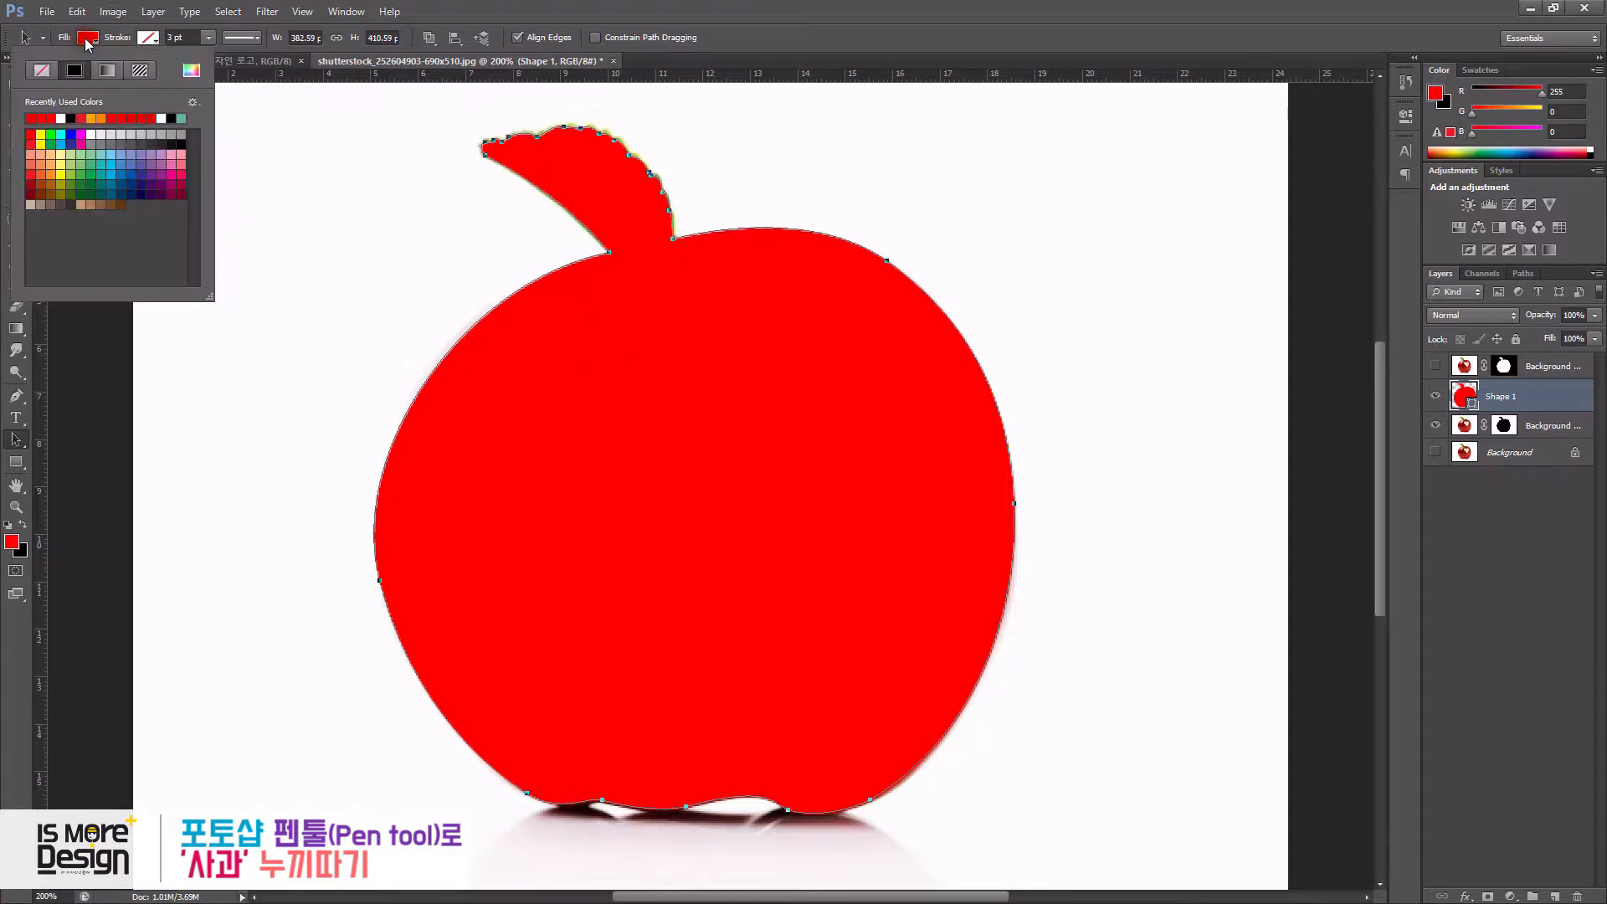
pyautogui.click(41, 70)
pyautogui.click(145, 39)
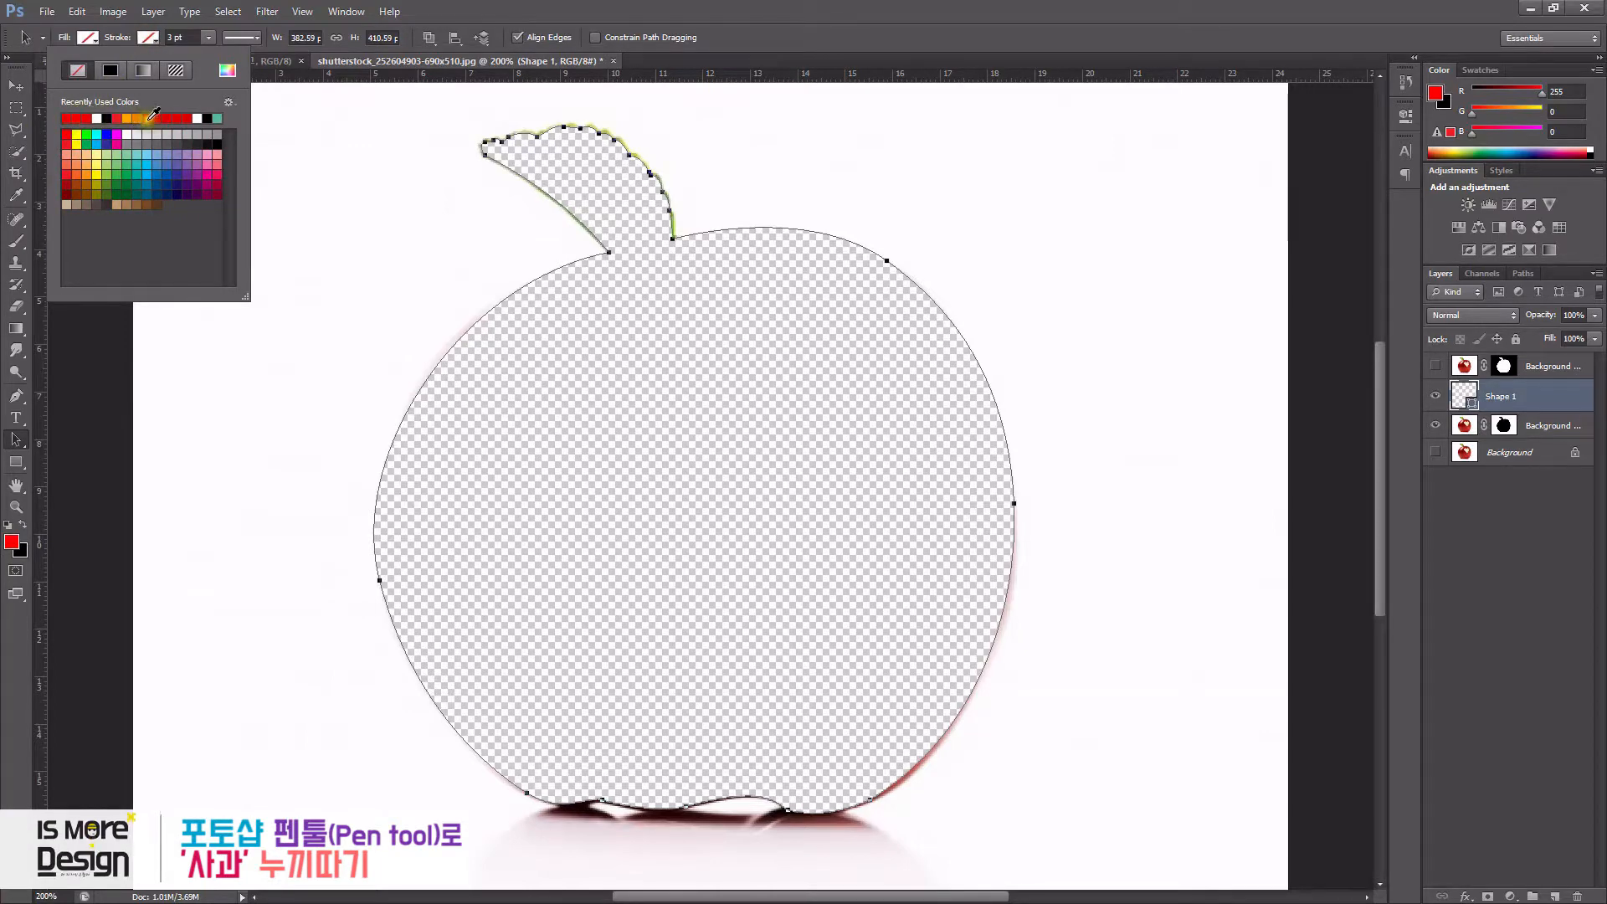
pyautogui.click(78, 118)
# - Set the shape's stroke width to 5 pt
pyautogui.click(188, 40)
pyautogui.click(208, 39)
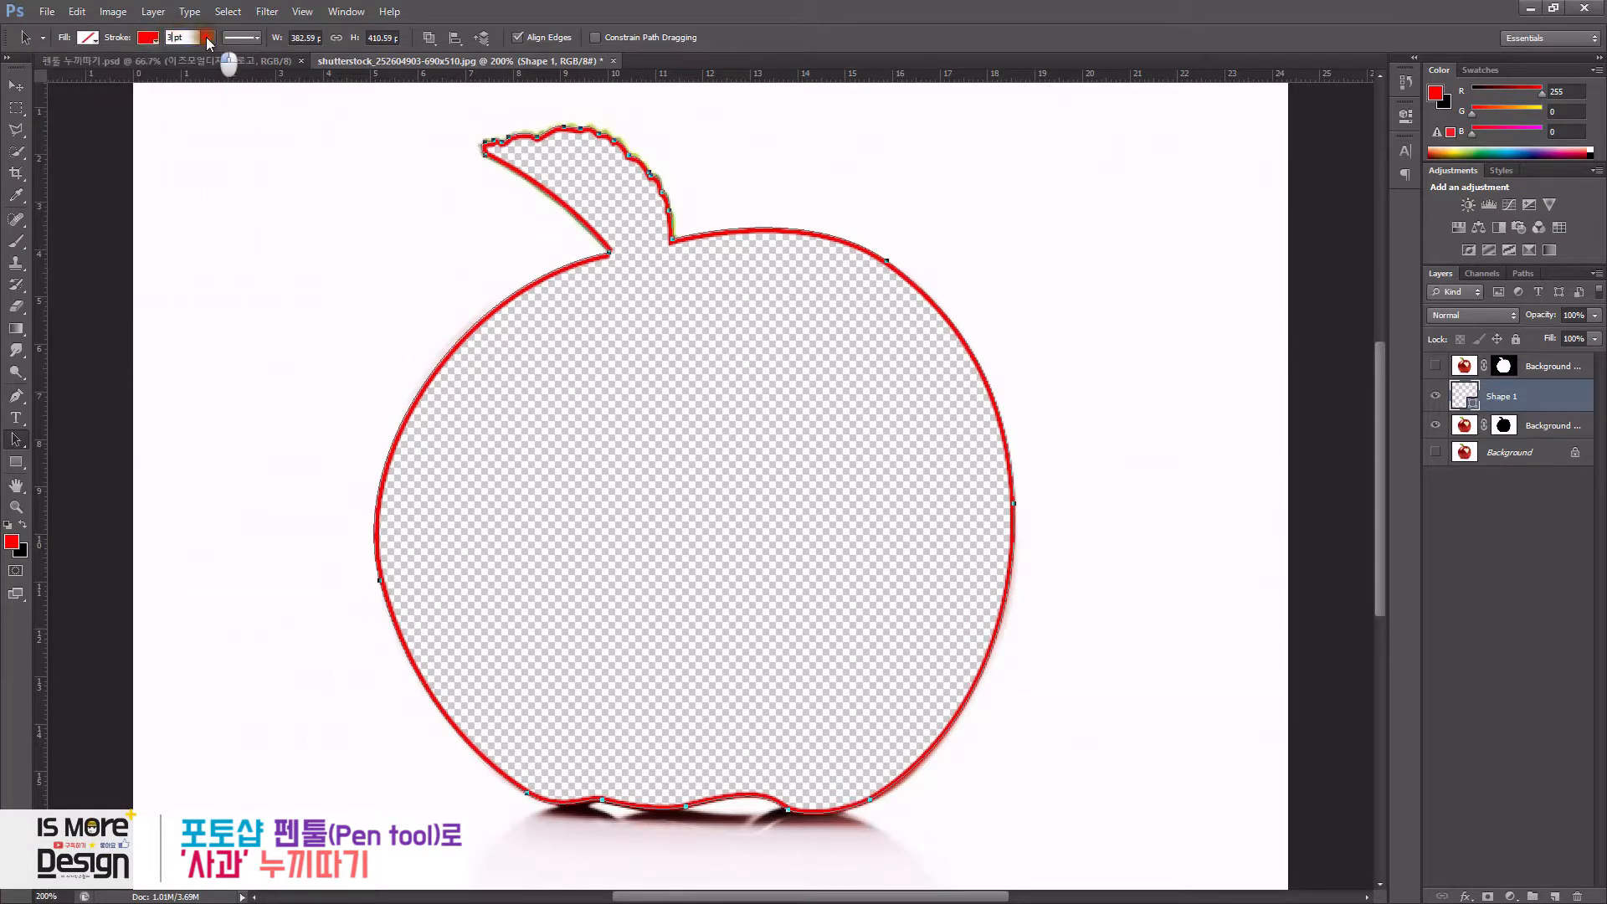
pyautogui.moveTo(208, 57); pyautogui.dragTo(218, 59)
pyautogui.doubleClick(189, 38)
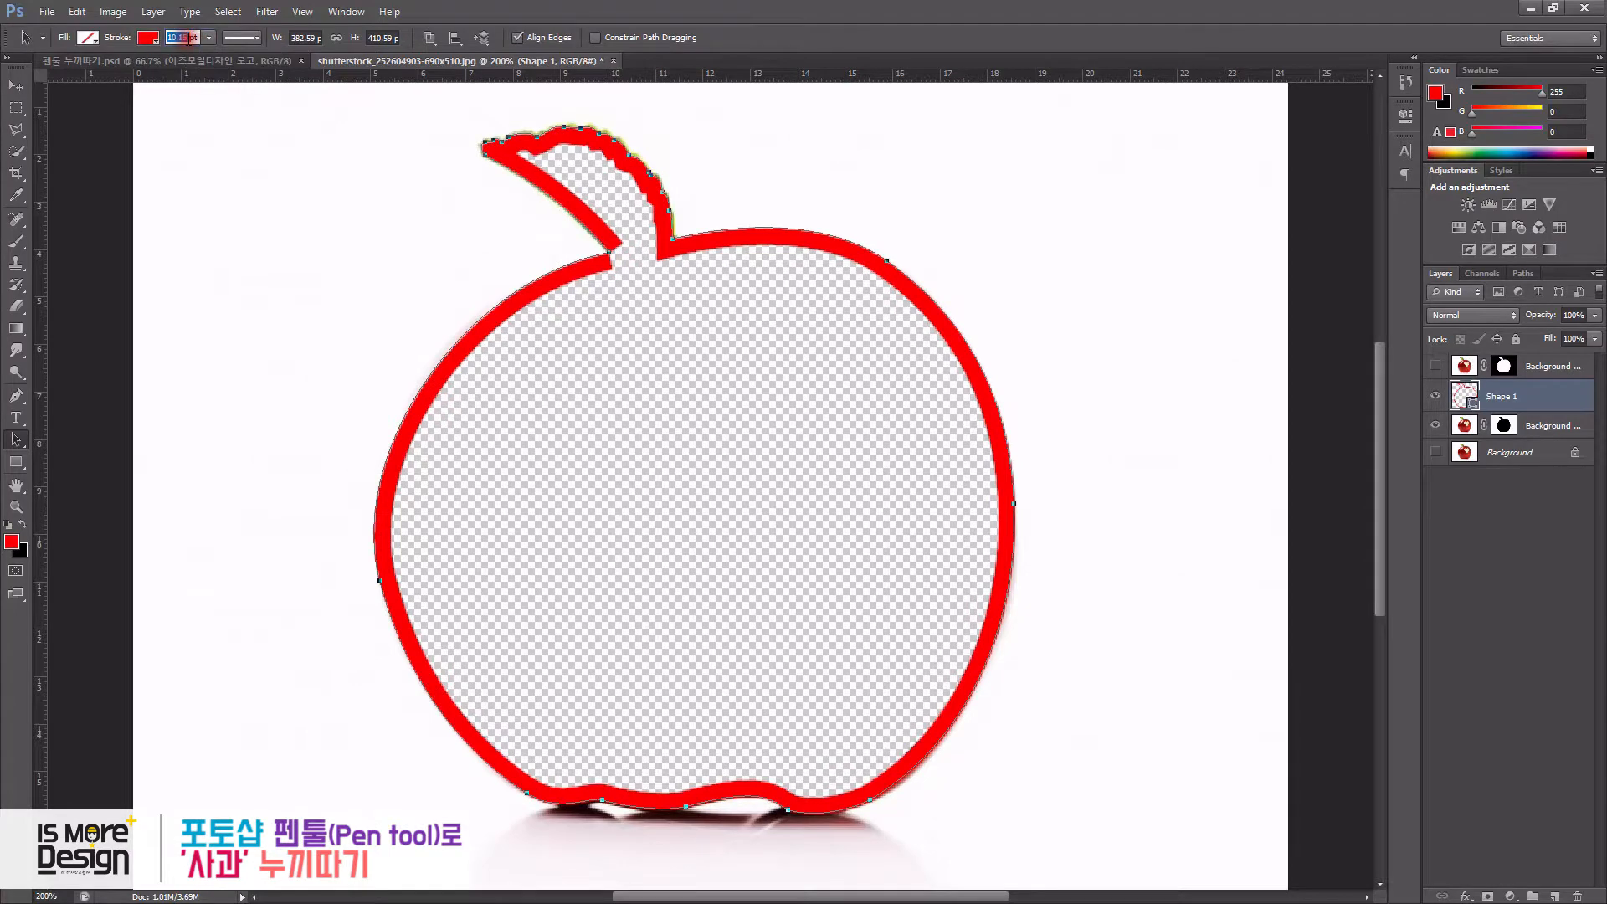
pyautogui.press('Return')
# - Switch to the thumbnail design document to compare, then return to the apple photo
pyautogui.click(247, 61)
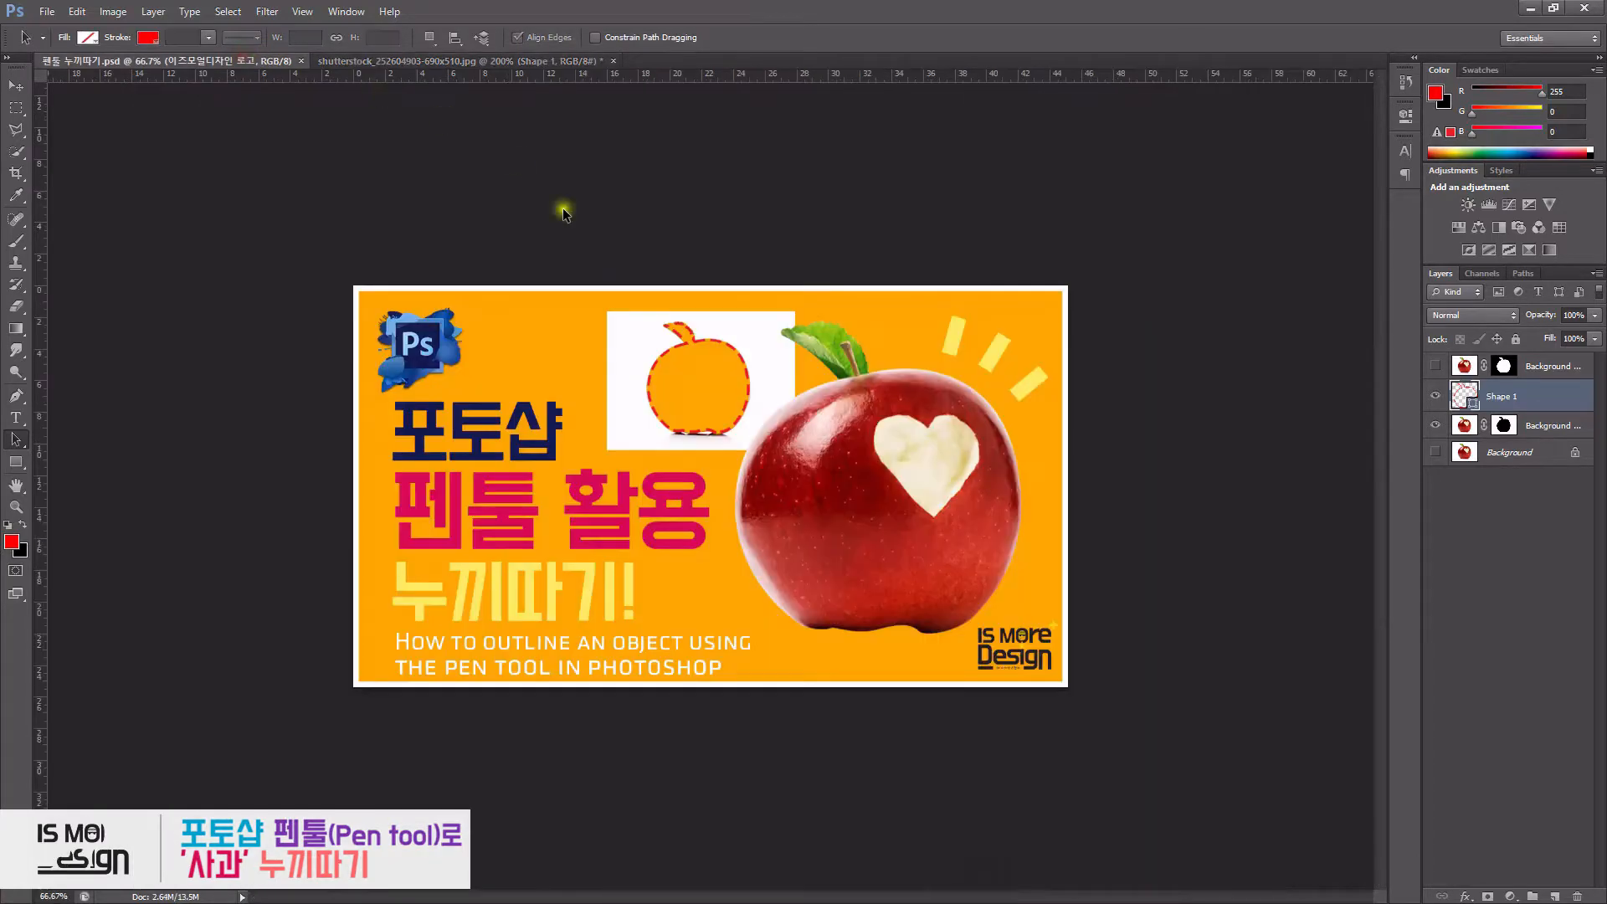
pyautogui.click(427, 61)
pyautogui.click(180, 38)
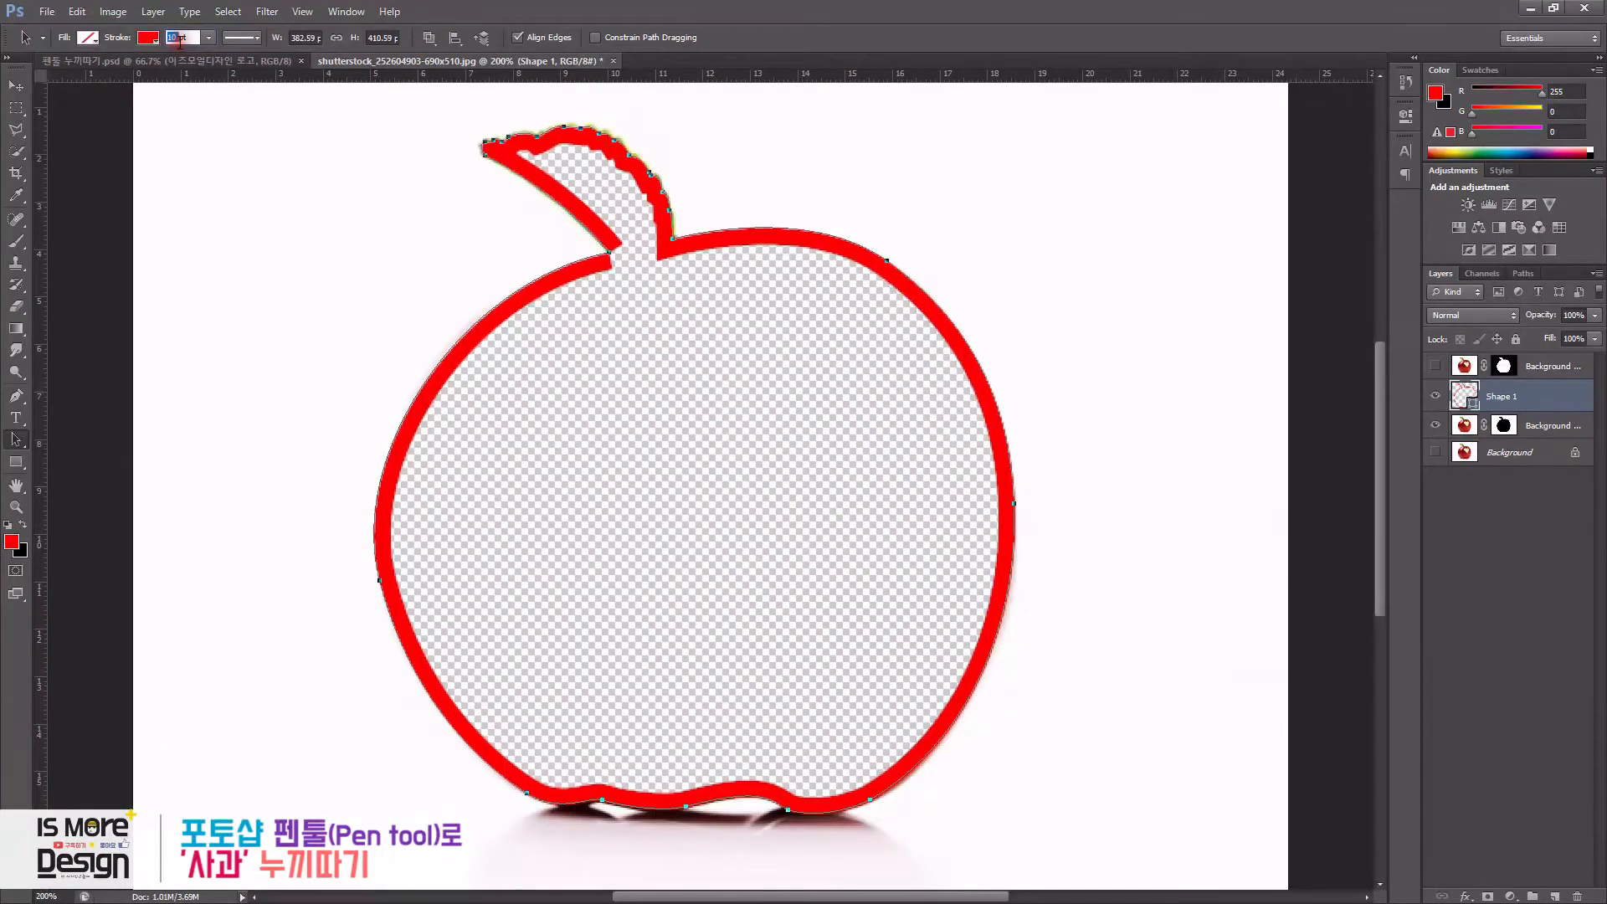
# - Change the shape's stroke to a dashed line aligned to the center of the path
pyautogui.click(249, 38)
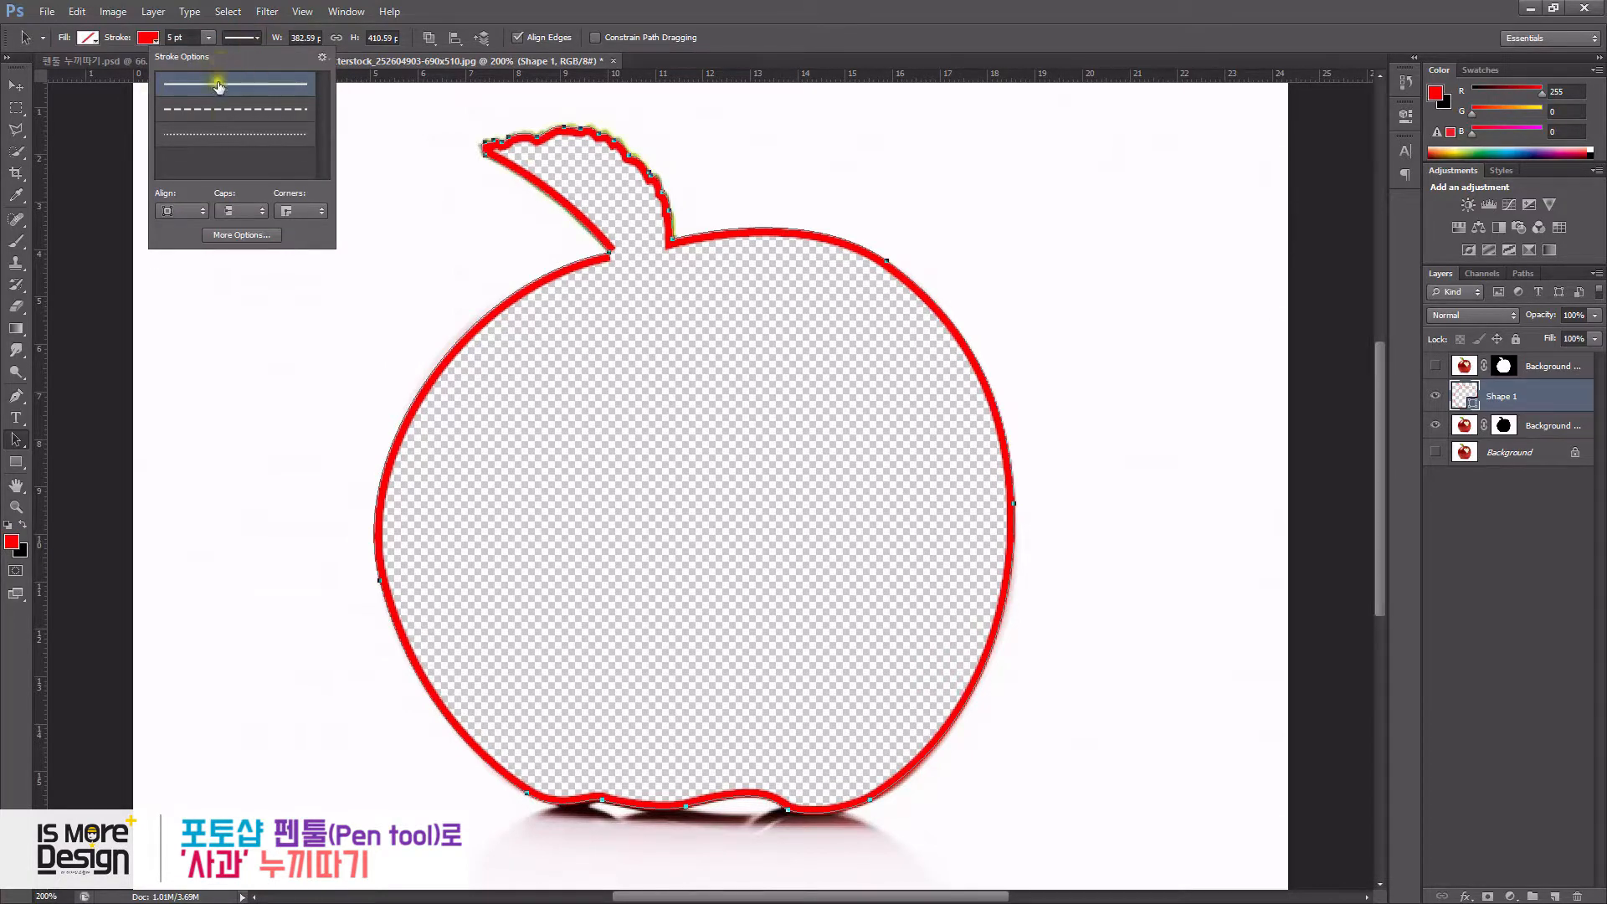
pyautogui.click(209, 110)
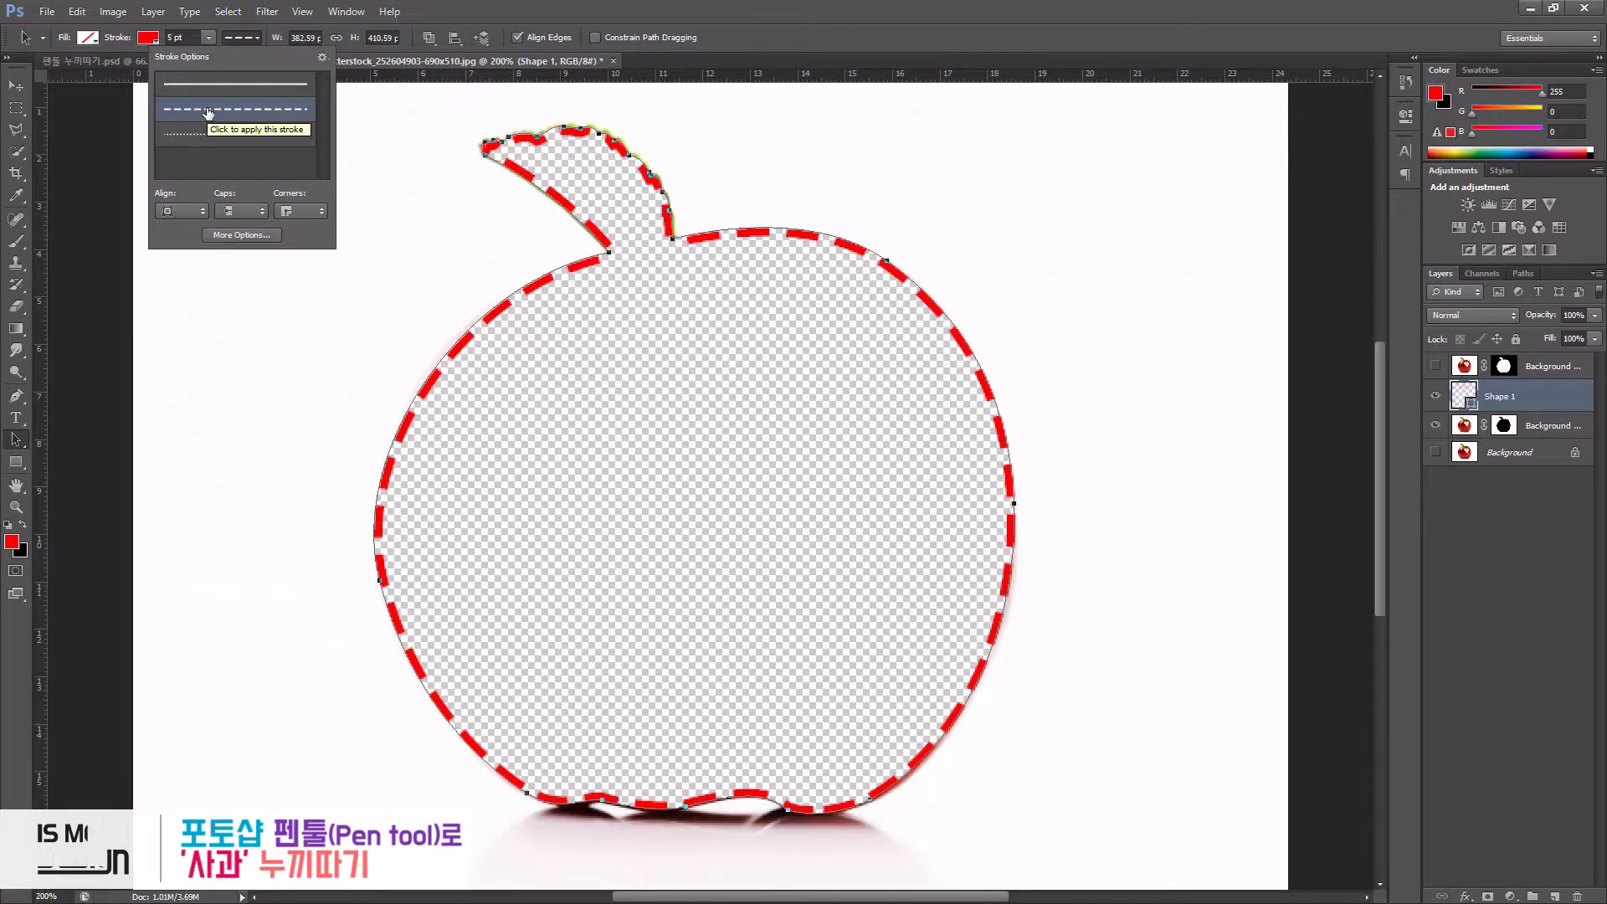
pyautogui.click(194, 86)
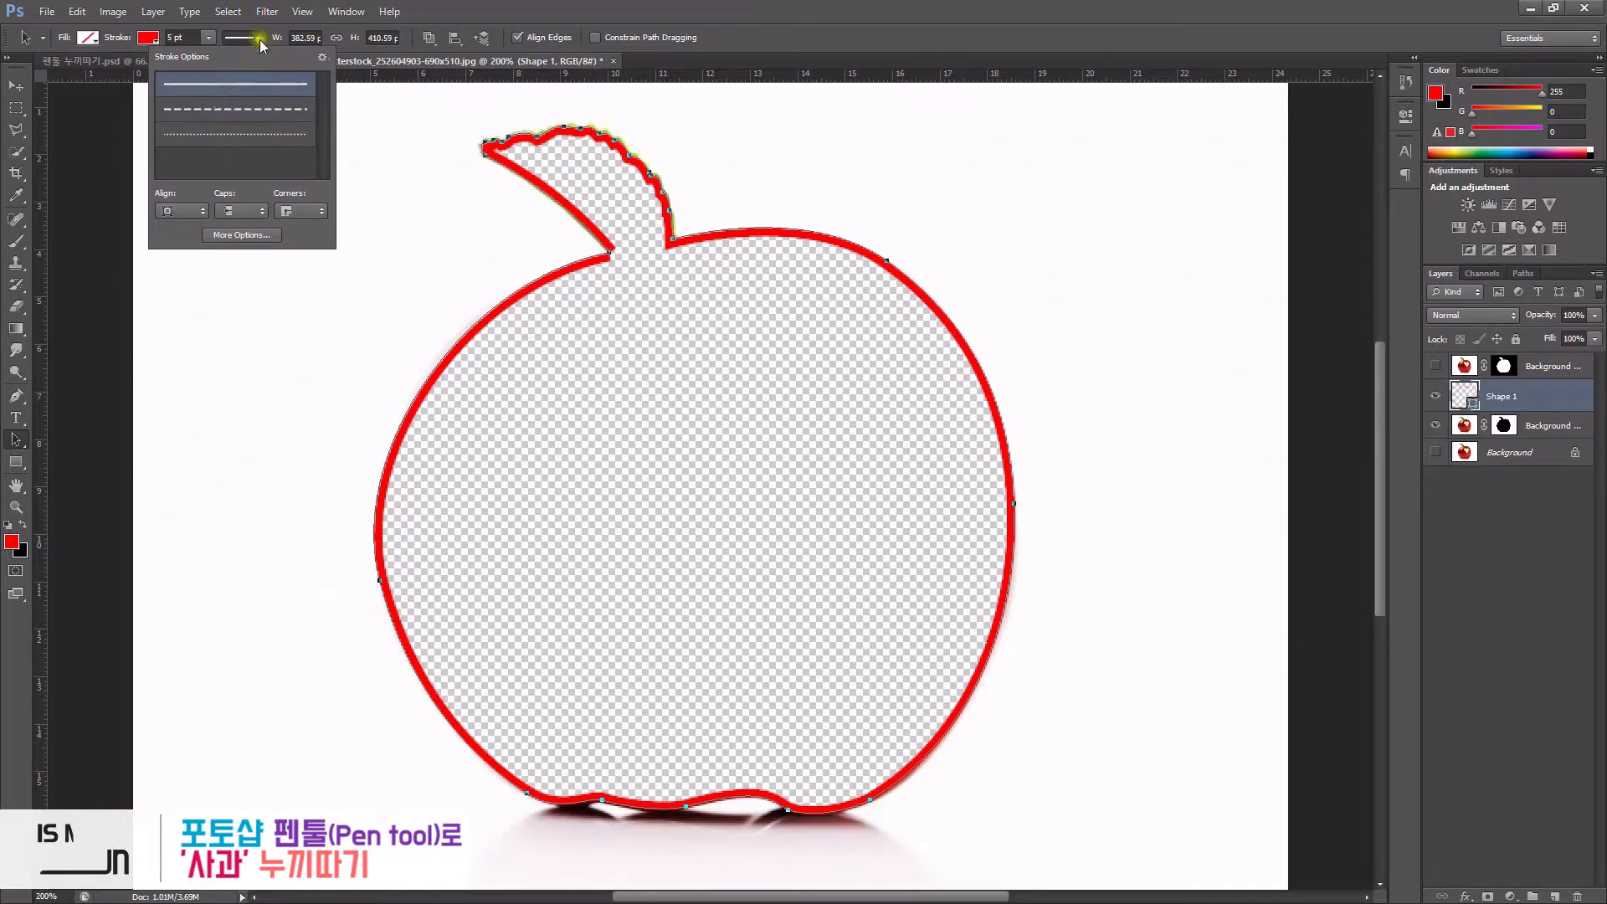
pyautogui.click(209, 110)
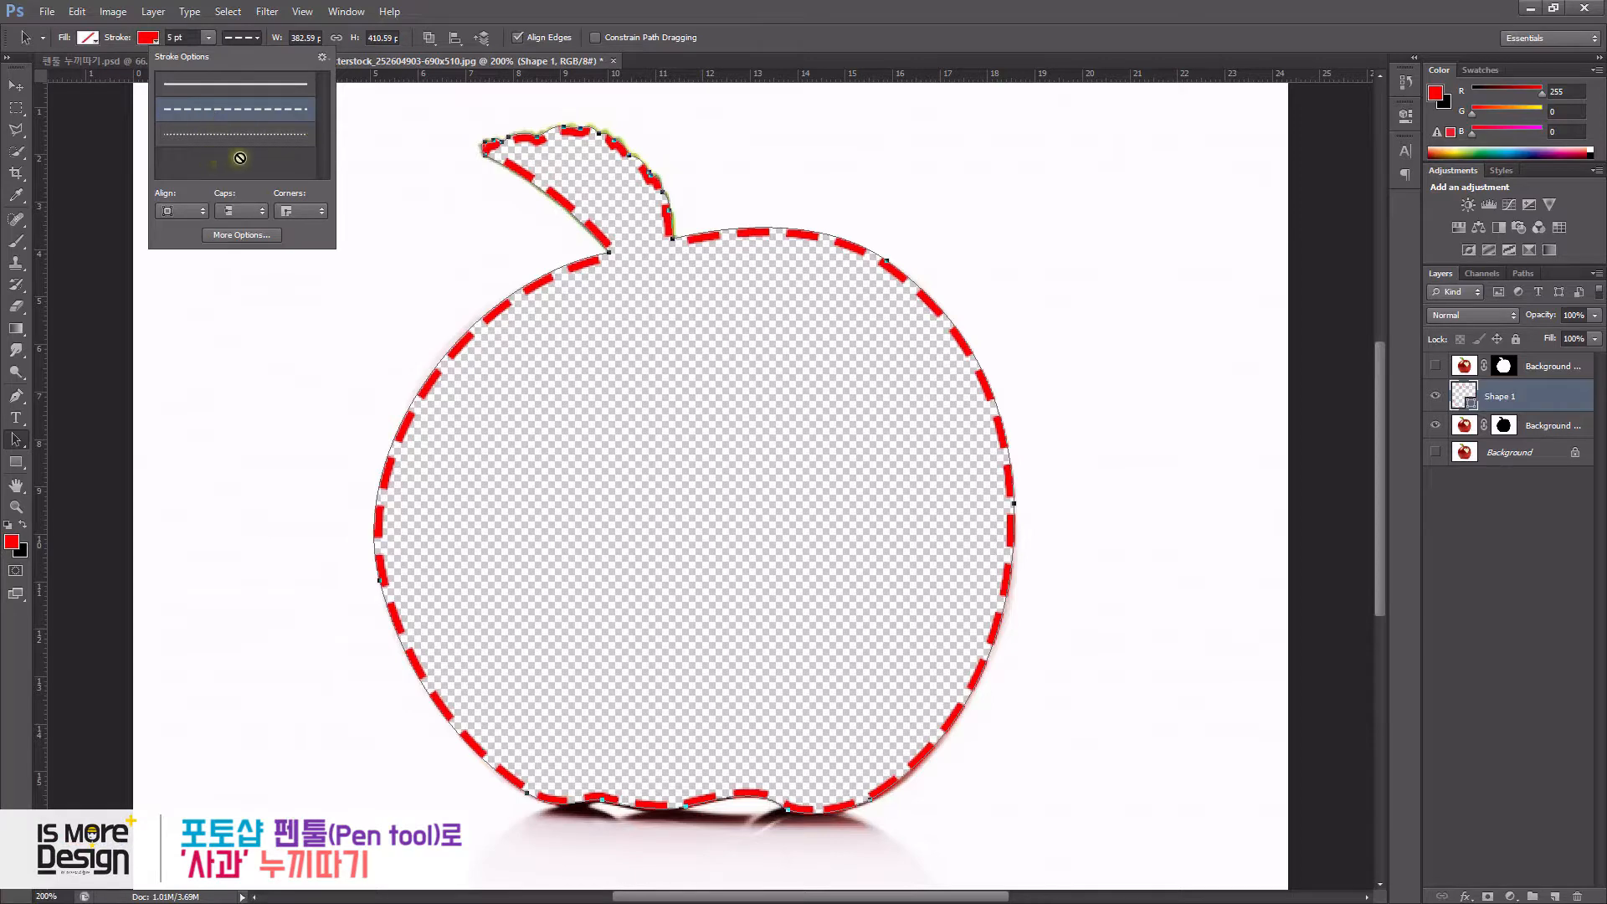
pyautogui.click(181, 211)
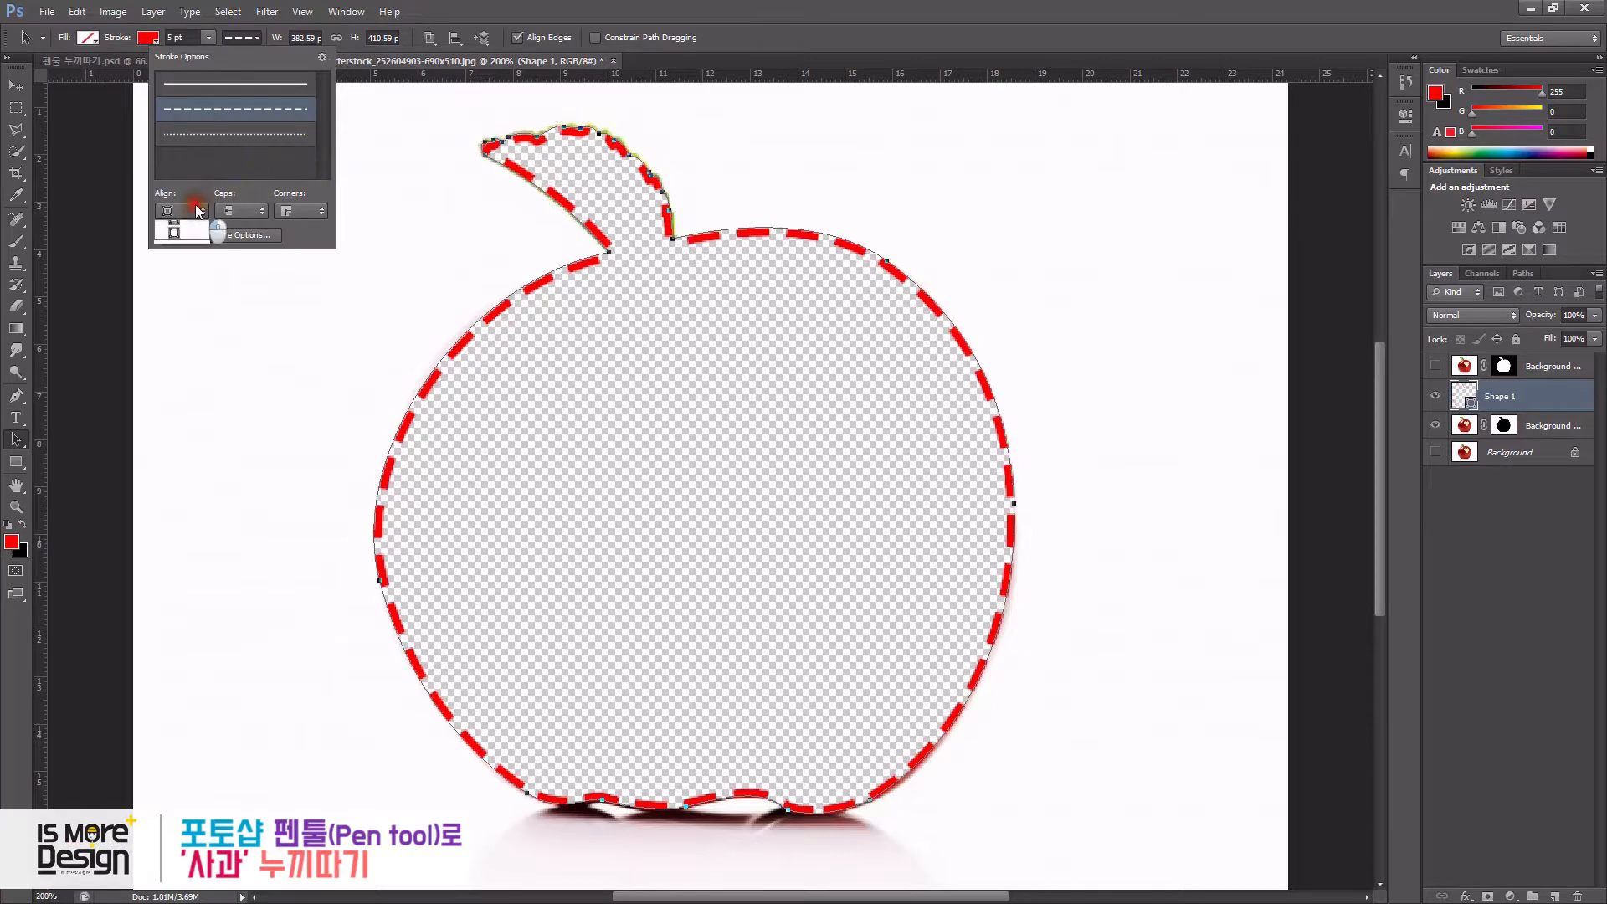
pyautogui.click(169, 252)
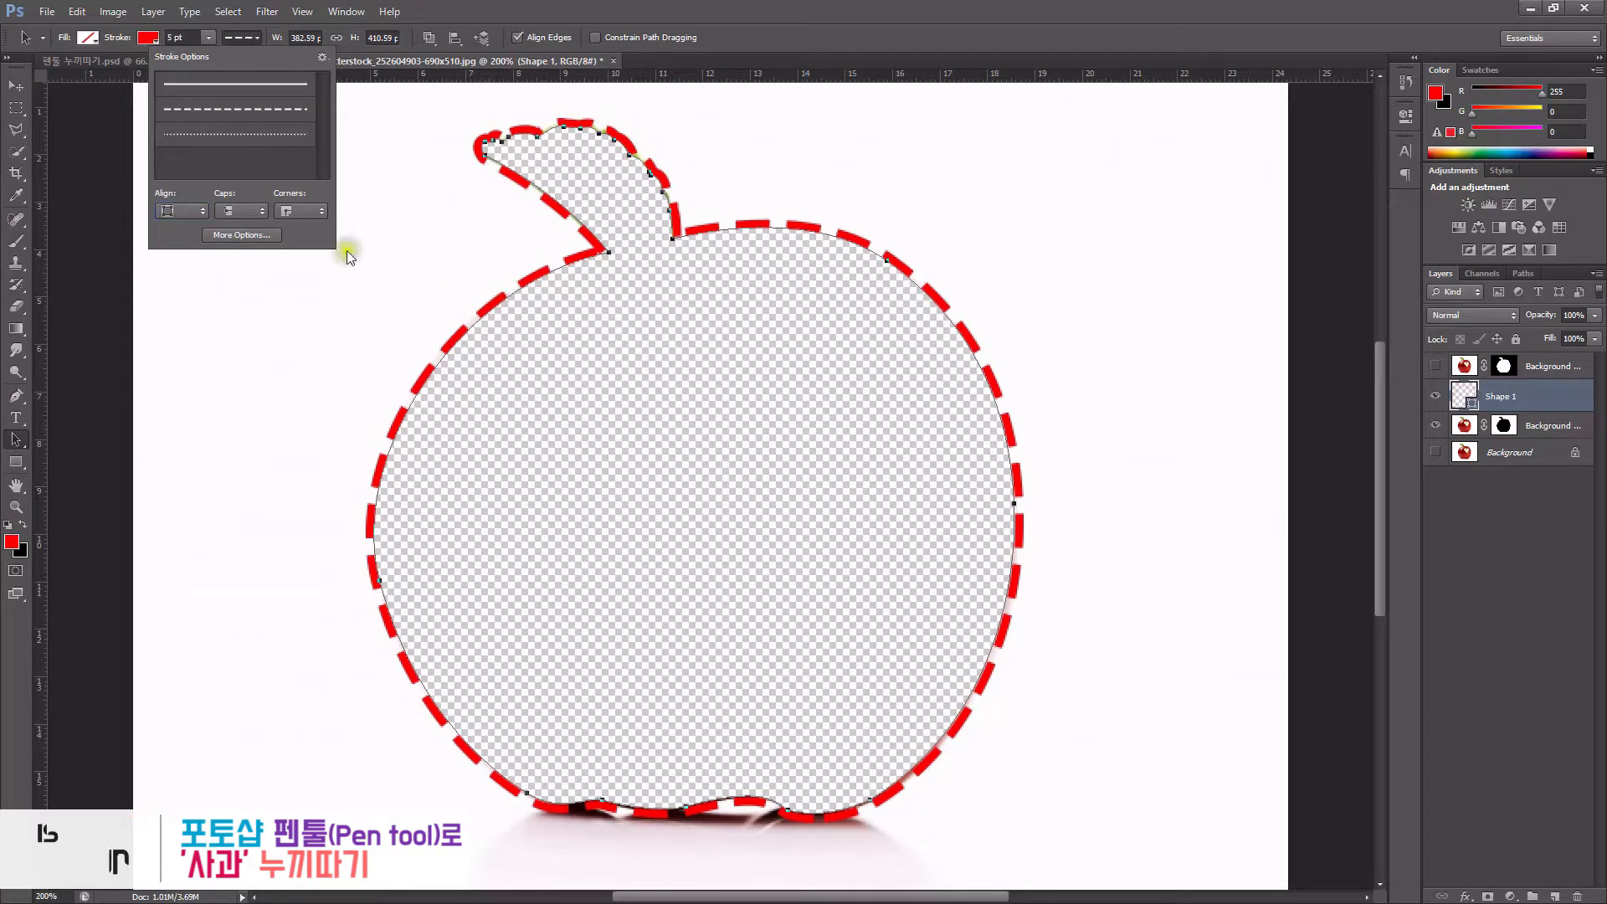
pyautogui.click(184, 211)
pyautogui.click(170, 238)
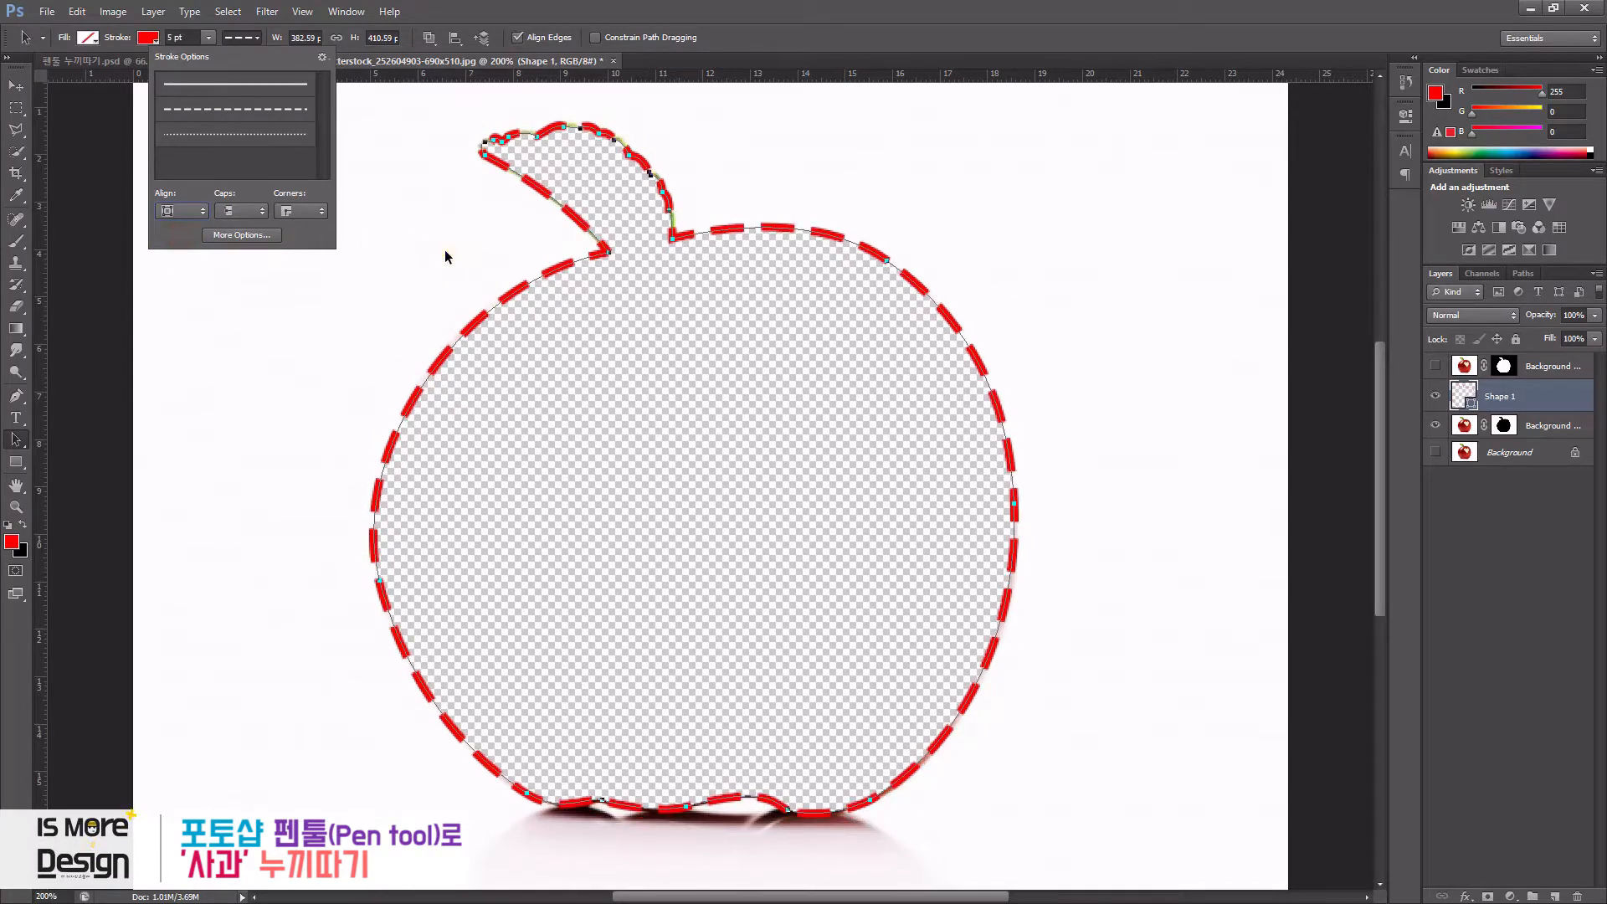
pyautogui.click(1052, 235)
pyautogui.click(728, 319)
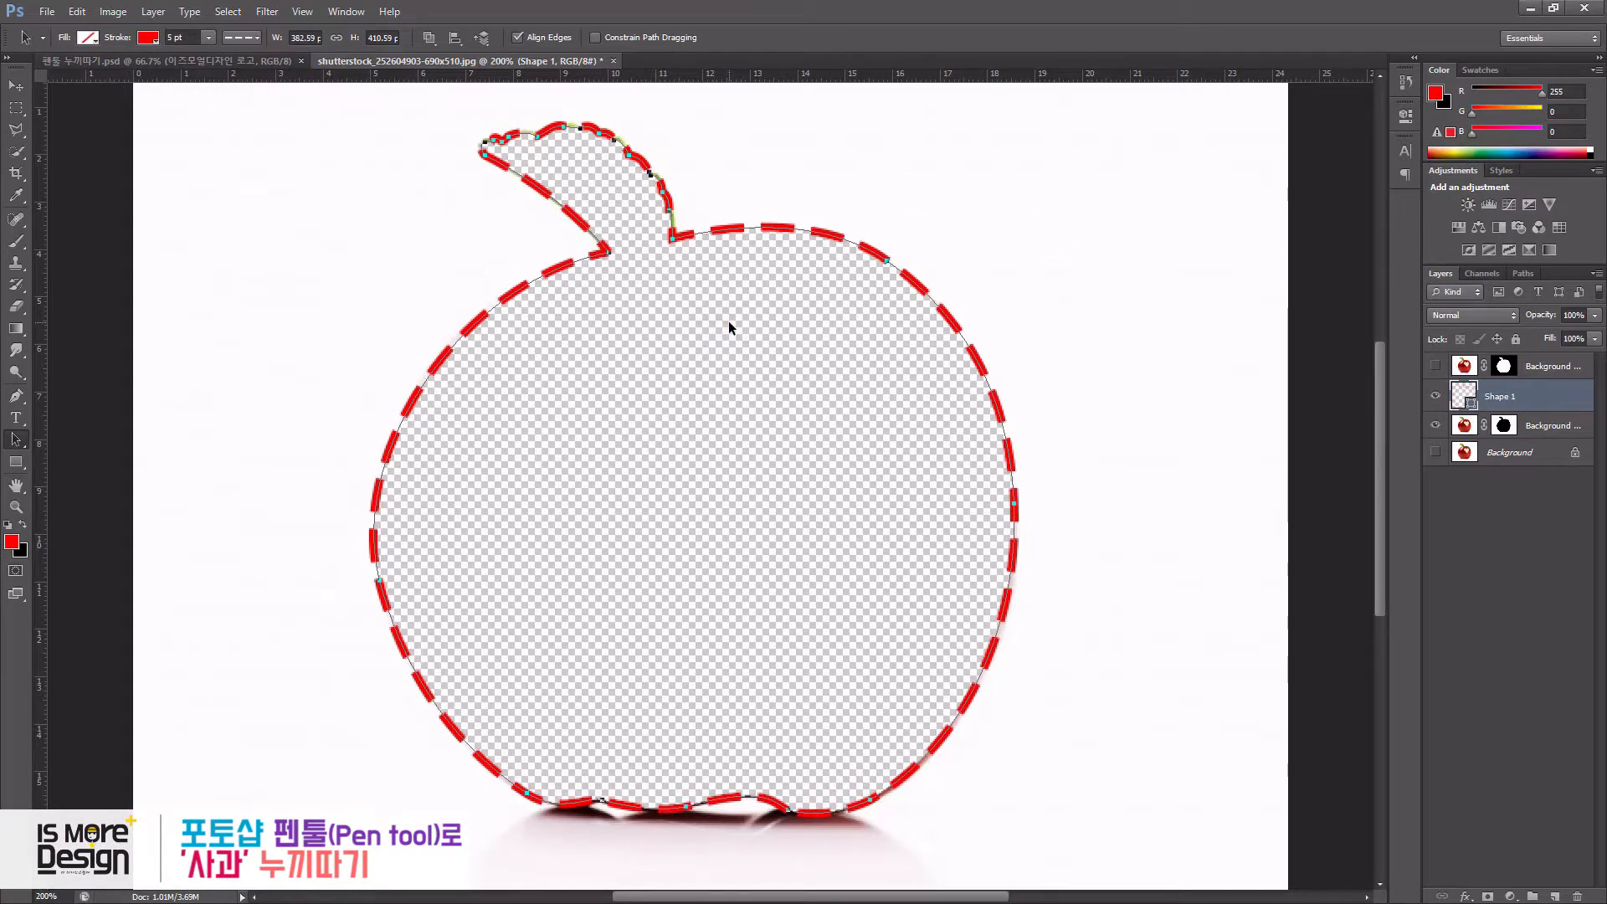
# - Hide the path outline and make the top masked apple layer visible
pyautogui.hotkey('ctrl', 'h')
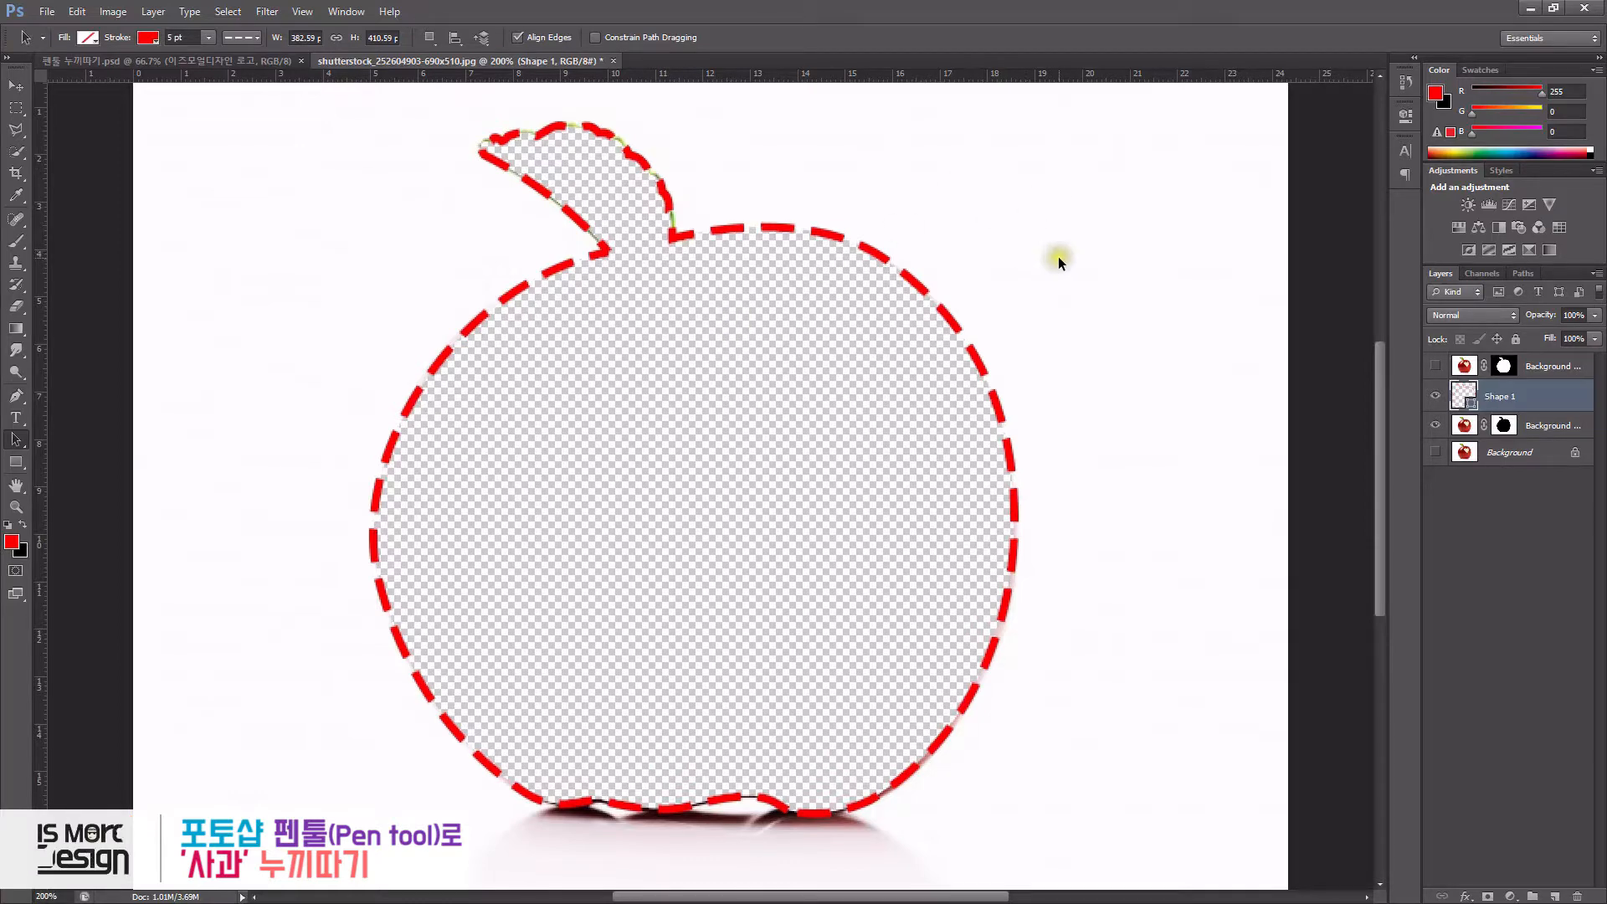
pyautogui.click(1500, 396)
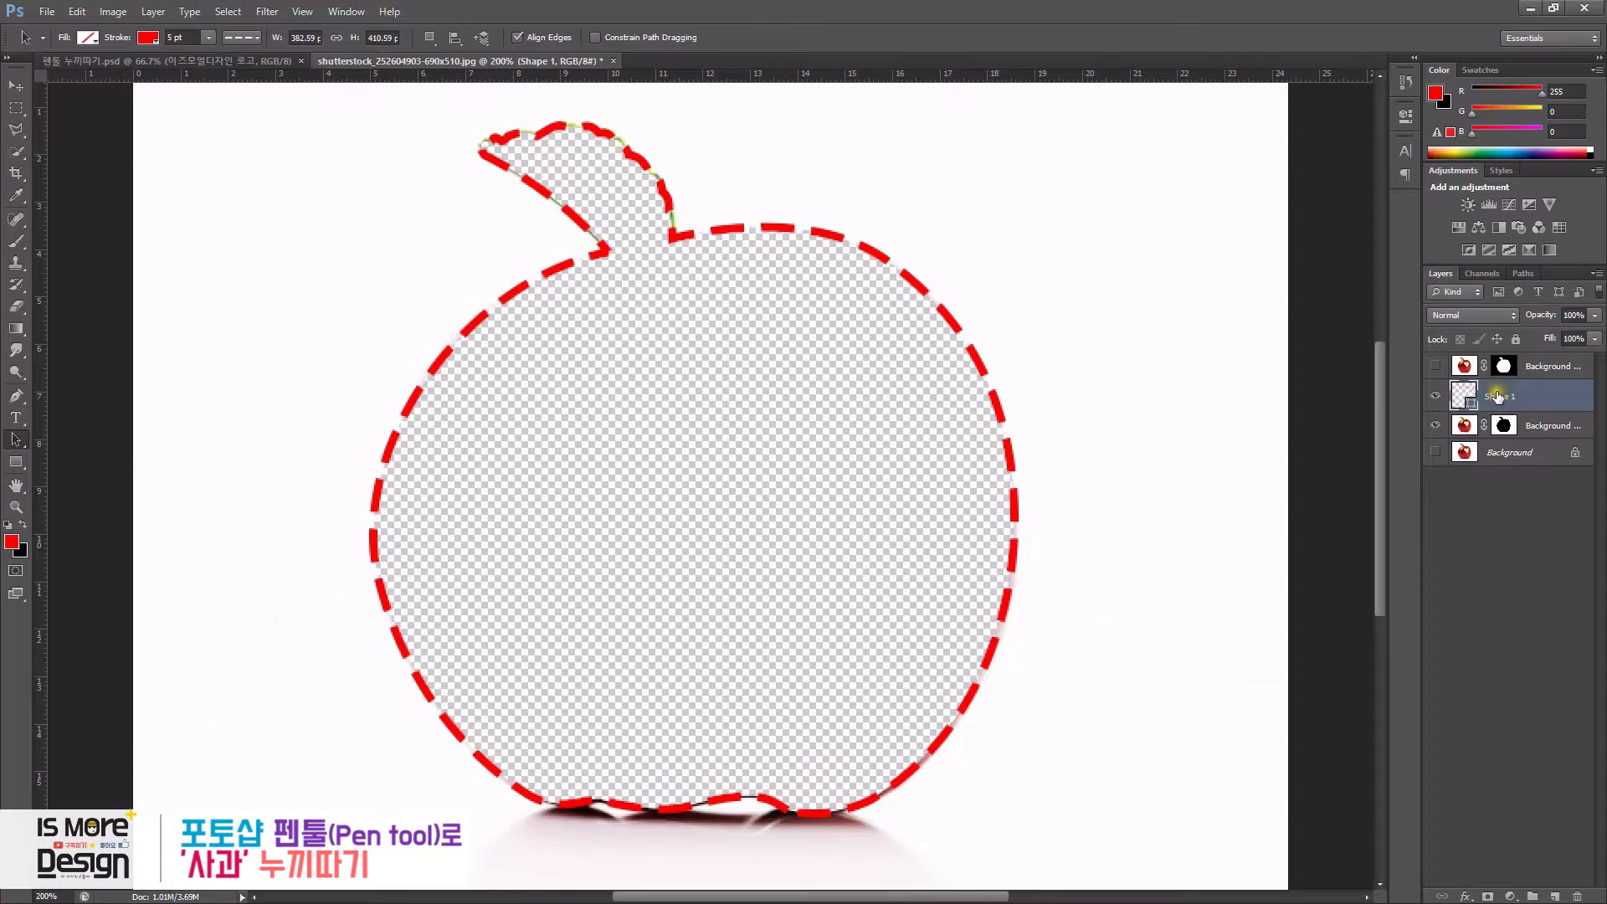
pyautogui.click(1436, 365)
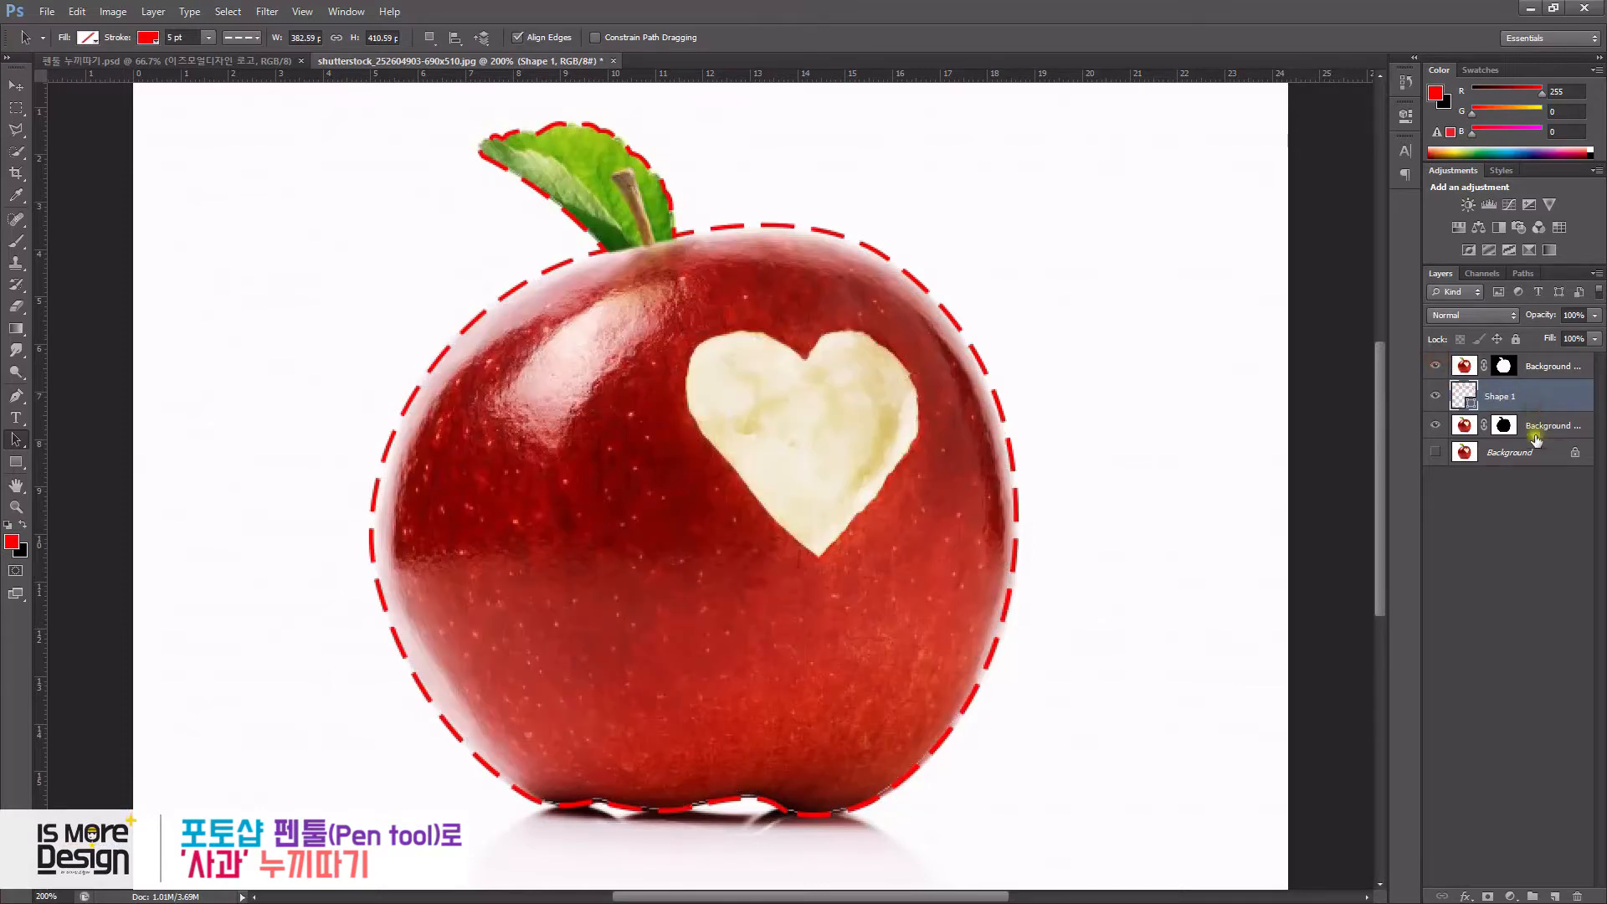
# - Select the dashed shape layer together with the lower masked apple layer
pyautogui.click(255, 61)
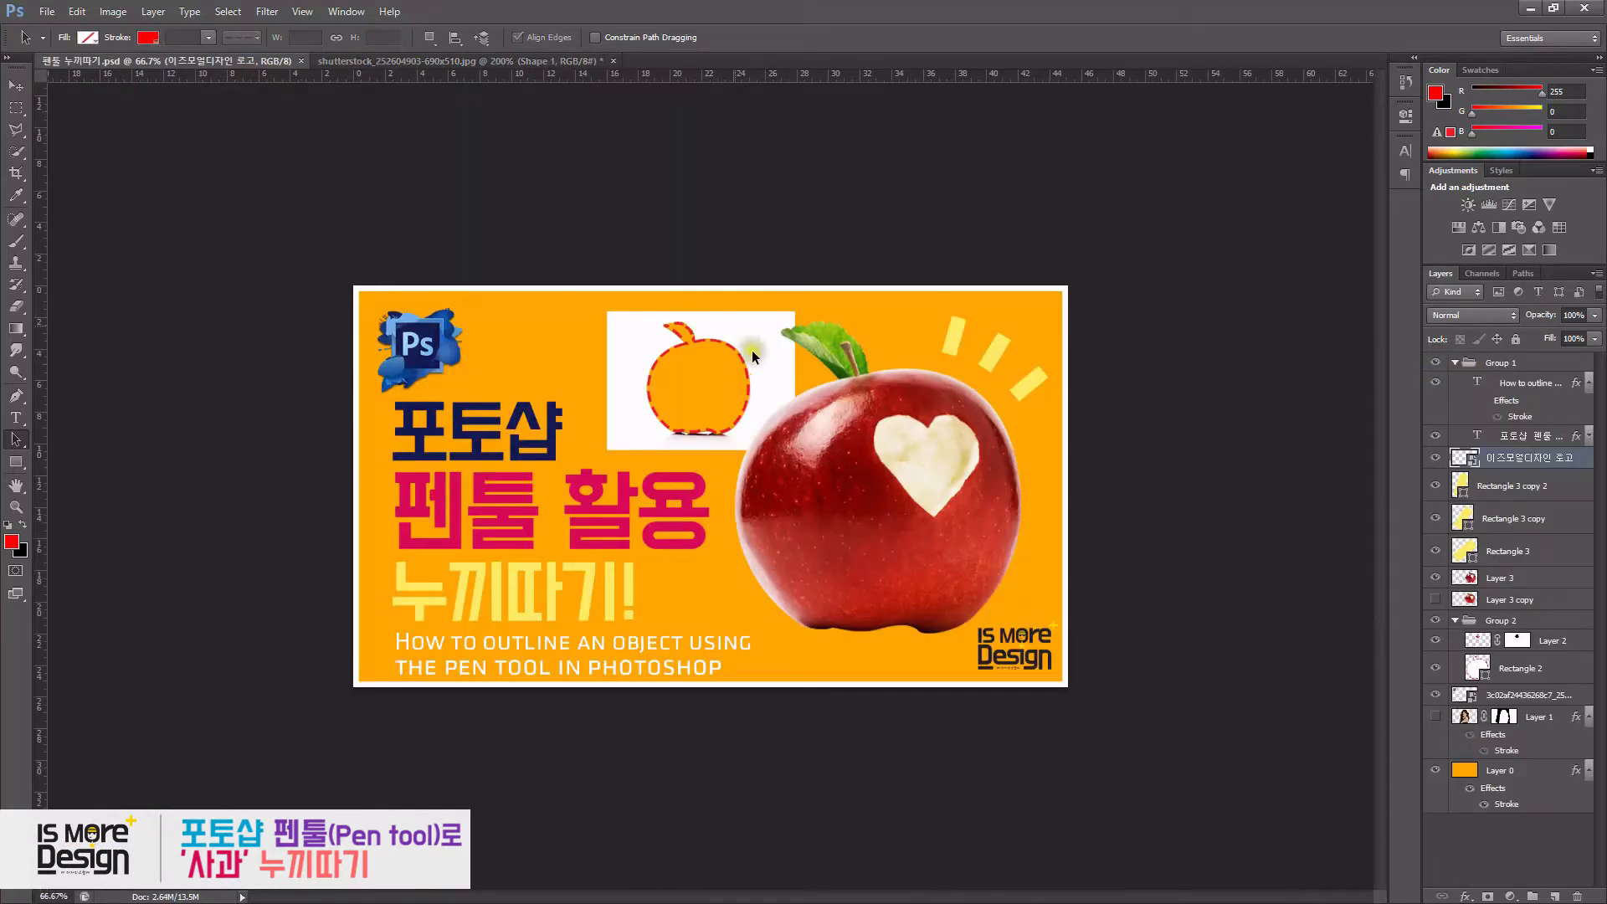
pyautogui.click(457, 65)
pyautogui.click(1530, 412)
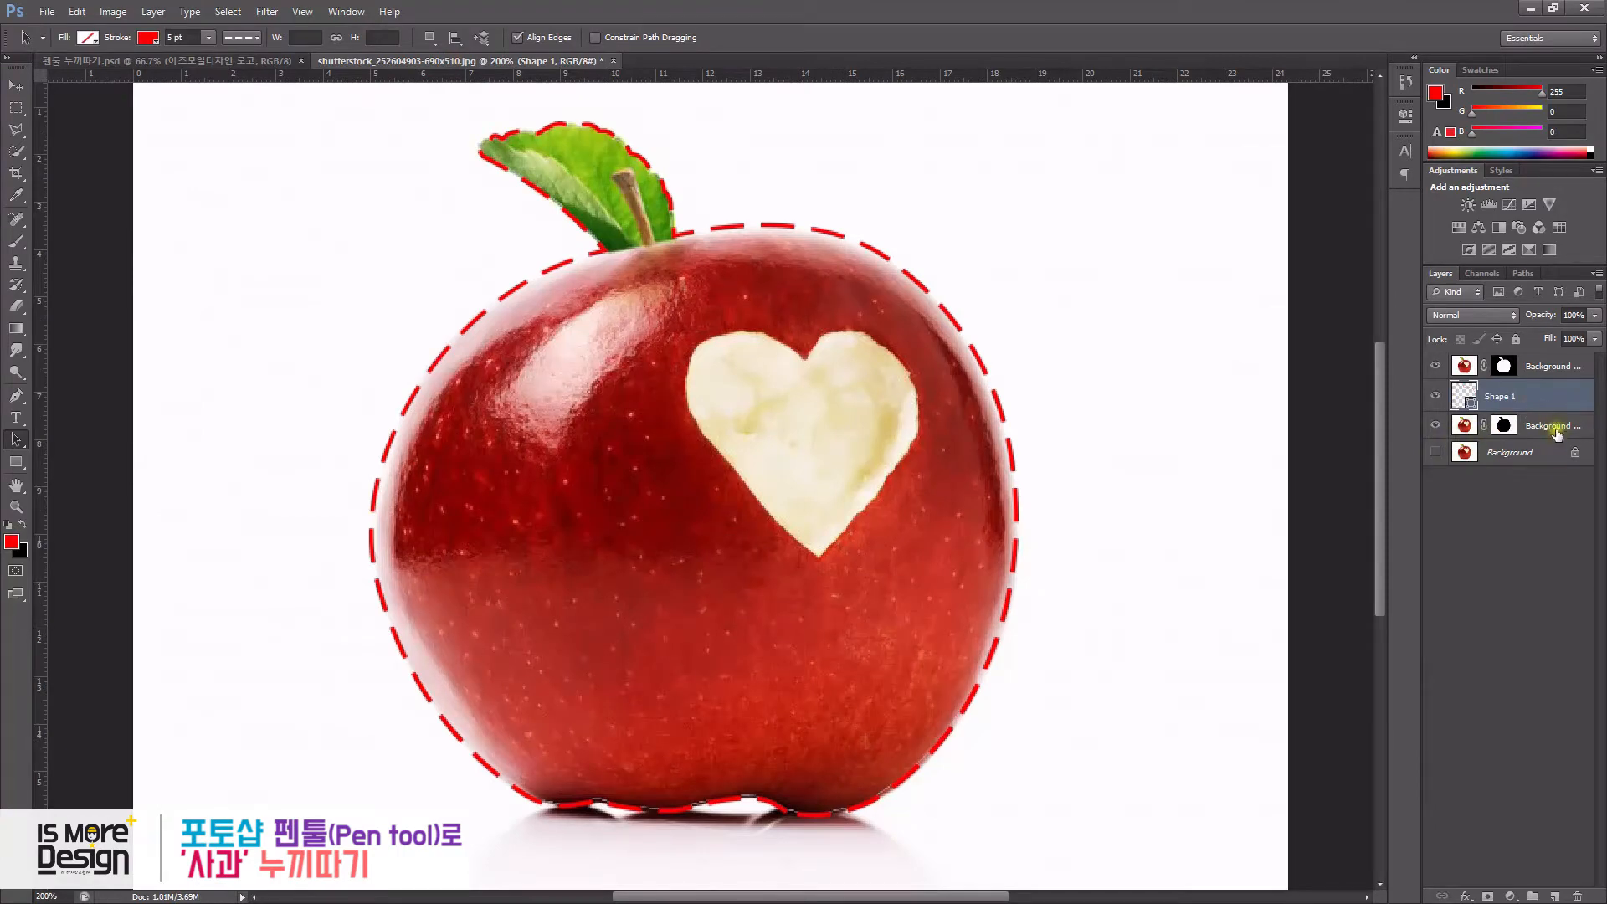
pyautogui.click(1555, 426)
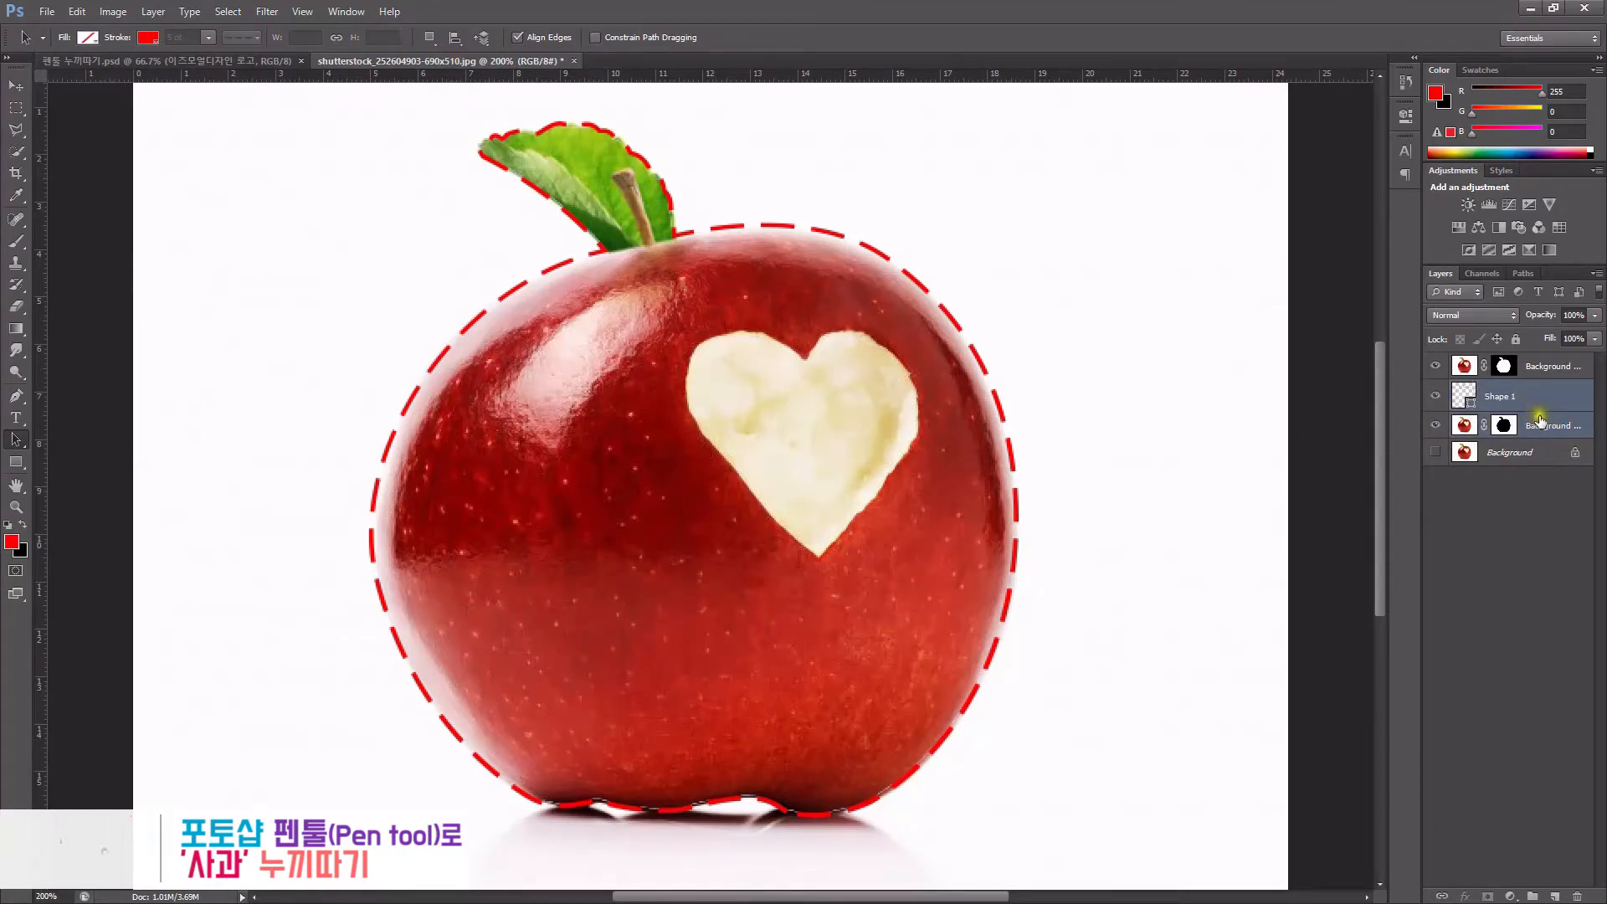
pyautogui.click(1503, 400)
pyautogui.click(251, 67)
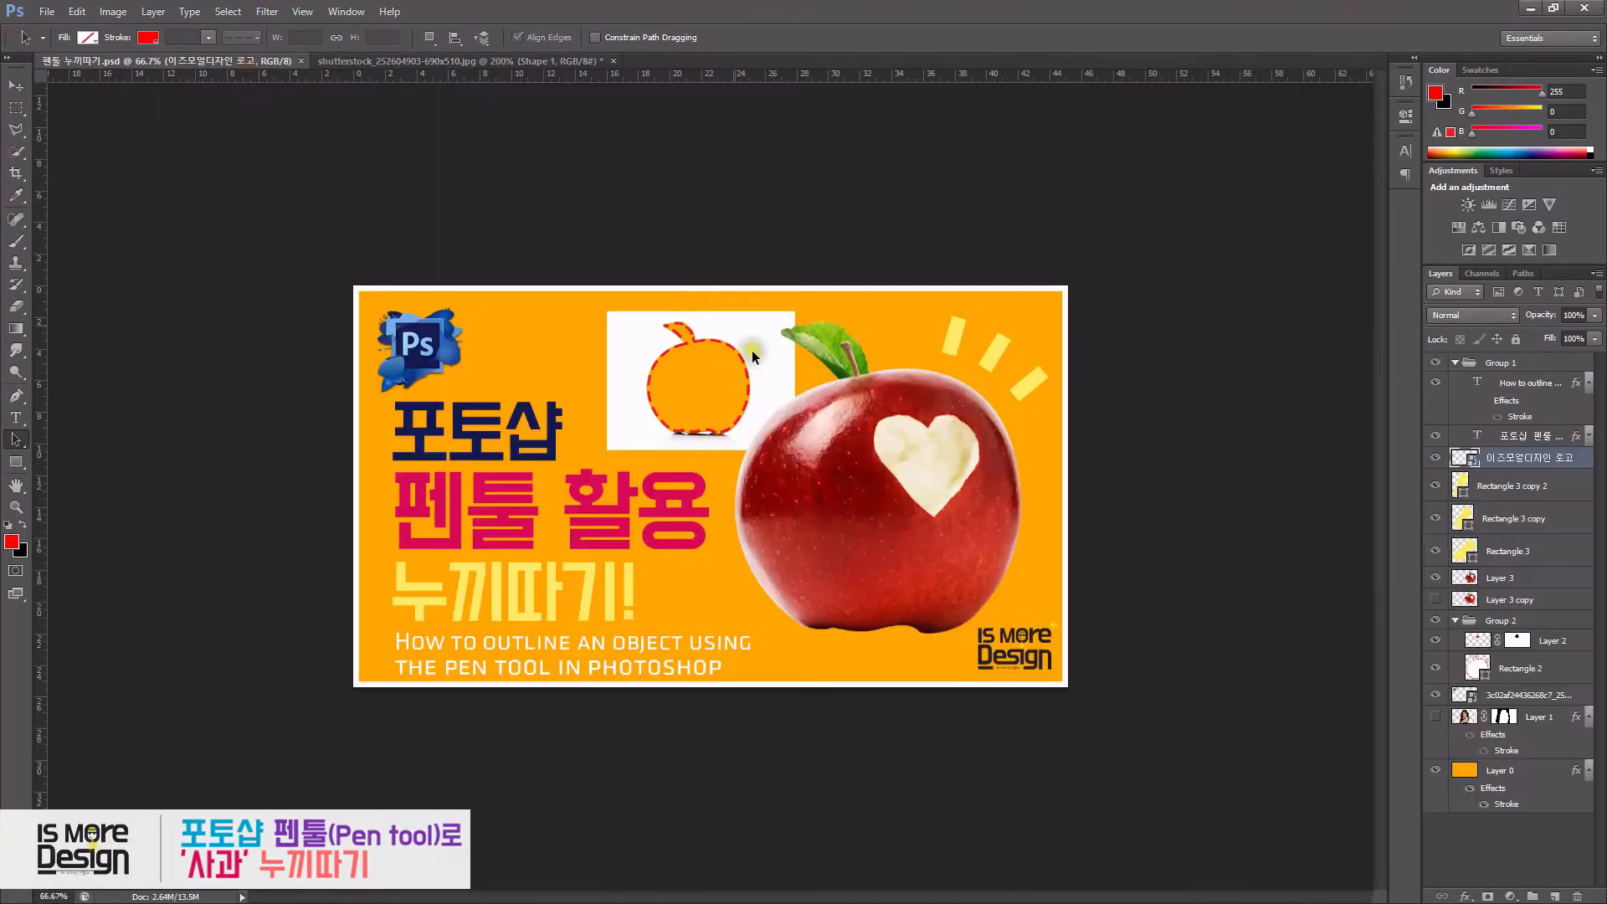
pyautogui.click(455, 63)
pyautogui.keyDown('shift'); pyautogui.click(1557, 432); pyautogui.keyUp('shift')
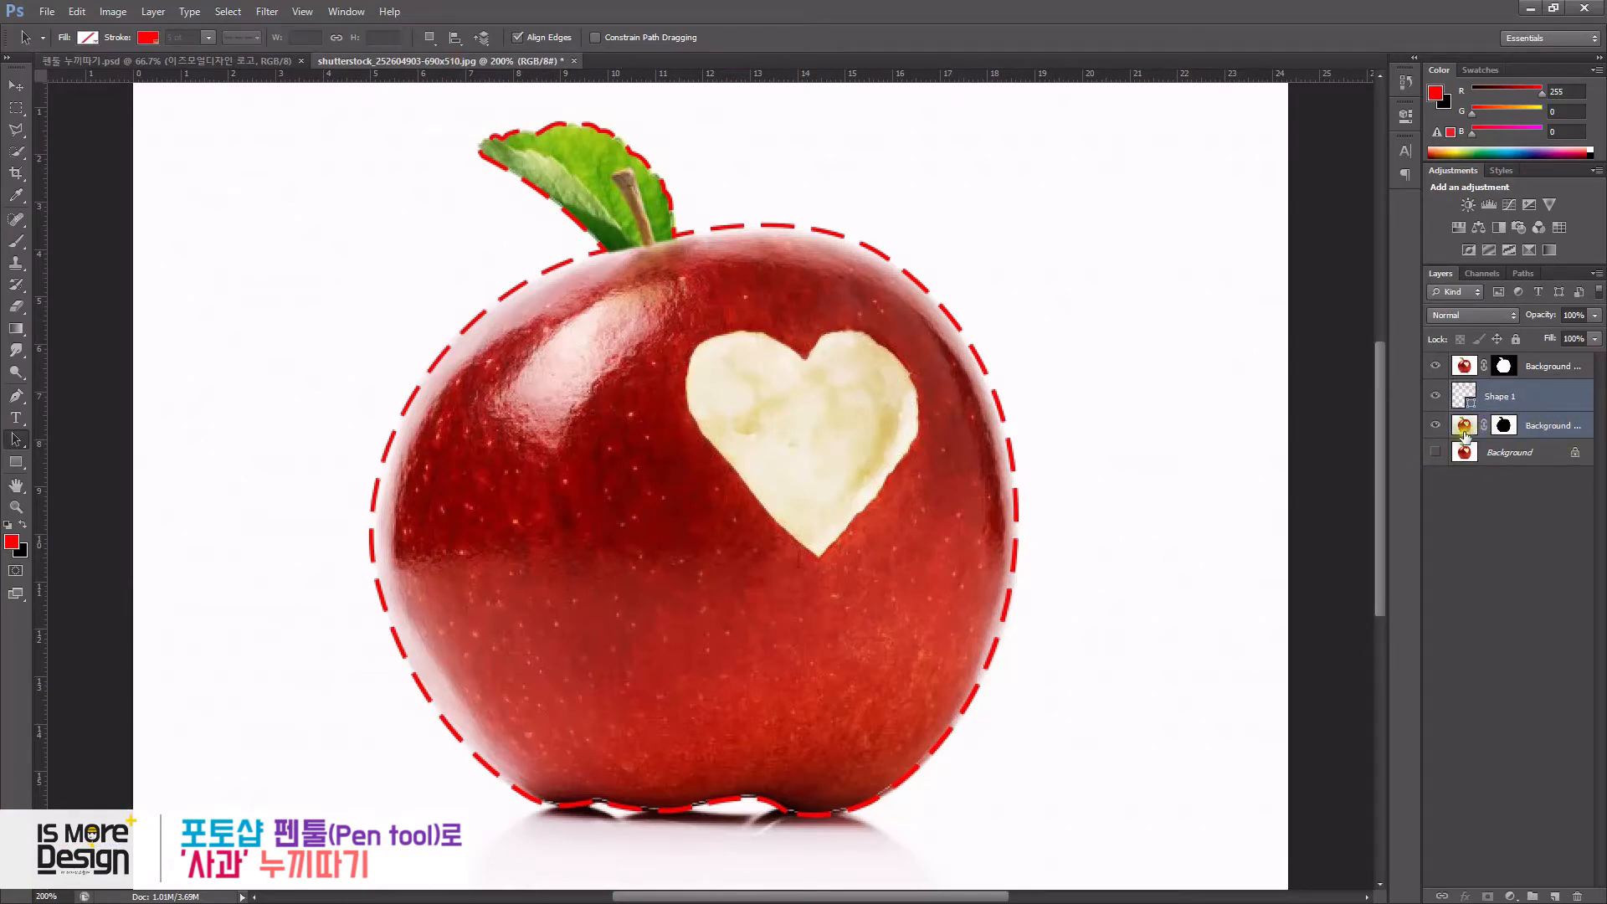
# - Free Transform the selected layers, scaling them to about 65% and moving them down-left
pyautogui.hotkey('ctrl', 't')
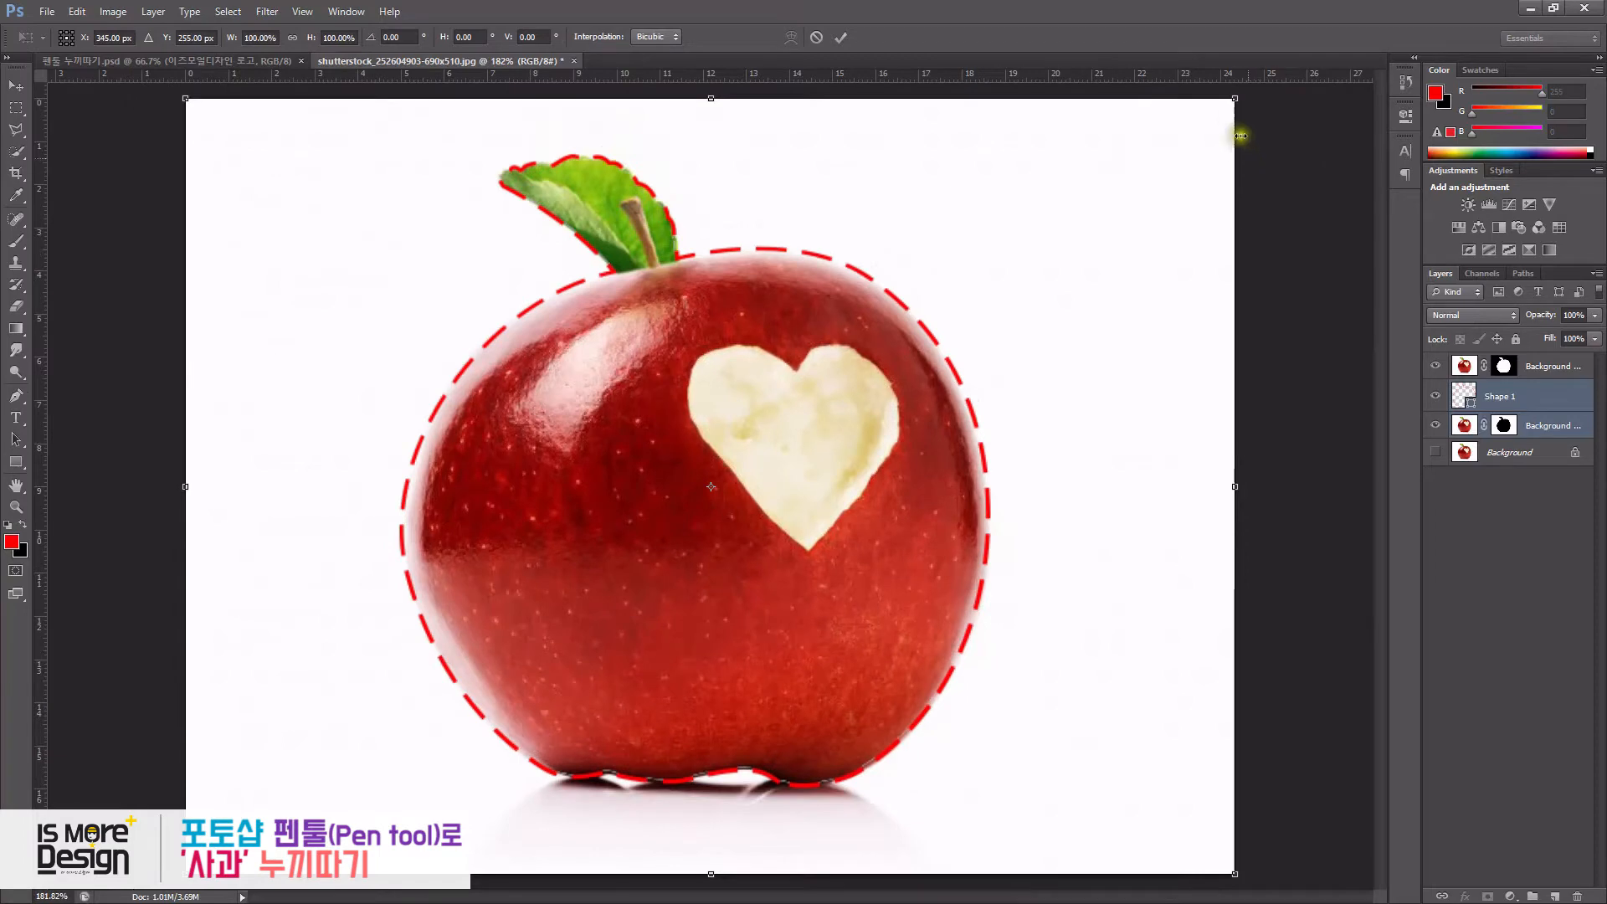
pyautogui.scroll(-1, 1232, 103)
pyautogui.moveTo(1234, 99); pyautogui.dragTo(1046, 232)
pyautogui.moveTo(926, 334); pyautogui.dragTo(770, 440)
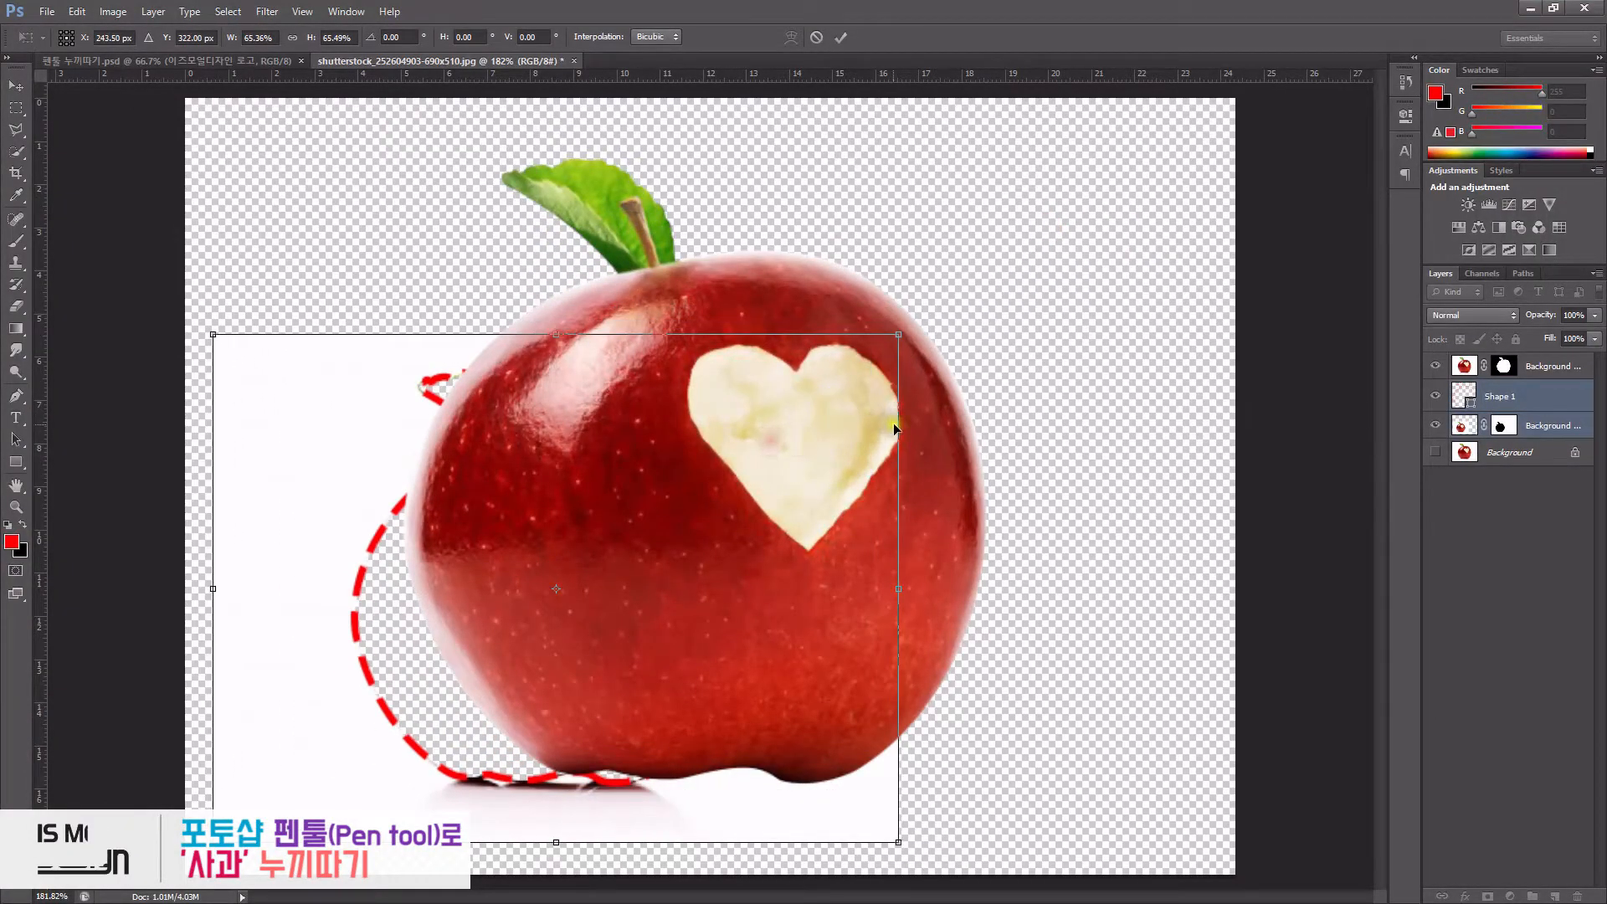
pyautogui.press('Return')
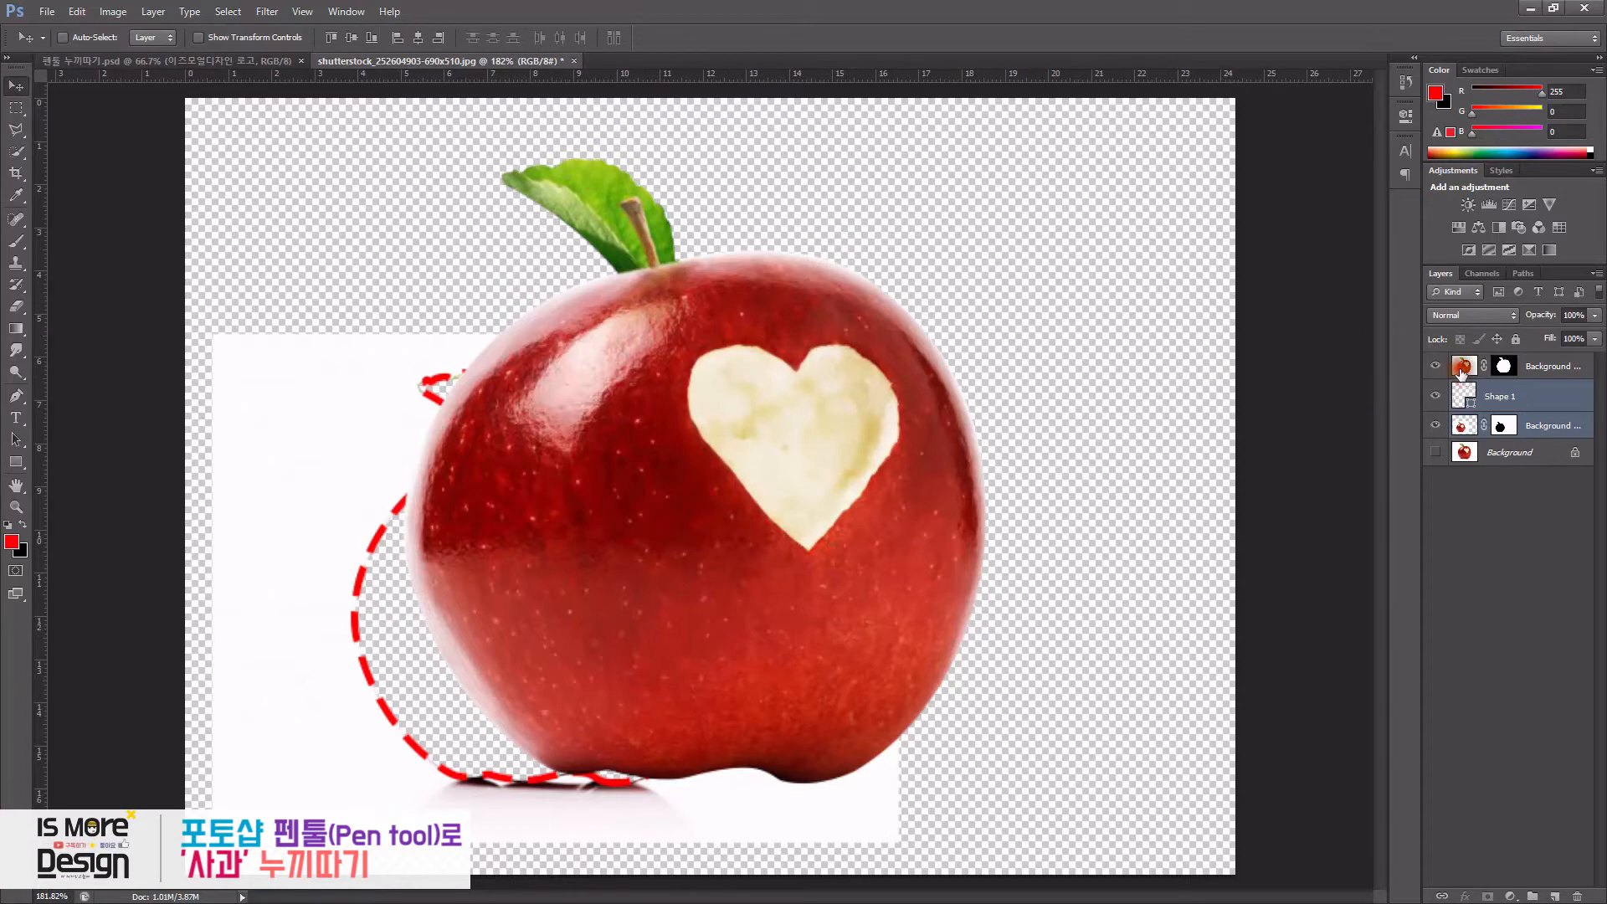
# - Select the top masked apple layer and move it toward the right
pyautogui.click(1465, 366)
pyautogui.moveTo(754, 495); pyautogui.dragTo(945, 467)
pyautogui.click(243, 62)
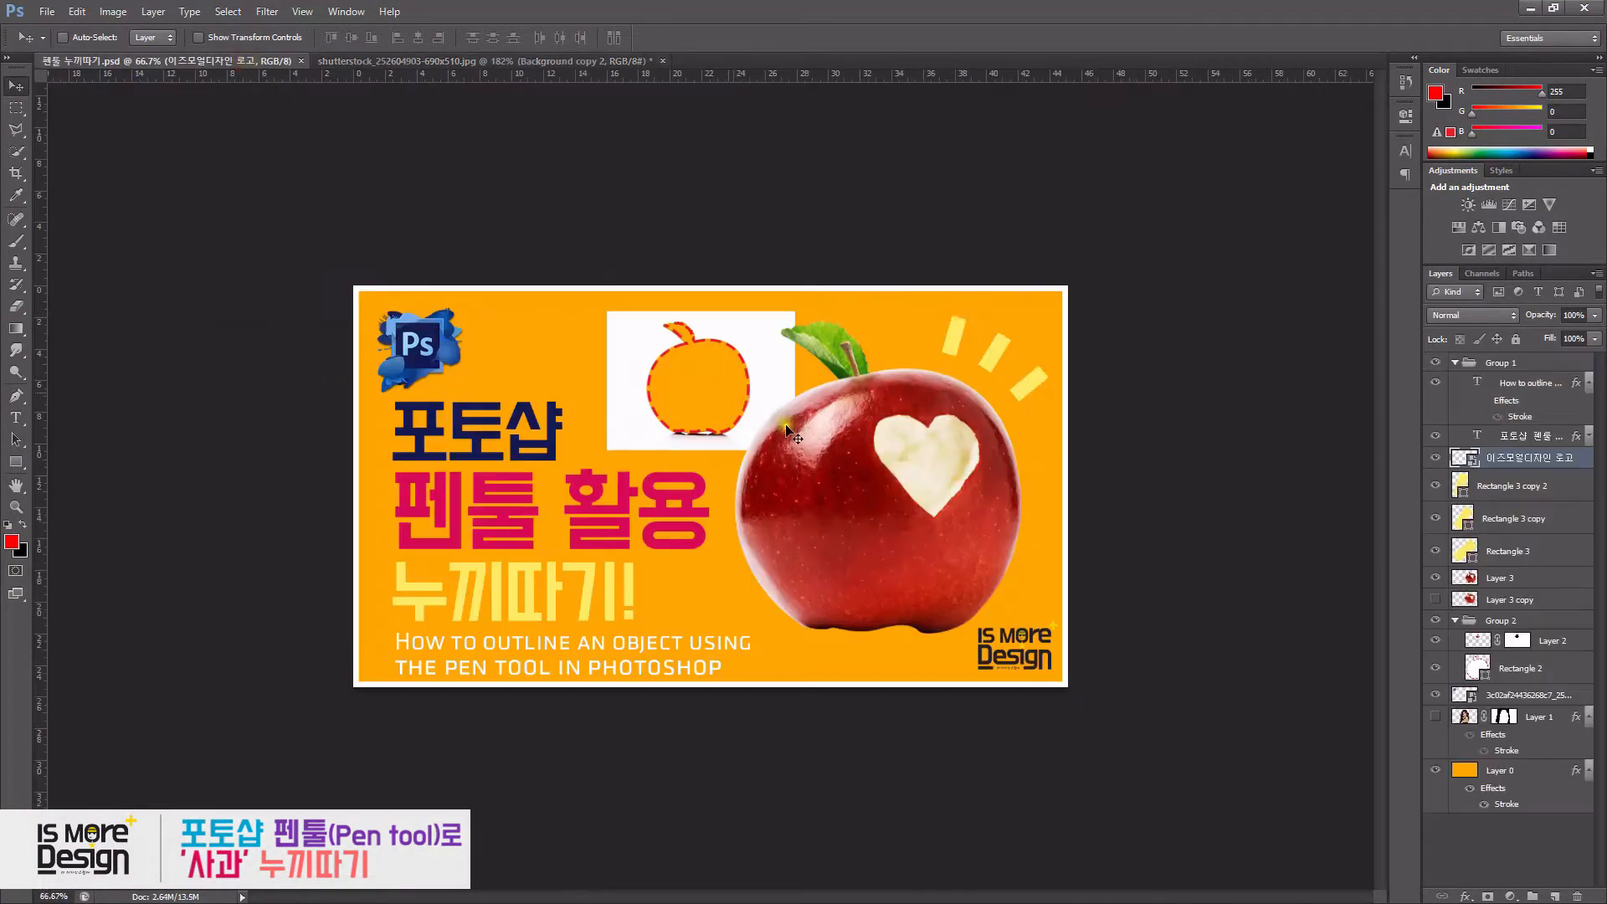
pyautogui.click(474, 64)
# - Show and select the Background layer, and pick an orange foreground colour
pyautogui.click(1506, 452)
pyautogui.click(1436, 452)
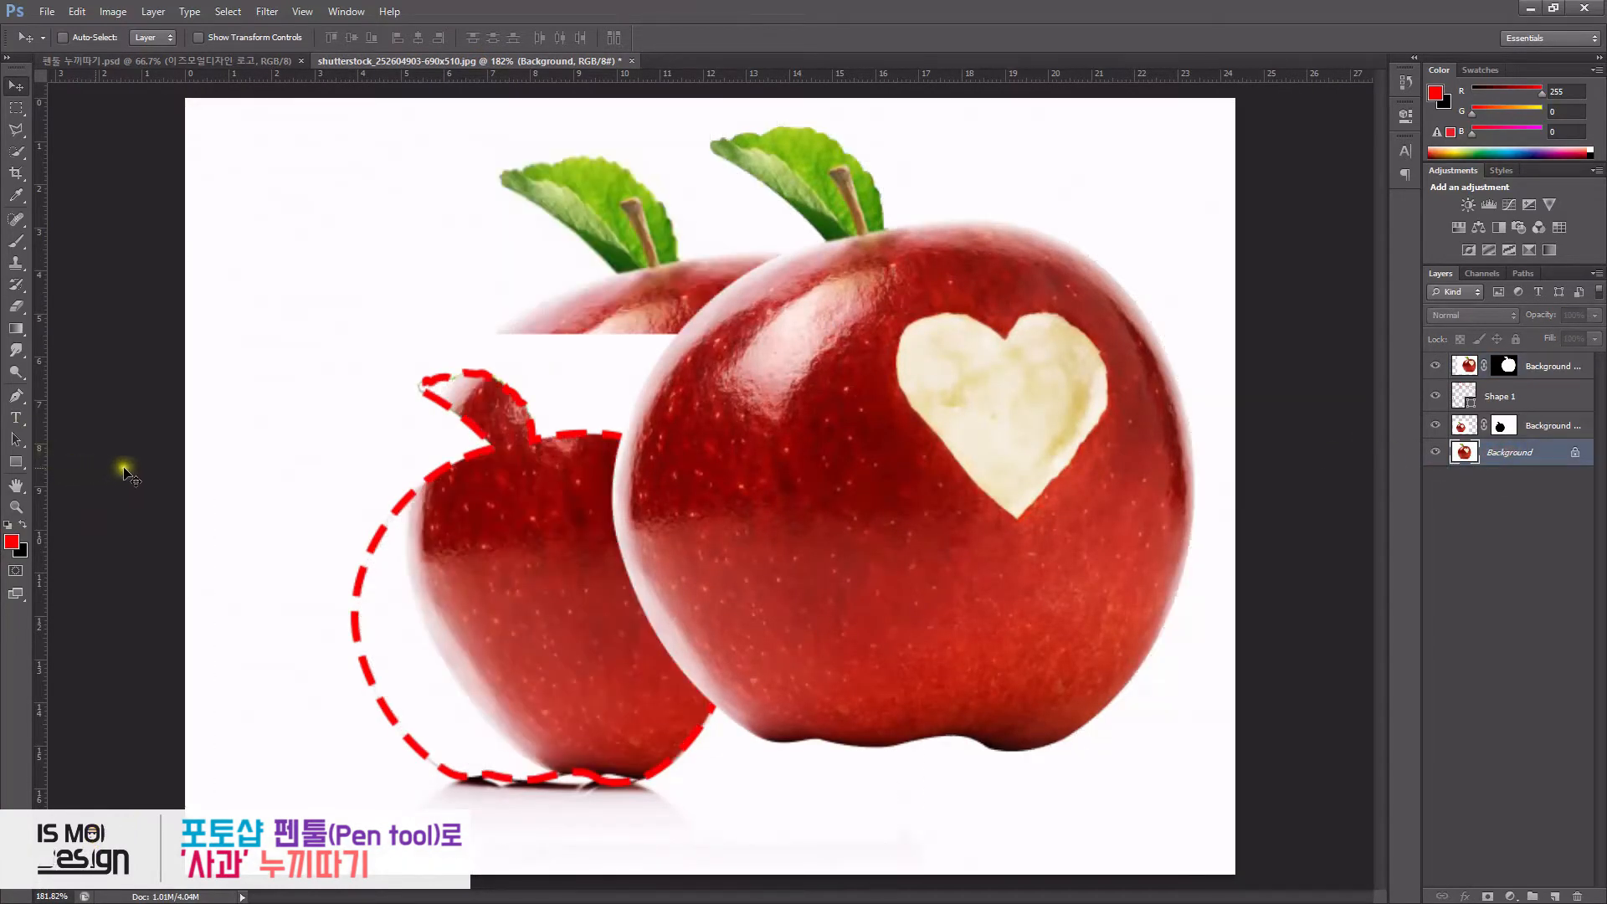
pyautogui.press('d')
pyautogui.moveTo(1528, 92)
pyautogui.mouseDown()
pyautogui.moveTo(1542, 92)
pyautogui.moveTo(1521, 114)
pyautogui.mouseUp()
# - Fill the Background layer with the orange foreground colour
pyautogui.click(79, 12)
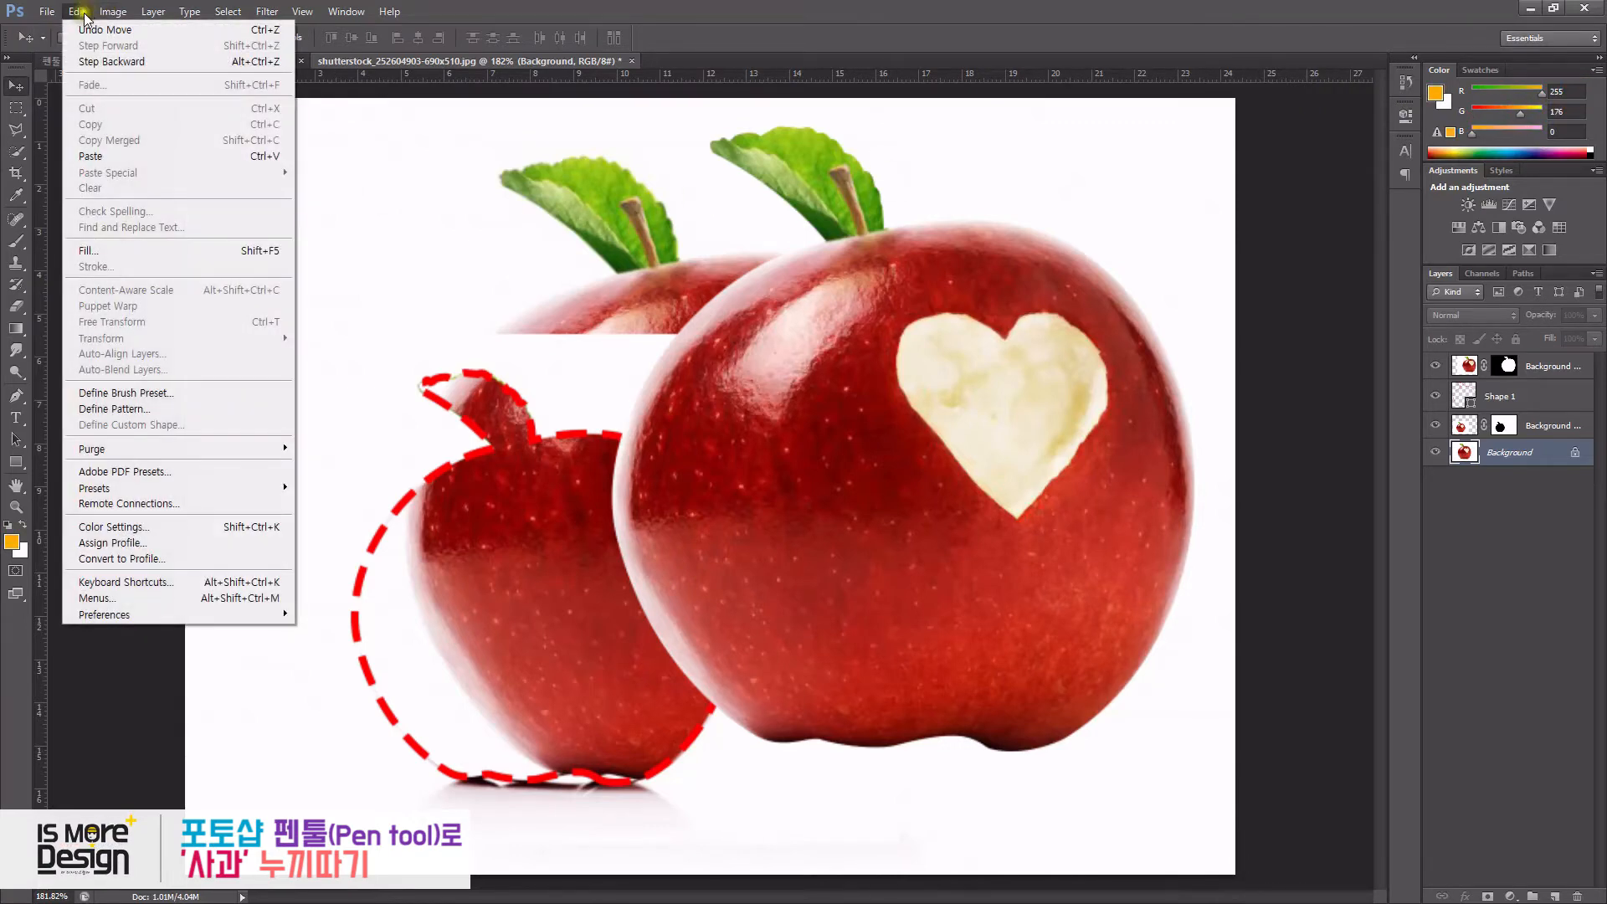
pyautogui.click(92, 251)
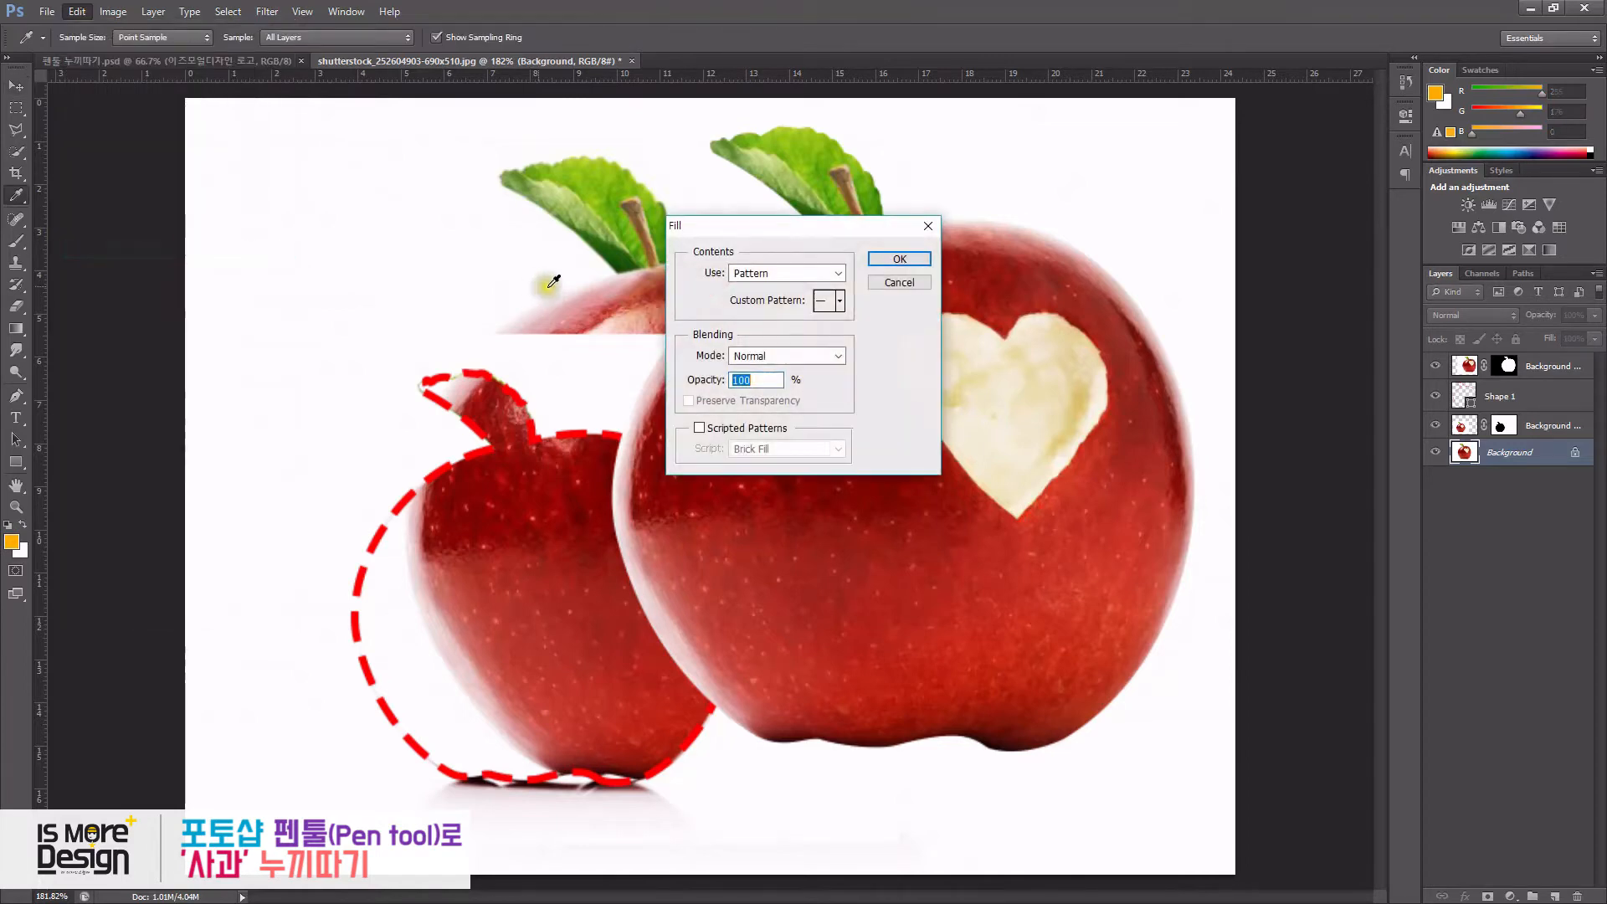
pyautogui.press('Escape')
pyautogui.press('v')
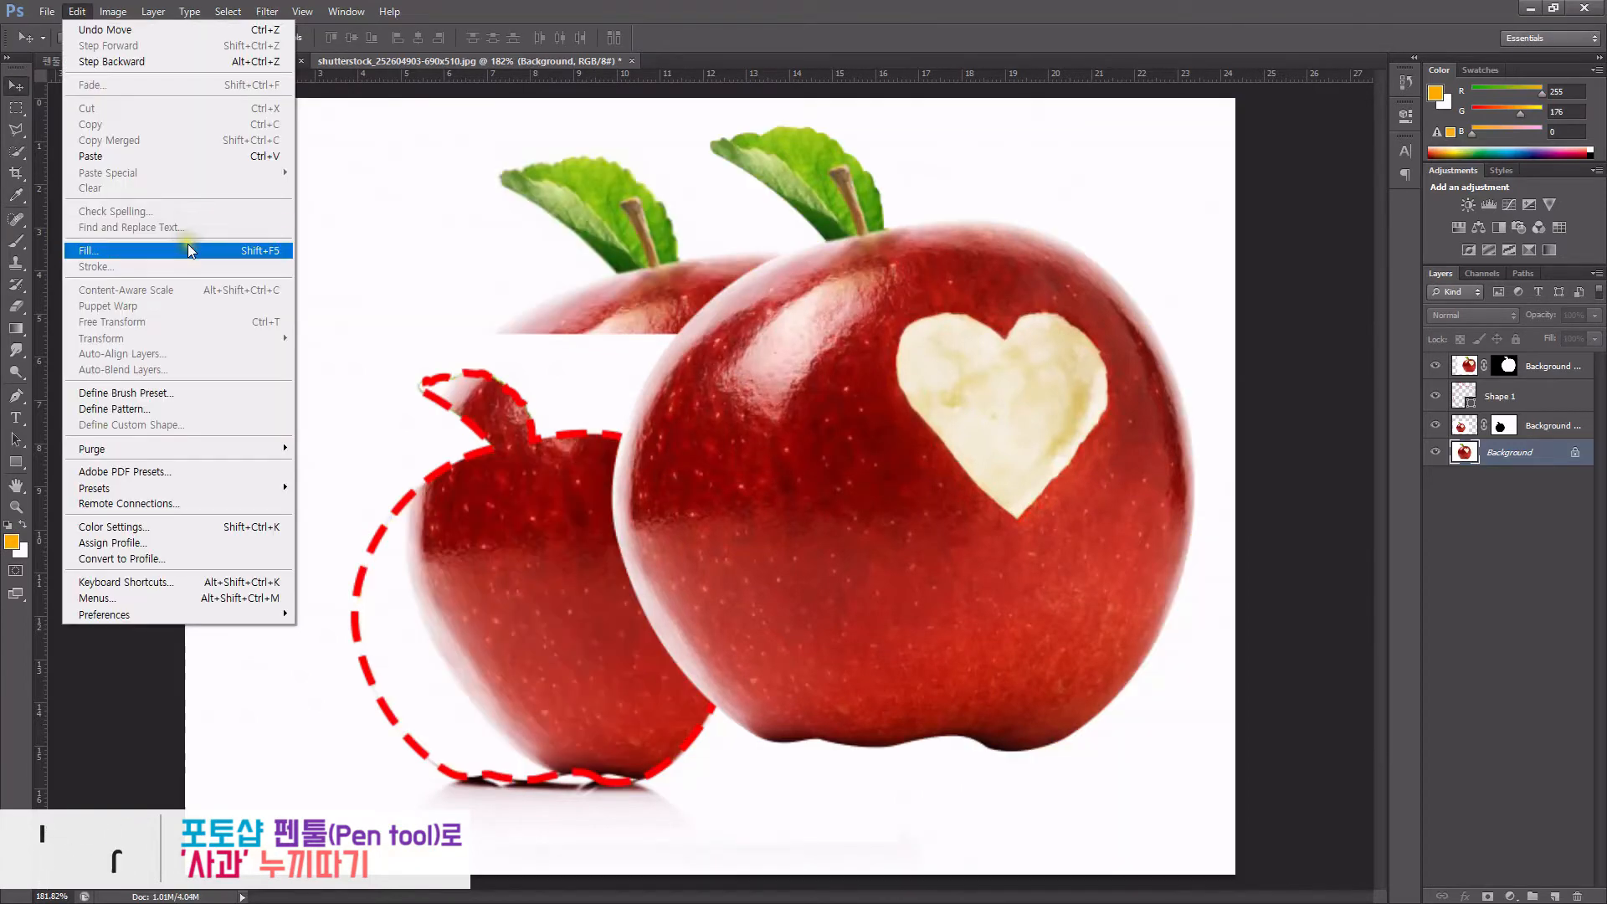
pyautogui.press('Escape')
pyautogui.press('v')
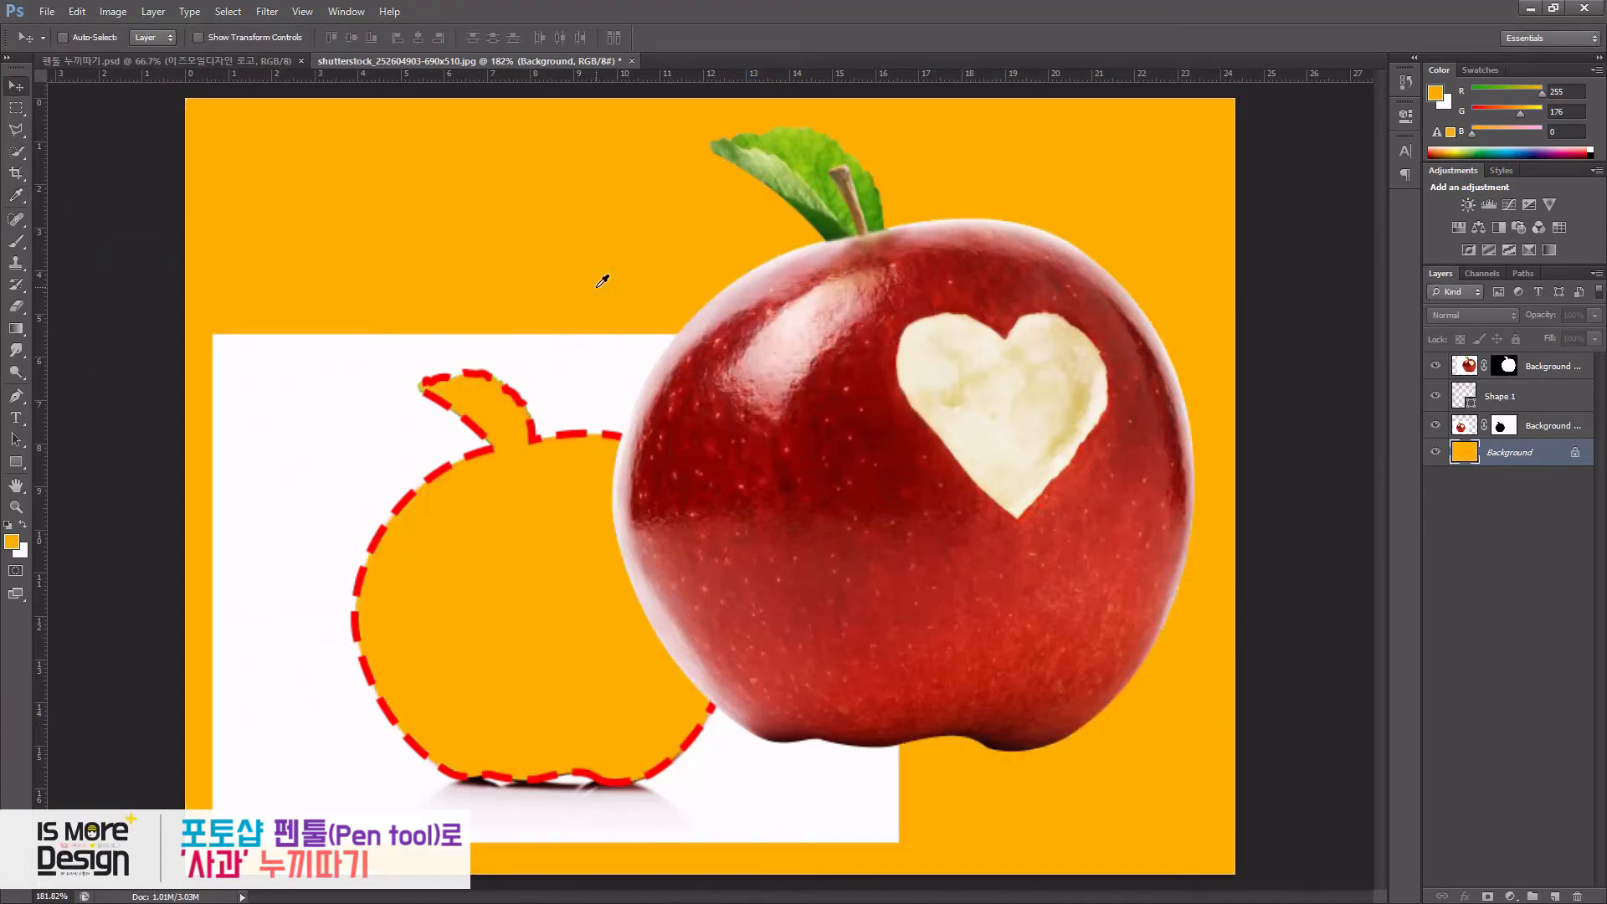
# - Move the top masked apple layer slightly downward
pyautogui.click(194, 60)
pyautogui.click(380, 63)
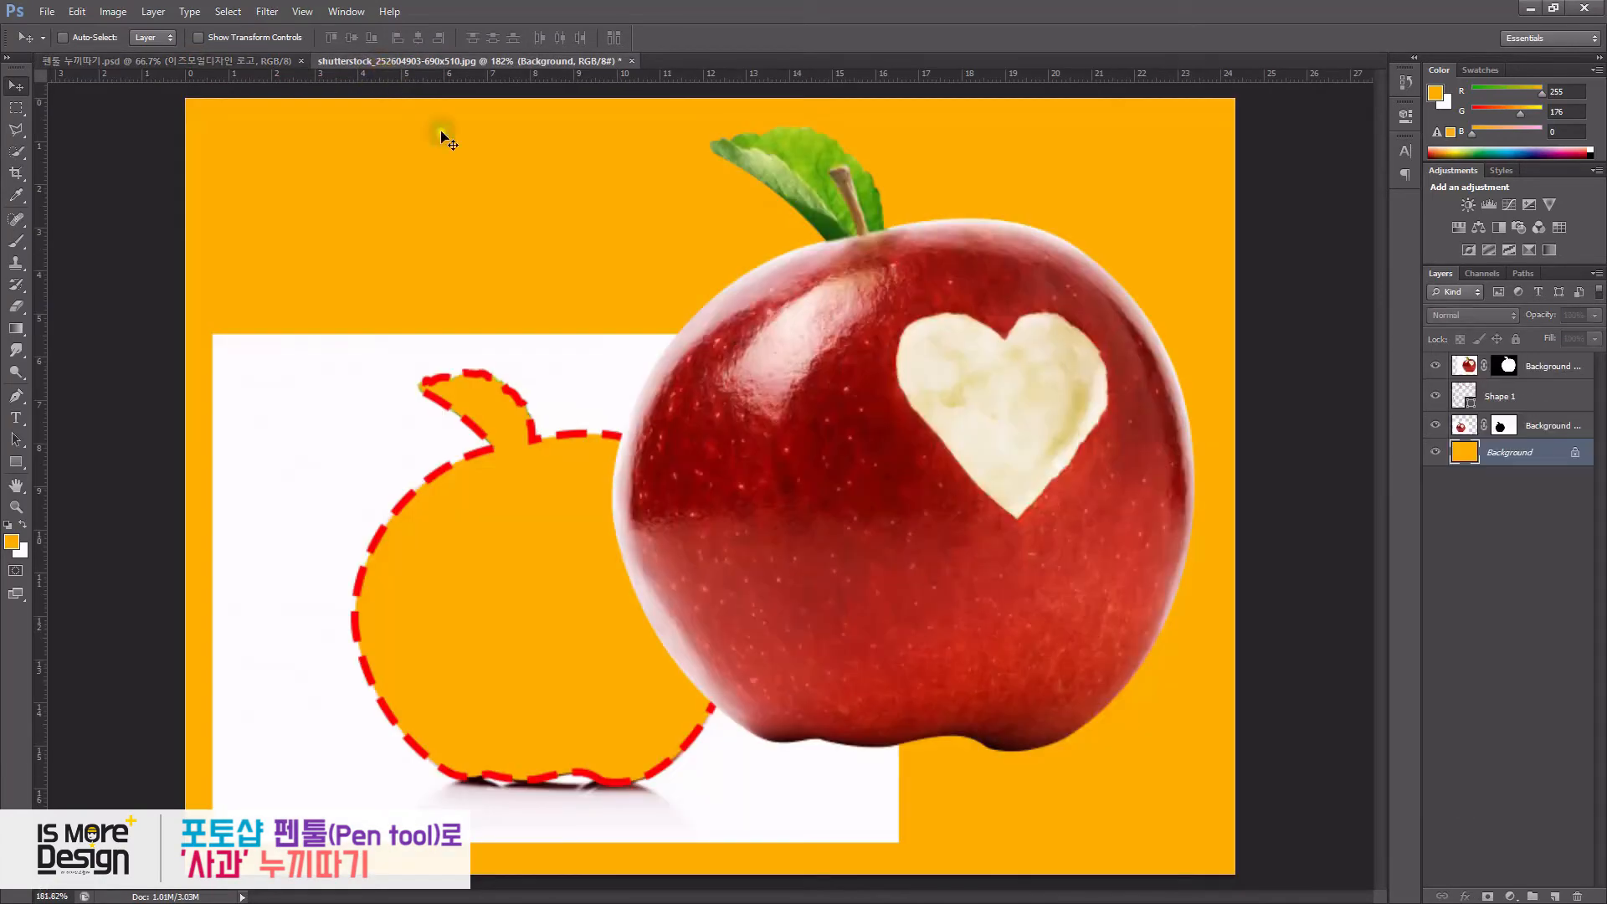
pyautogui.moveTo(1048, 484); pyautogui.dragTo(1037, 531)
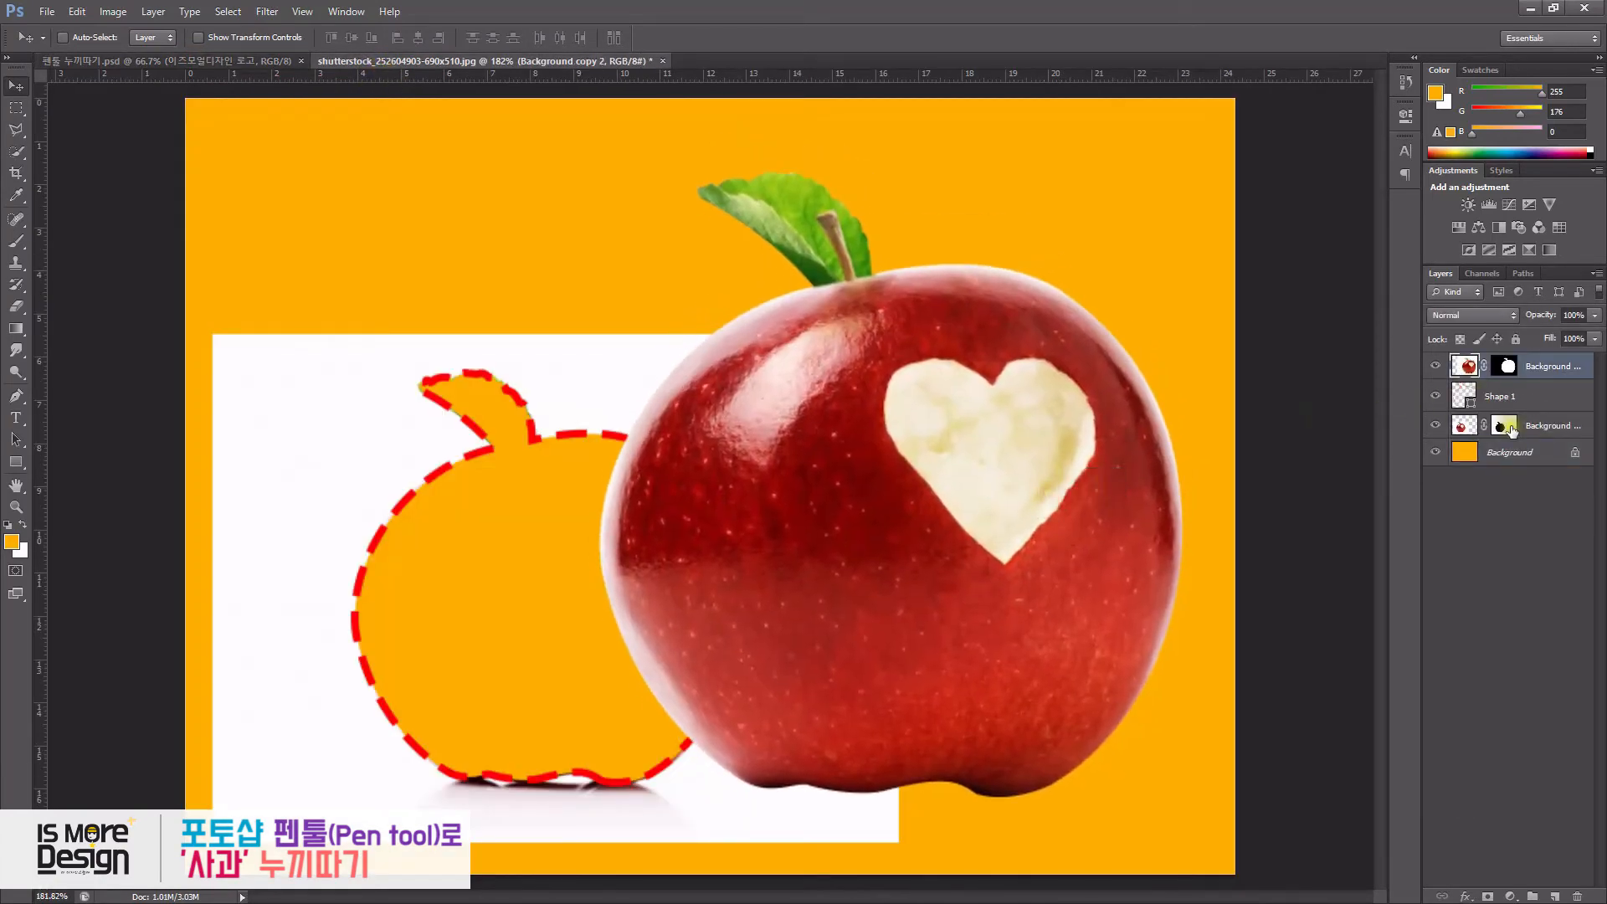
# - Select the lower masked apple layer together with the dashed shape layer and move them upward
pyautogui.click(1523, 425)
pyautogui.keyDown('shift'); pyautogui.click(1498, 396); pyautogui.keyUp('shift')
pyautogui.moveTo(654, 514); pyautogui.dragTo(661, 335)
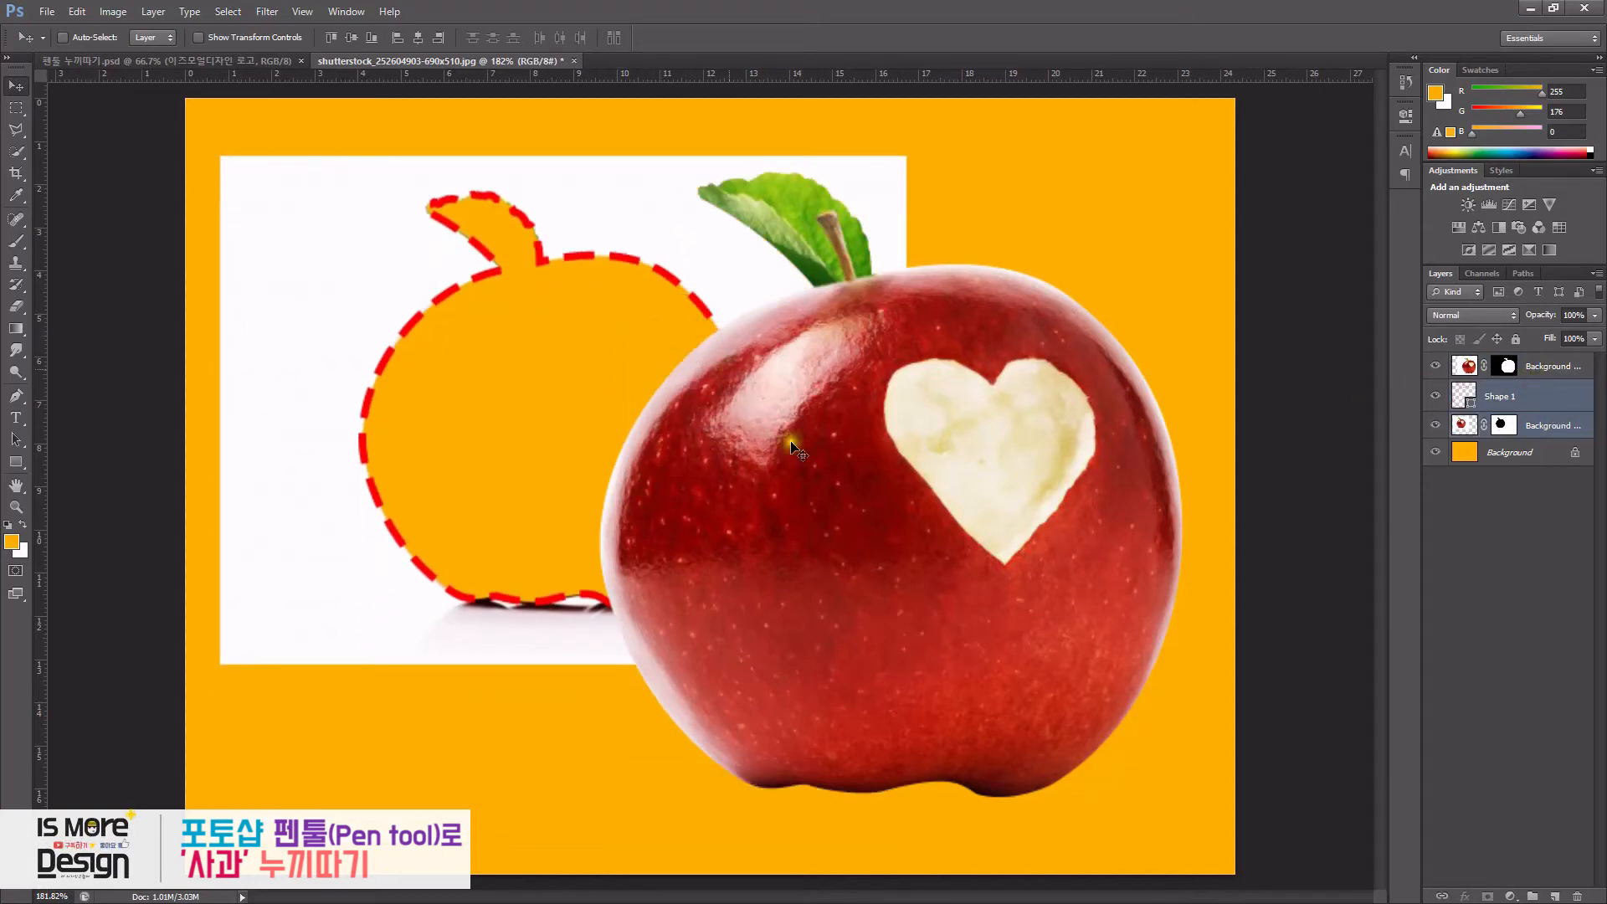
# - Free Transform the two selected layers down to about 86%, then switch to the finished thumbnail document
pyautogui.hotkey('ctrl', 't')
pyautogui.moveTo(906, 663); pyautogui.dragTo(817, 592)
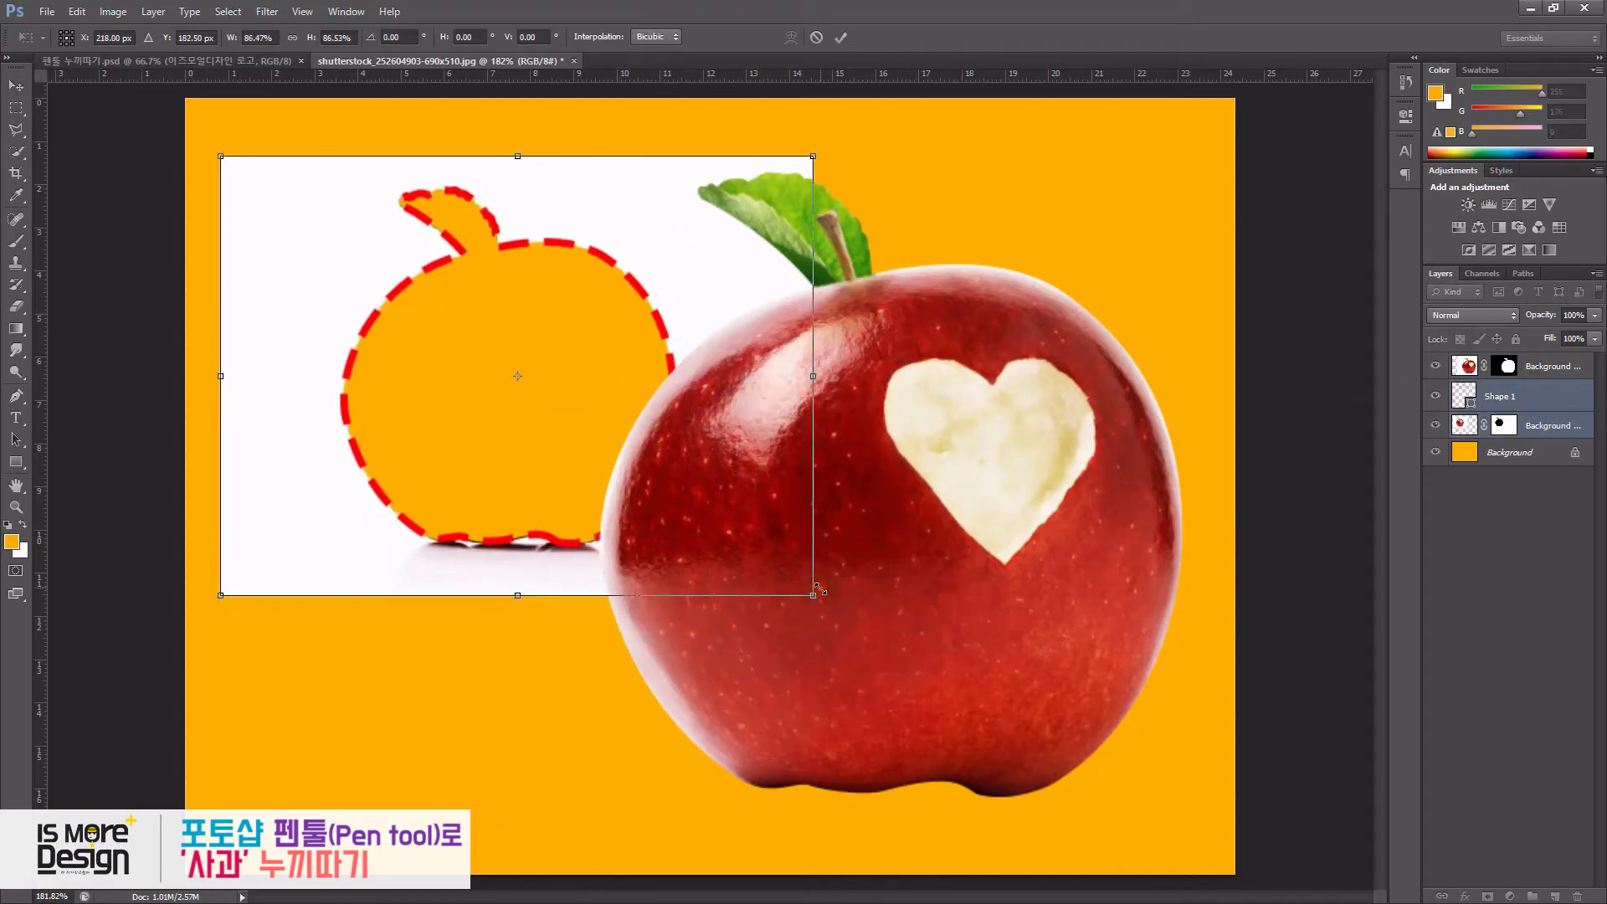
pyautogui.press('Return')
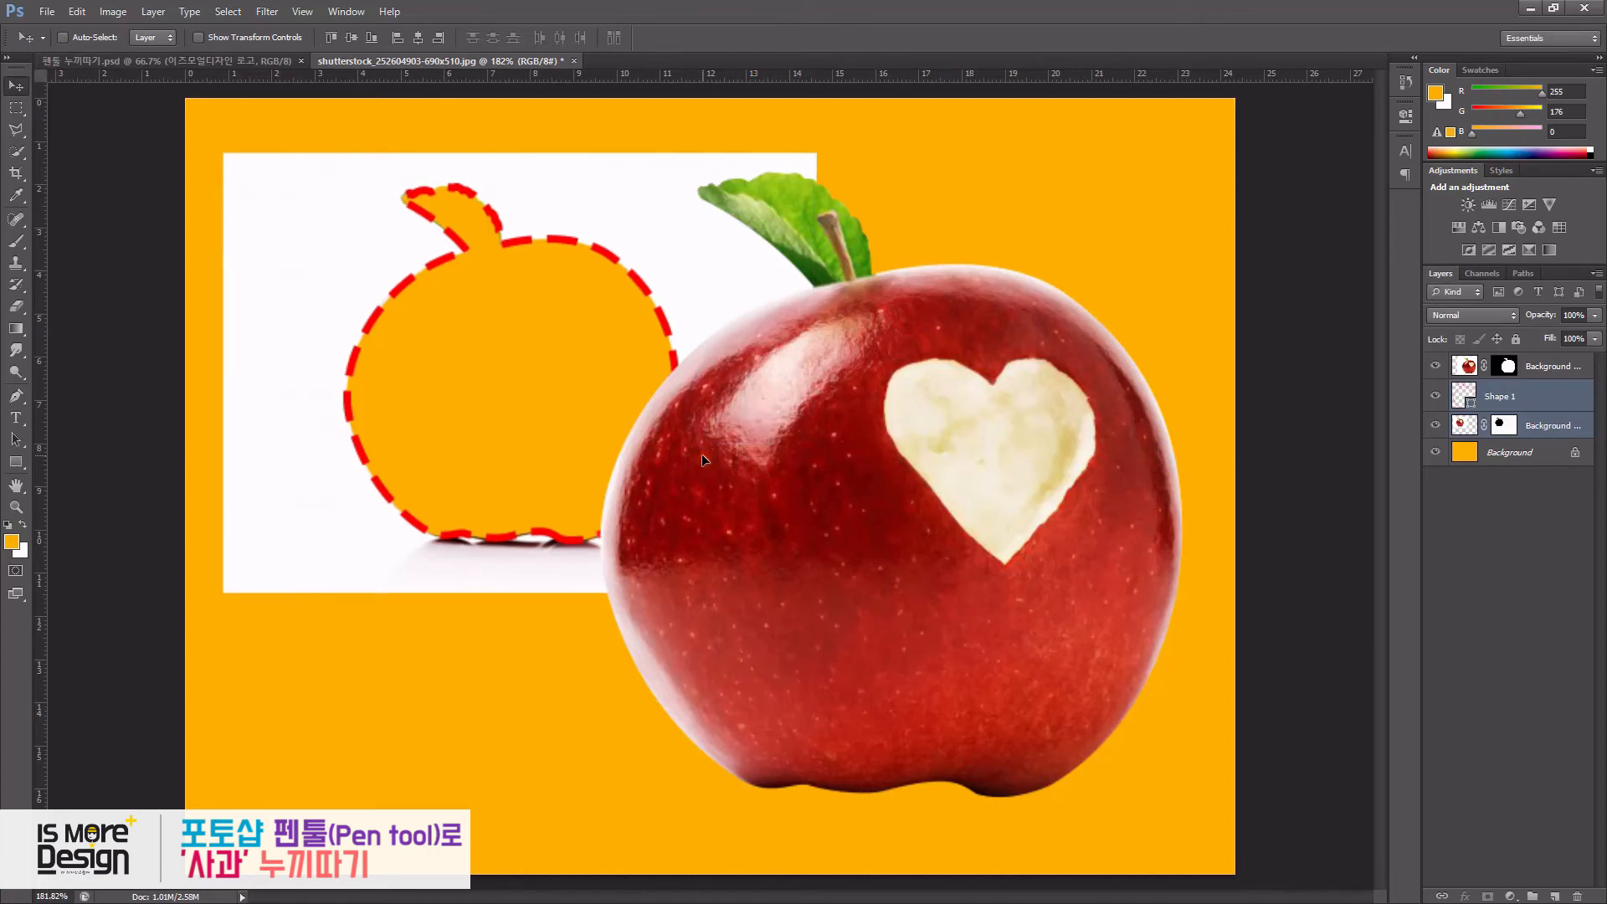
pyautogui.click(260, 65)
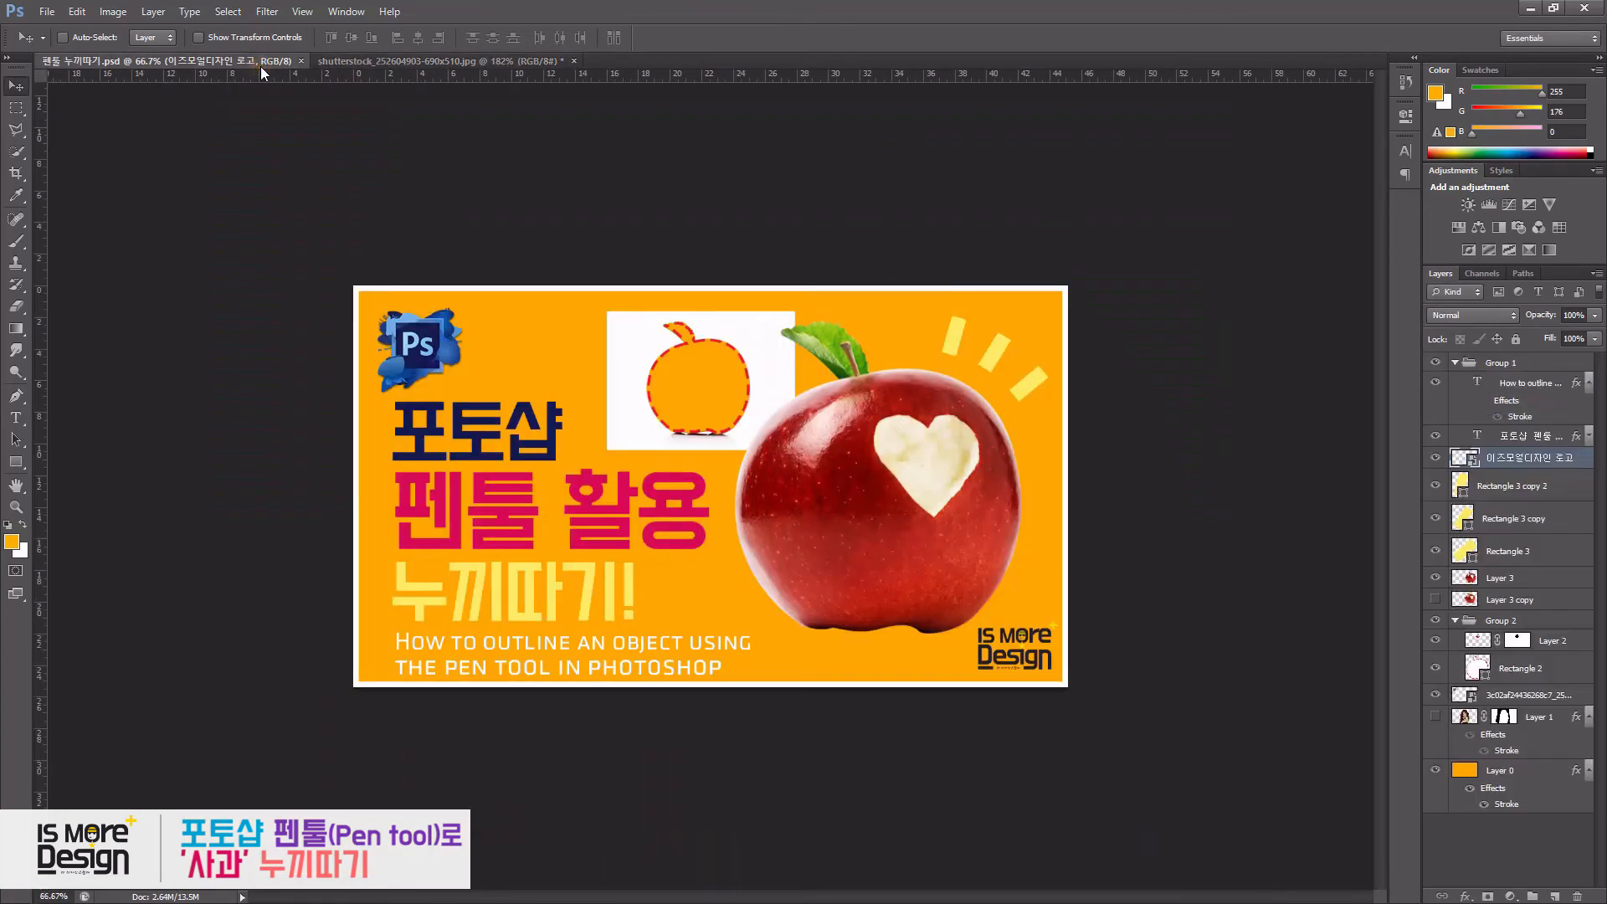